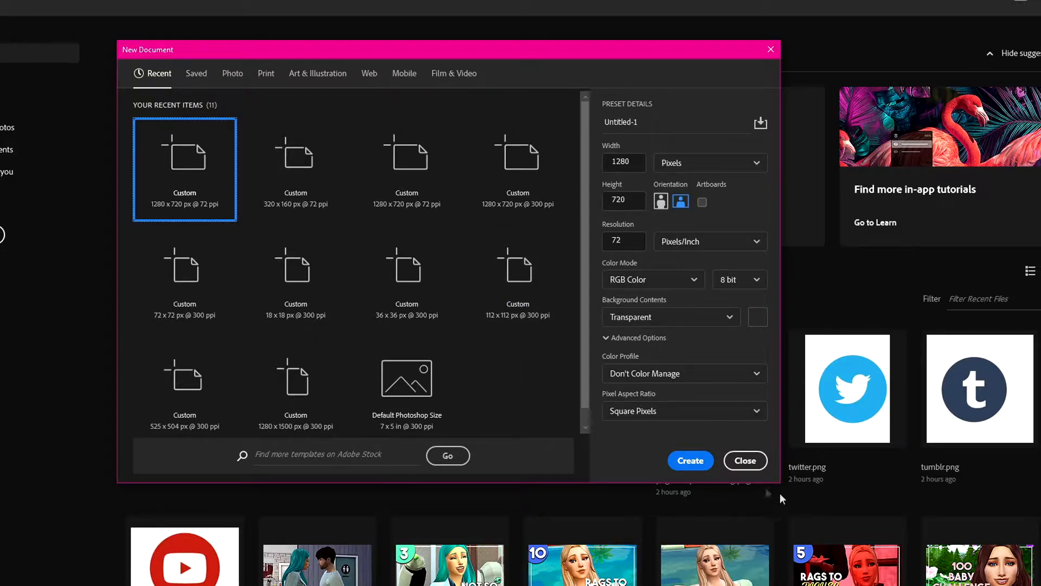
Create a new 1280 x 720 px RGB document at 72 pixels/inch with a transparent background.
left_click(691, 461)
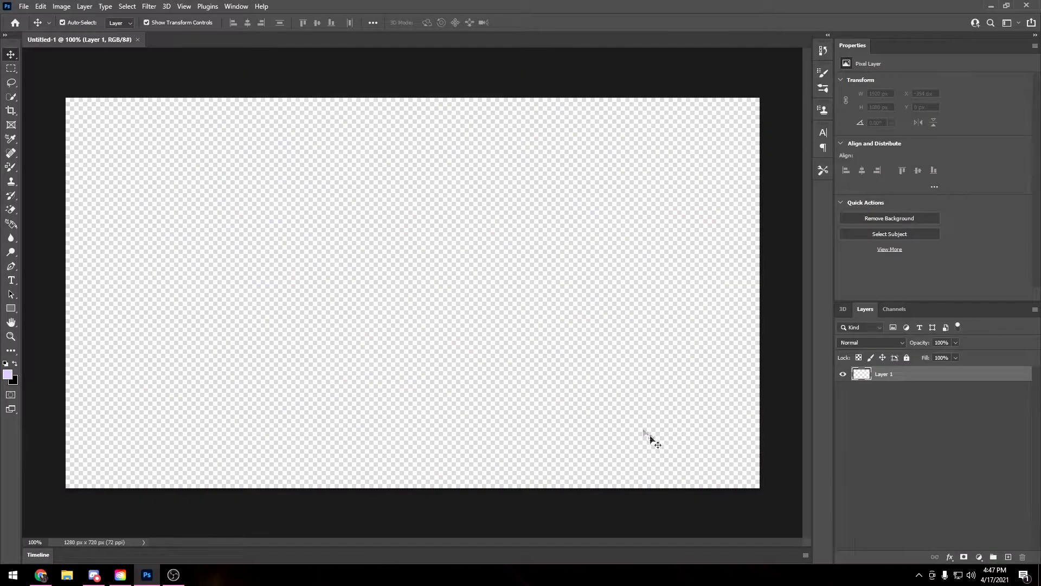
left_click(12, 336)
left_click_drag(65, 319, 221, 311)
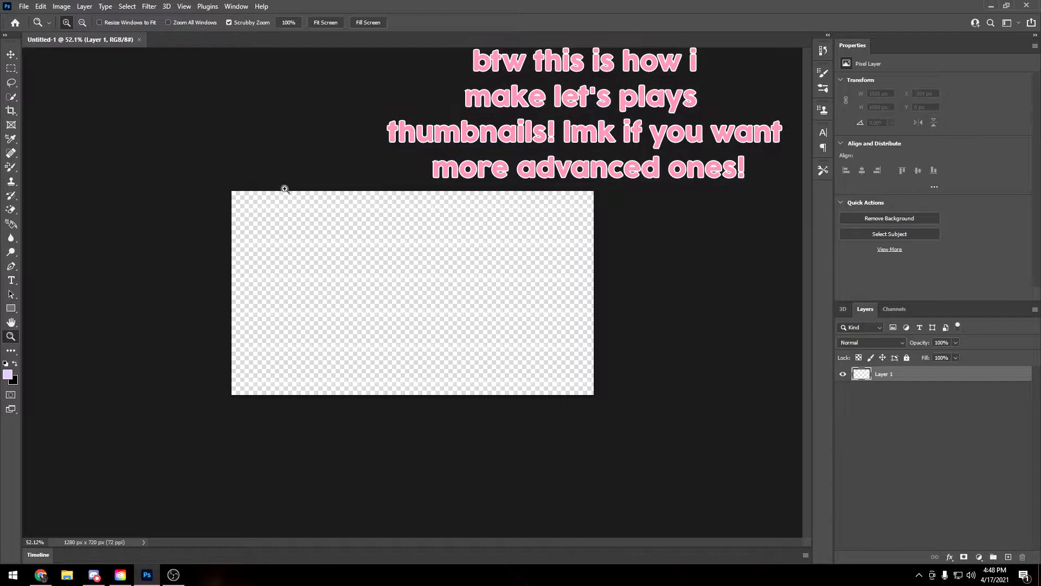
Start opening a file and browse to the Screenshots folder under Documents, Electronic Arts, The Sims 4.
left_click(24, 7)
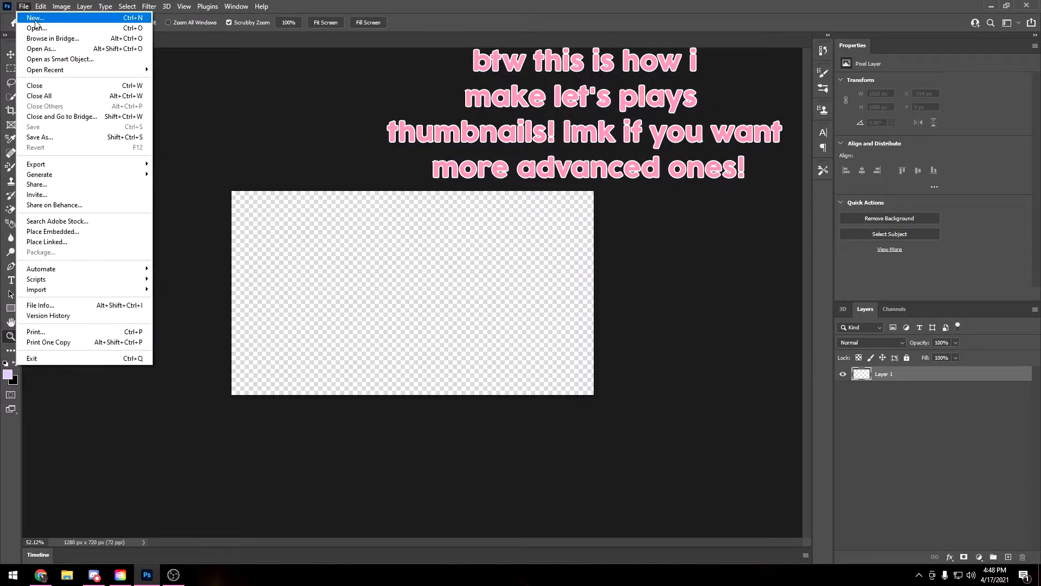
left_click(36, 28)
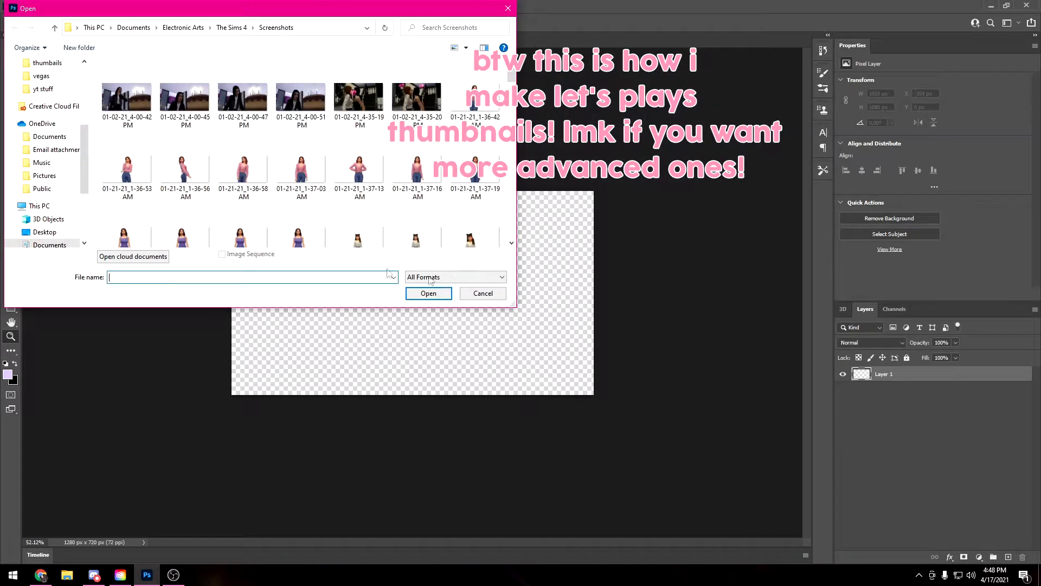
scroll(321, 192, "down", 5)
scroll(321, 193, "down", 3)
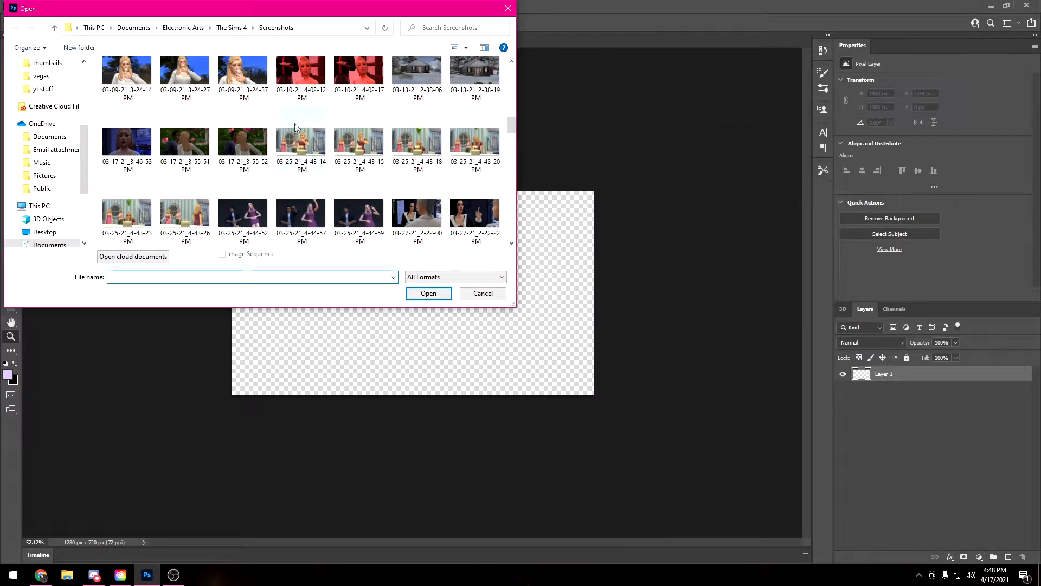
left_click(174, 30)
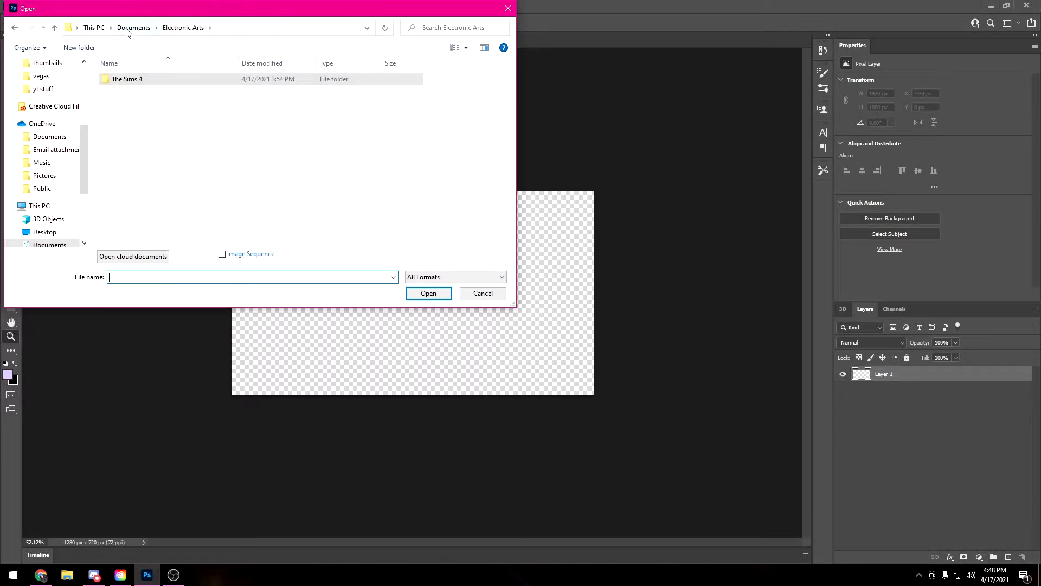
double_click(133, 85)
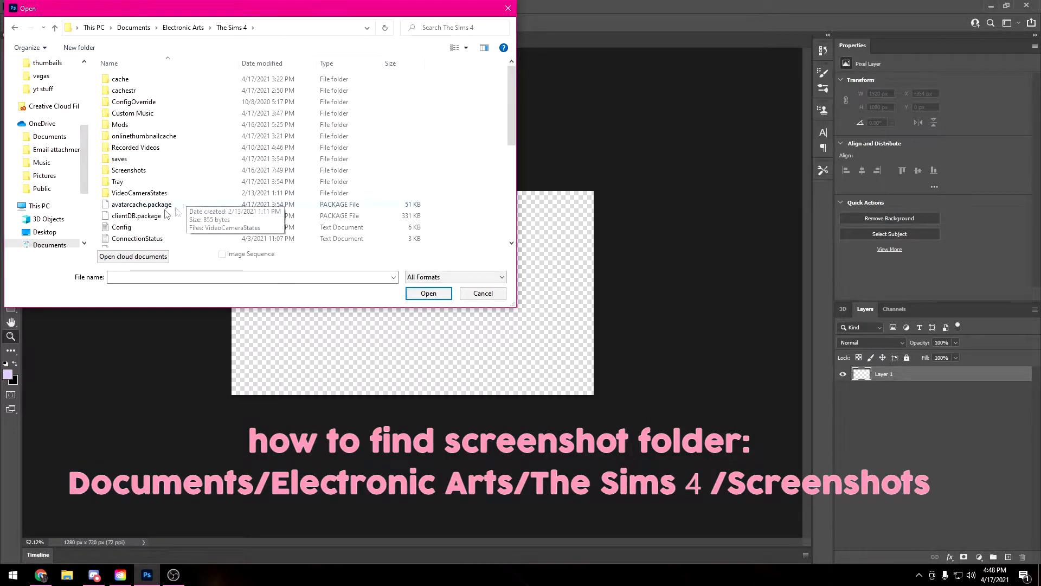
double_click(145, 171)
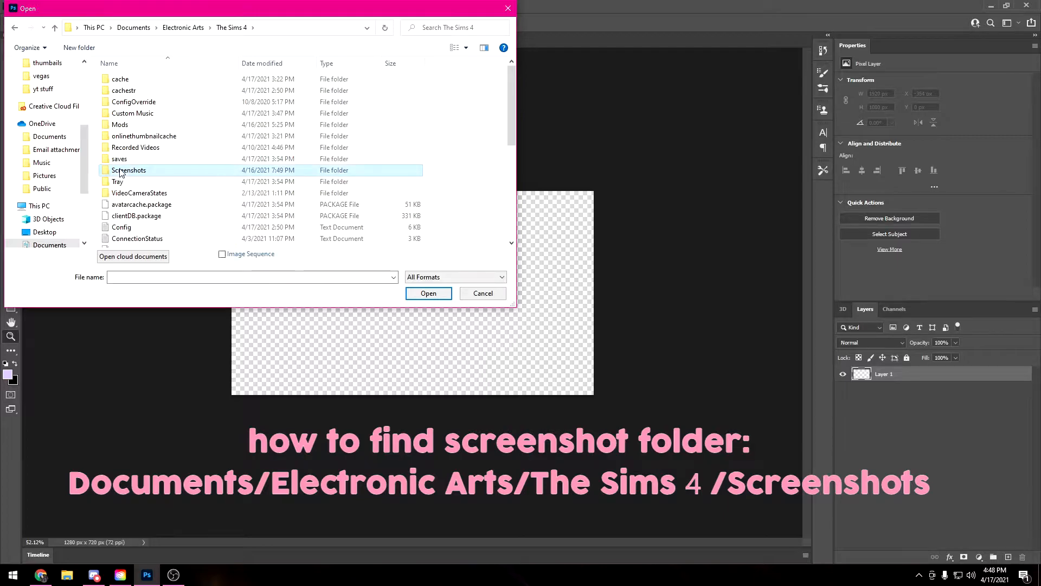
Find and open the kissing couple screenshot 04-11-21_2-15-17 AM.png from the Screenshots folder.
scroll(286, 194, "down", 10)
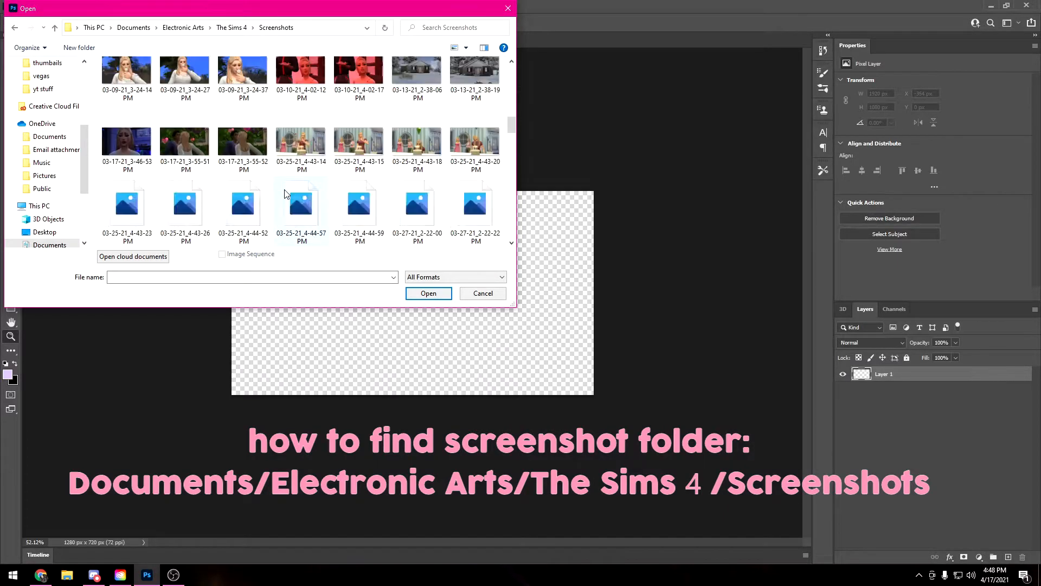
scroll(286, 193, "down", 10)
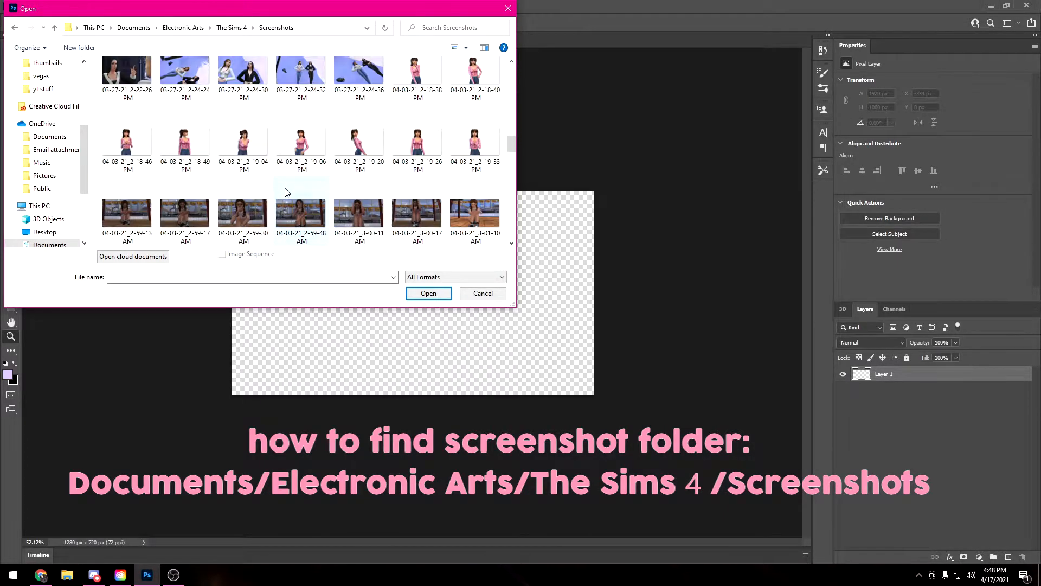
scroll(286, 192, "down", 2)
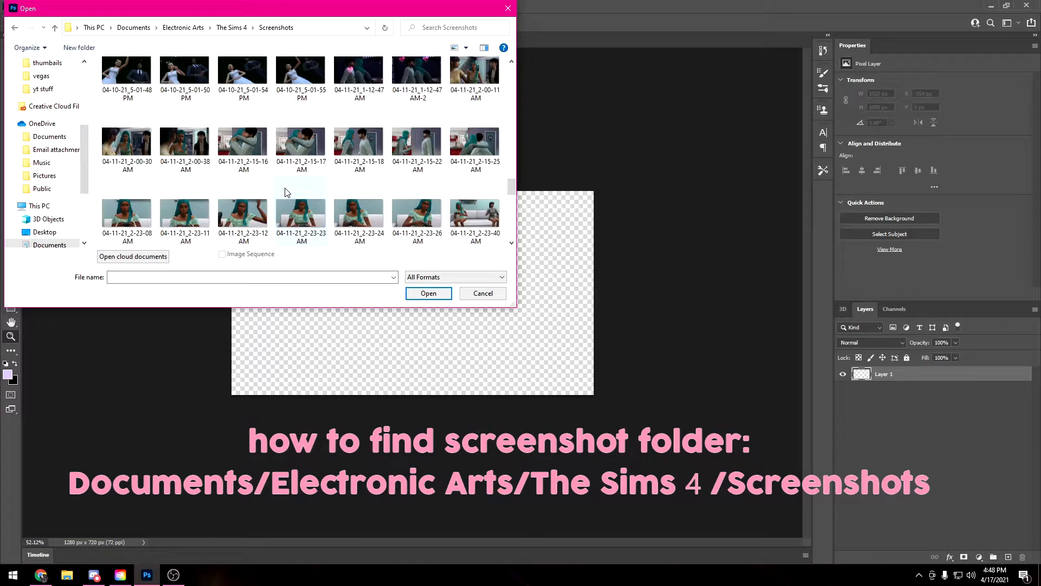
scroll(286, 192, "down", 1)
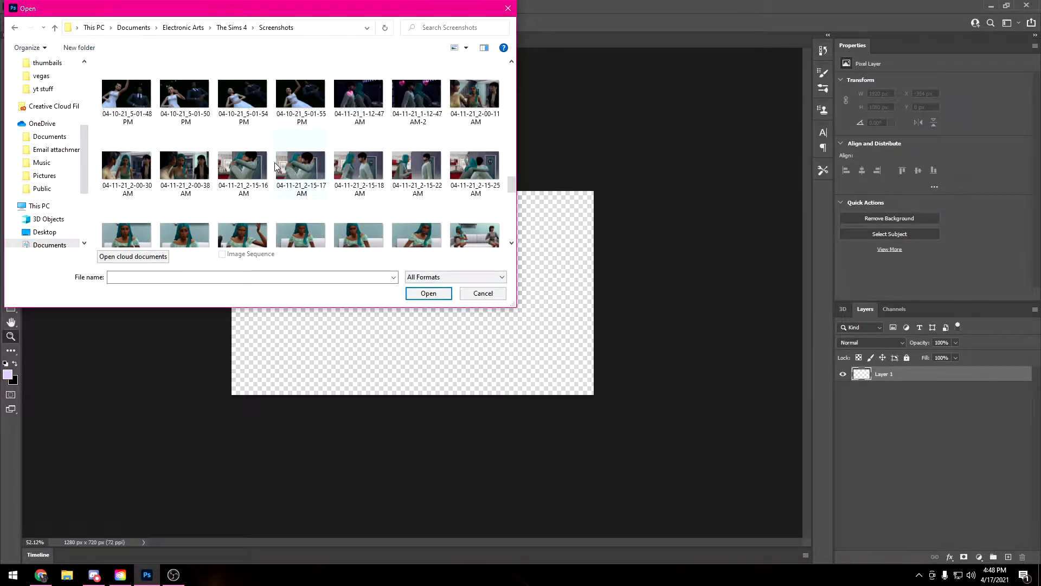
double_click(300, 165)
Convert the screenshot's locked background layer to a normal layer so it can be moved.
left_click_drag(531, 215, 449, 229)
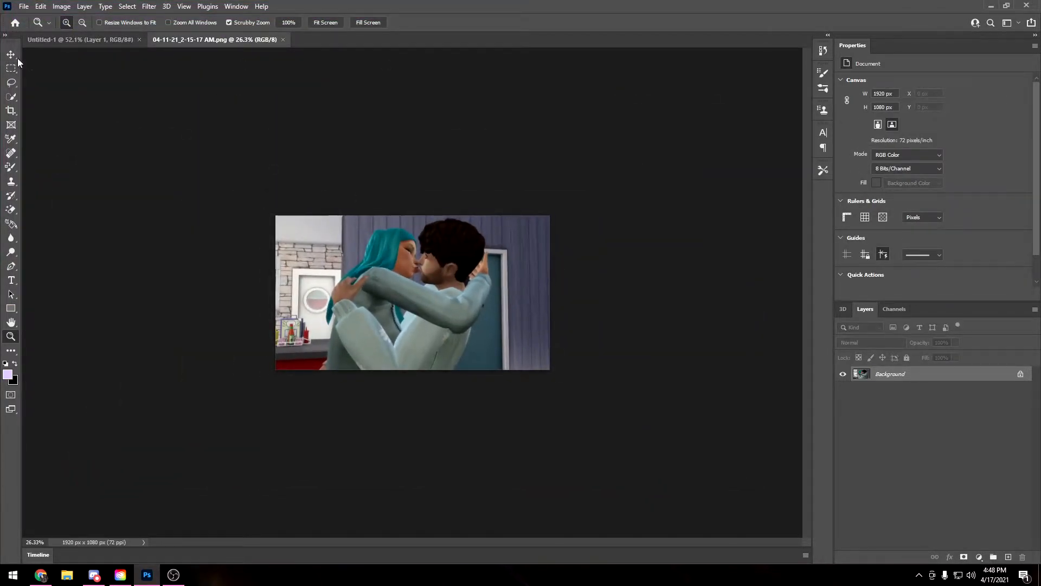
left_click(12, 56)
left_click_drag(434, 293, 401, 284)
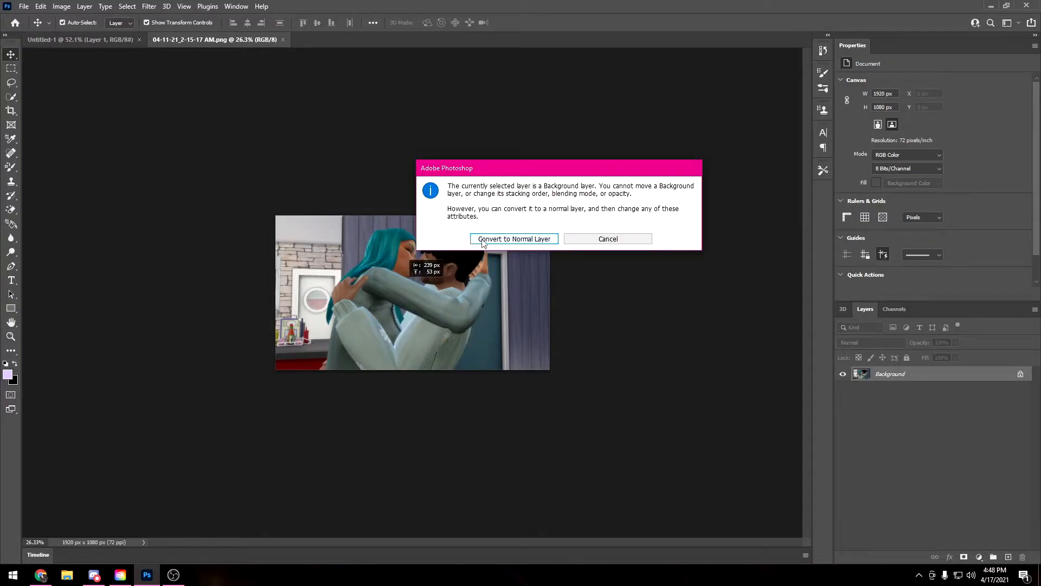
left_click(514, 239)
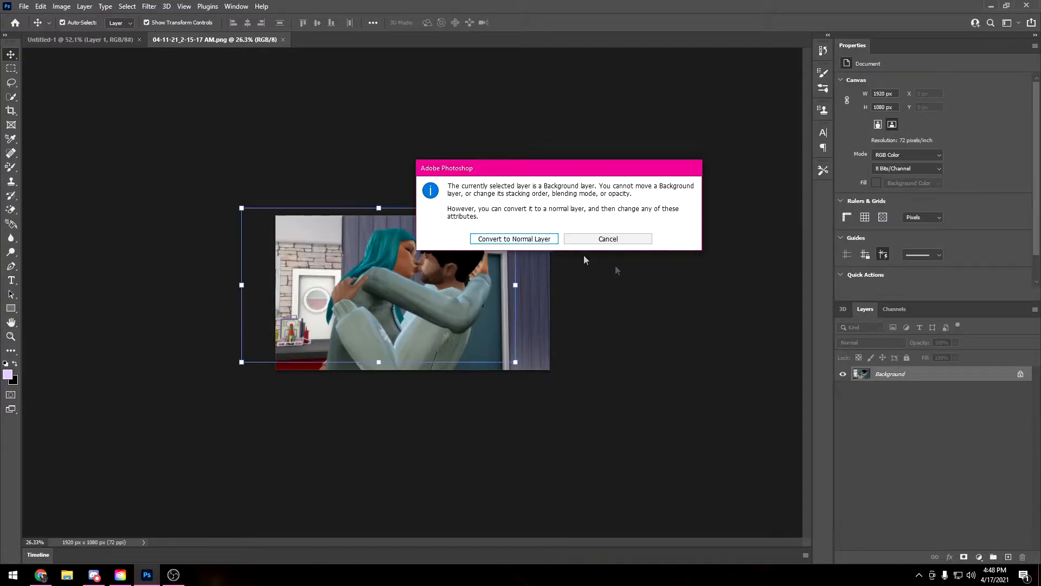
Move the screenshot layer across into the Untitled-1 document as a new layer.
left_click_drag(394, 249, 370, 252)
key("z")
left_click(78, 345)
left_click_drag(78, 345, 71, 223)
left_click_drag(189, 283, 80, 137)
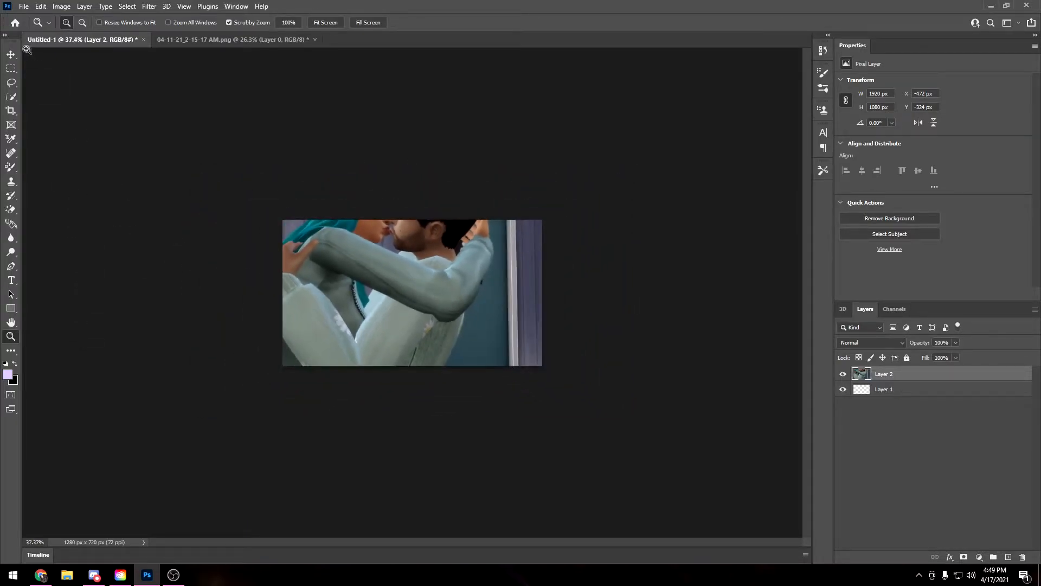
Scale the screenshot layer down to about 80% and centre it over the canvas.
key("ctrl+t")
left_click_drag(575, 154, 506, 241)
left_click_drag(361, 323, 448, 322)
left_click_drag(569, 371, 584, 380)
left_click_drag(472, 316, 459, 314)
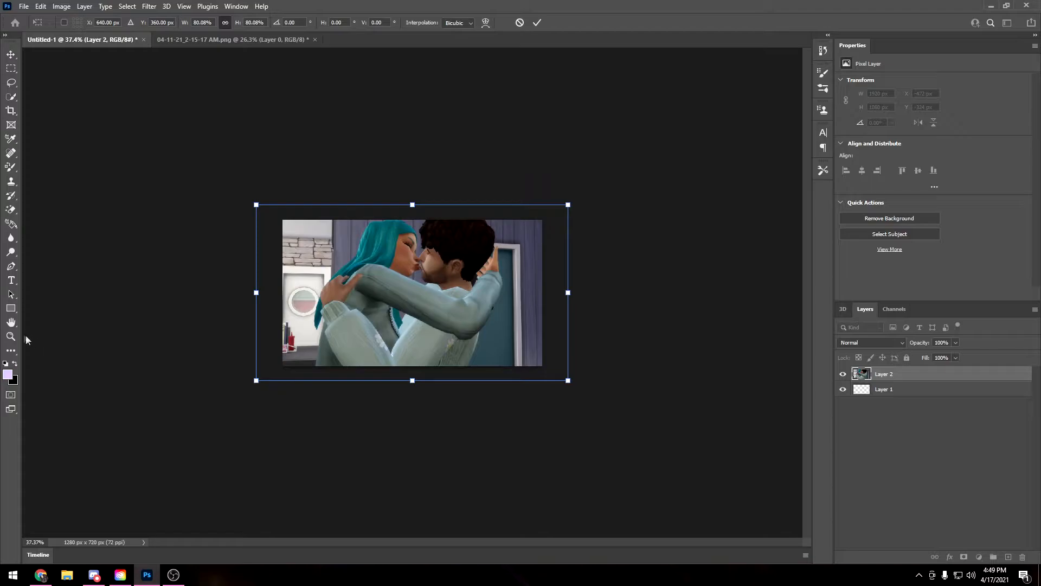
left_click(11, 323)
left_click(11, 337)
left_click_drag(177, 277, 133, 264)
left_click(11, 55)
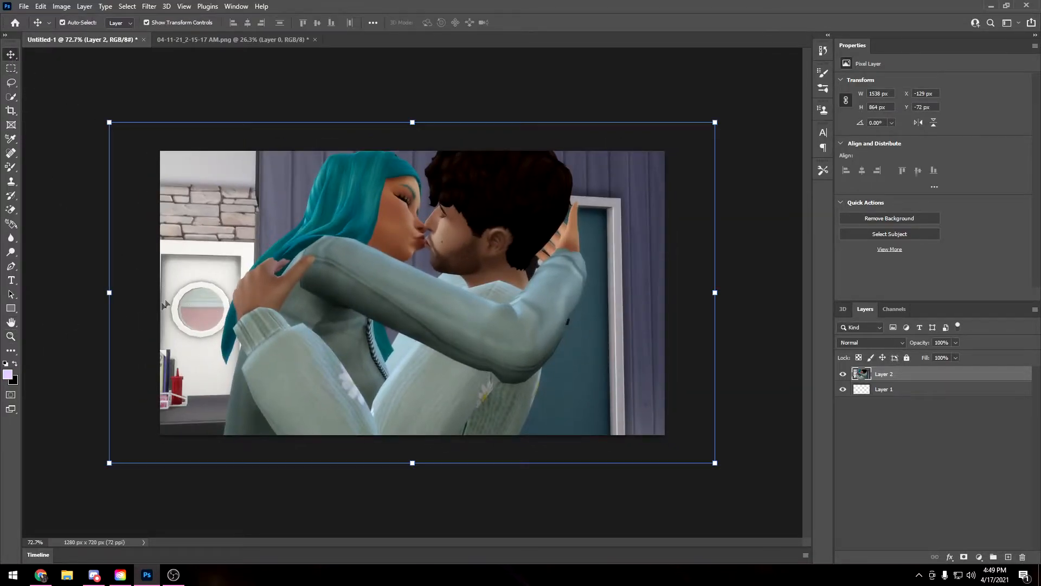
Resize the screenshot layer to about 1600 x 900 px and position it at about X -160 px, Y -54 px.
left_click_drag(108, 465, 241, 411)
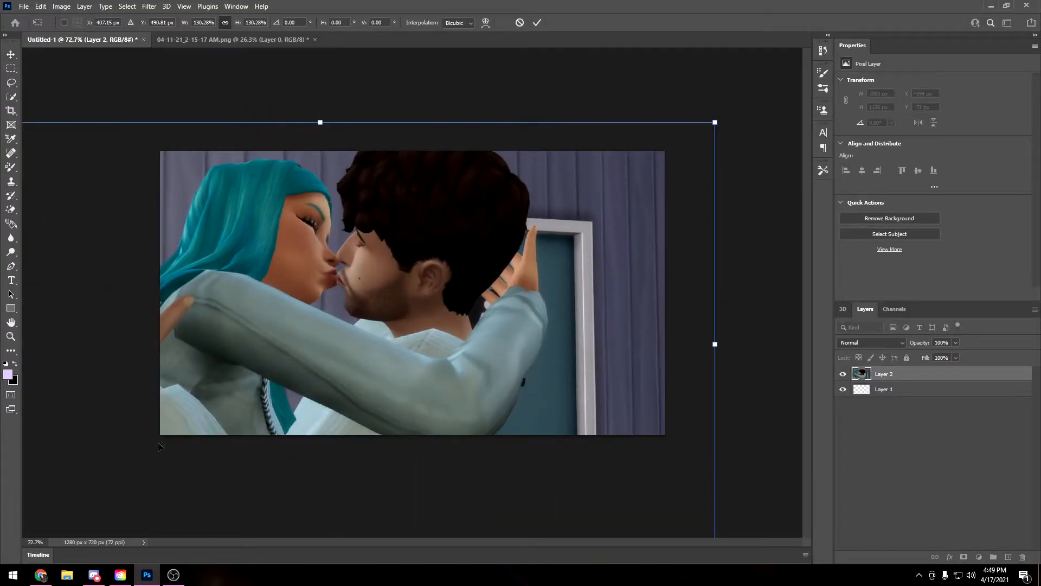
left_click(10, 336)
left_click_drag(119, 271, 52, 211)
left_click(11, 55)
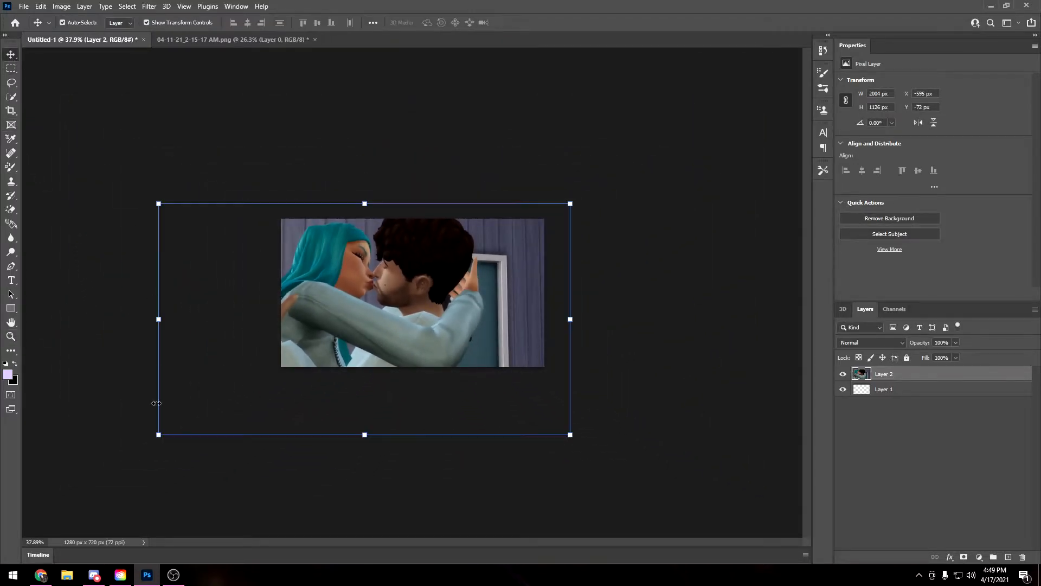
left_click_drag(158, 435, 239, 390)
left_click_drag(380, 327, 393, 332)
left_click(11, 336)
left_click_drag(242, 309, 268, 421)
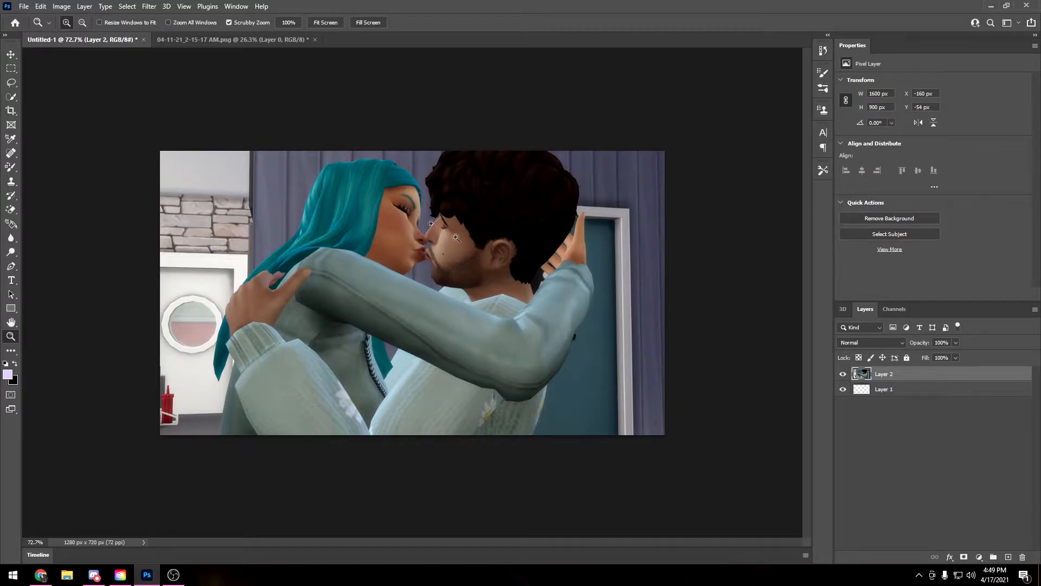
Delete the empty Layer 1 and toggle the screenshot layer's visibility off and back on.
left_click(894, 389)
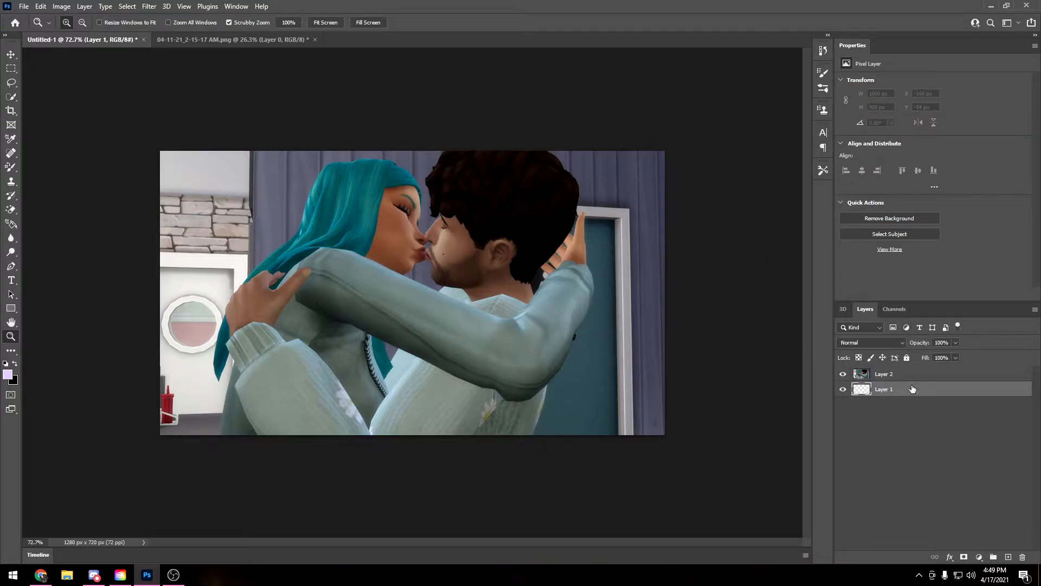
key("Delete")
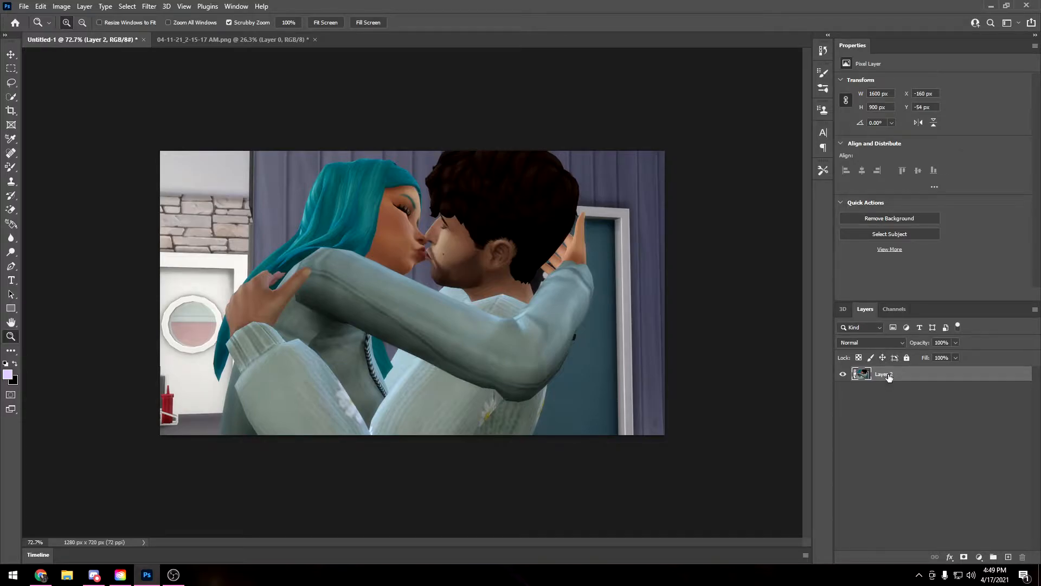
left_click(843, 374)
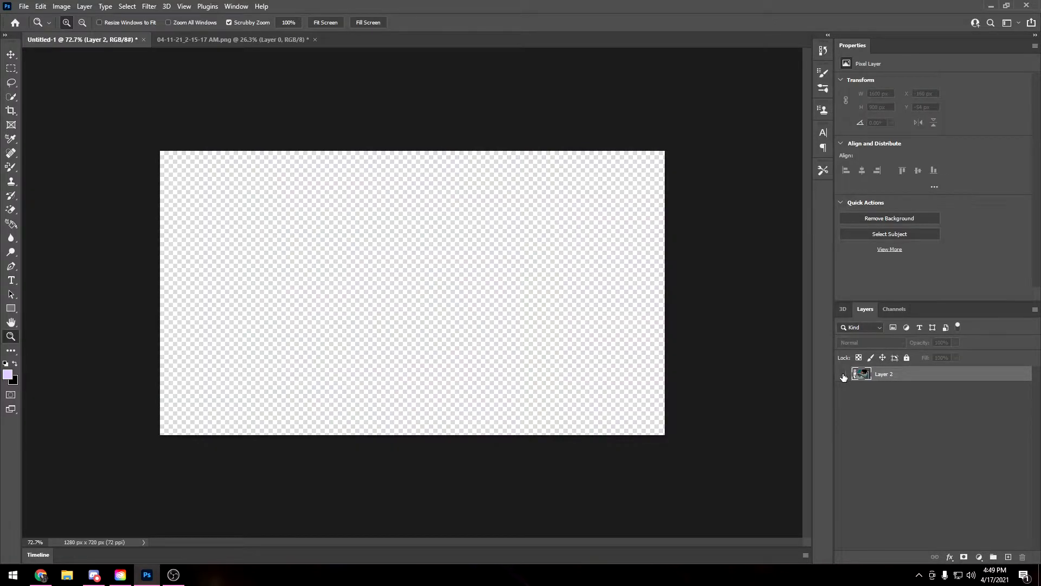
left_click(843, 375)
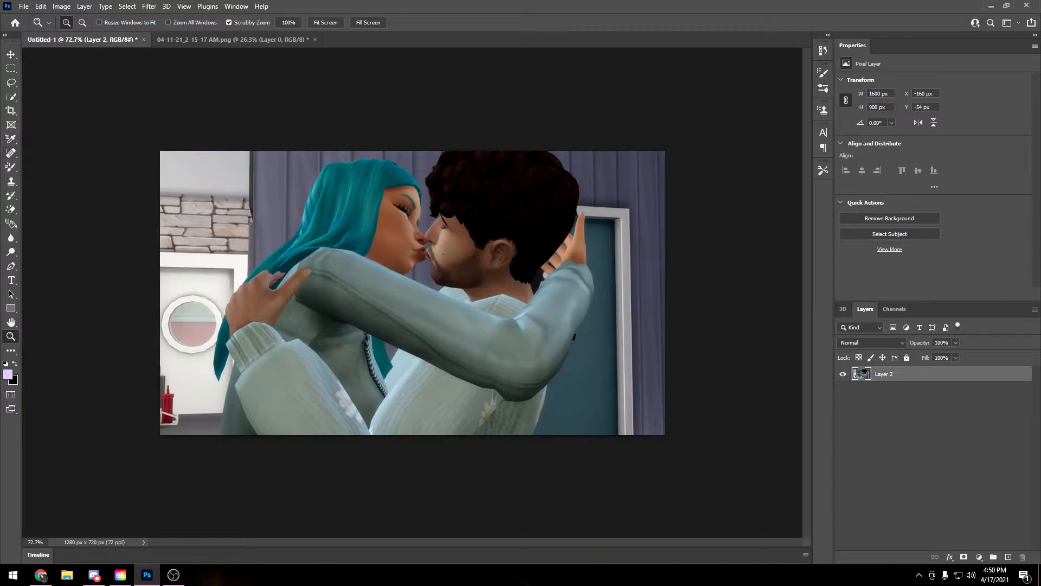
Draw a frame rectangle about 1211 x 664 px just inside the canvas edges, with no fill and a white 8.28 px stroke.
left_click(11, 308)
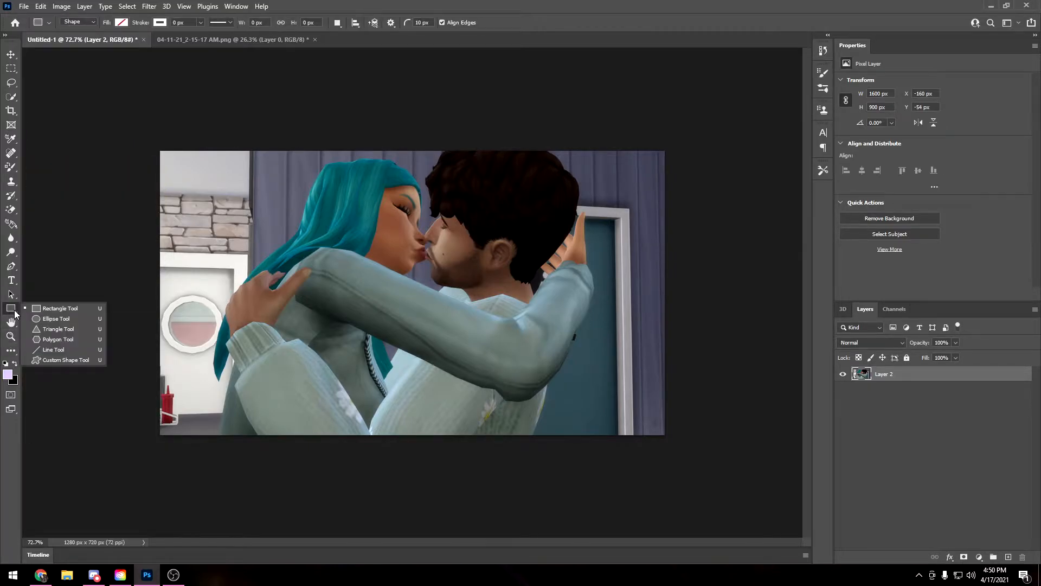
left_click(49, 310)
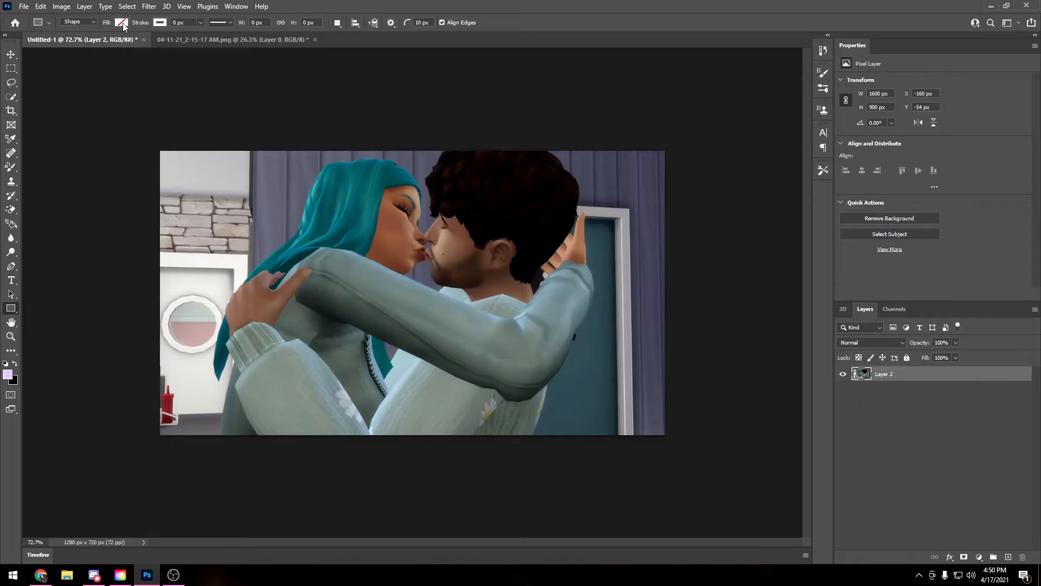
left_click(298, 111)
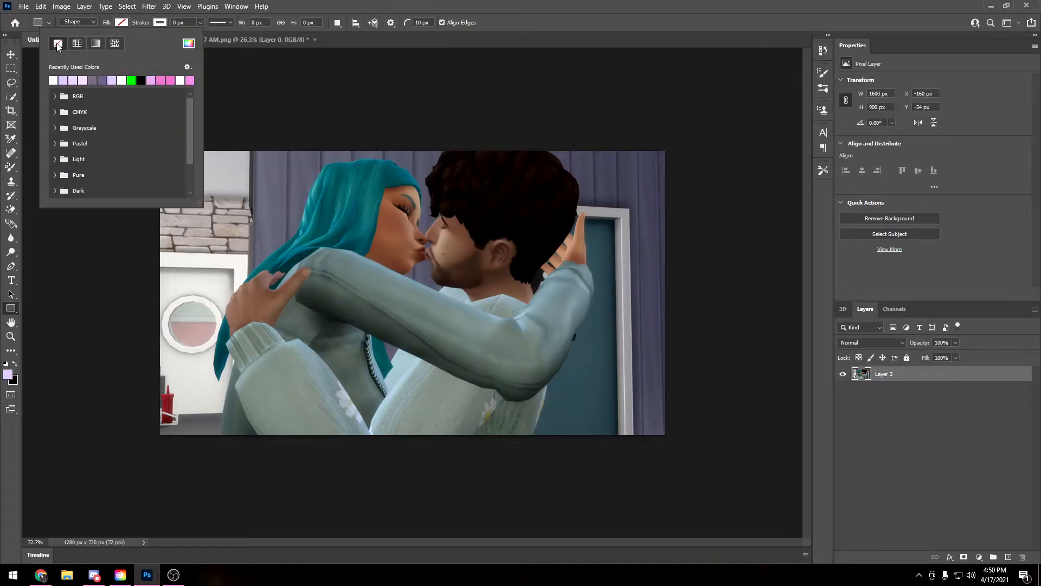
left_click(159, 23)
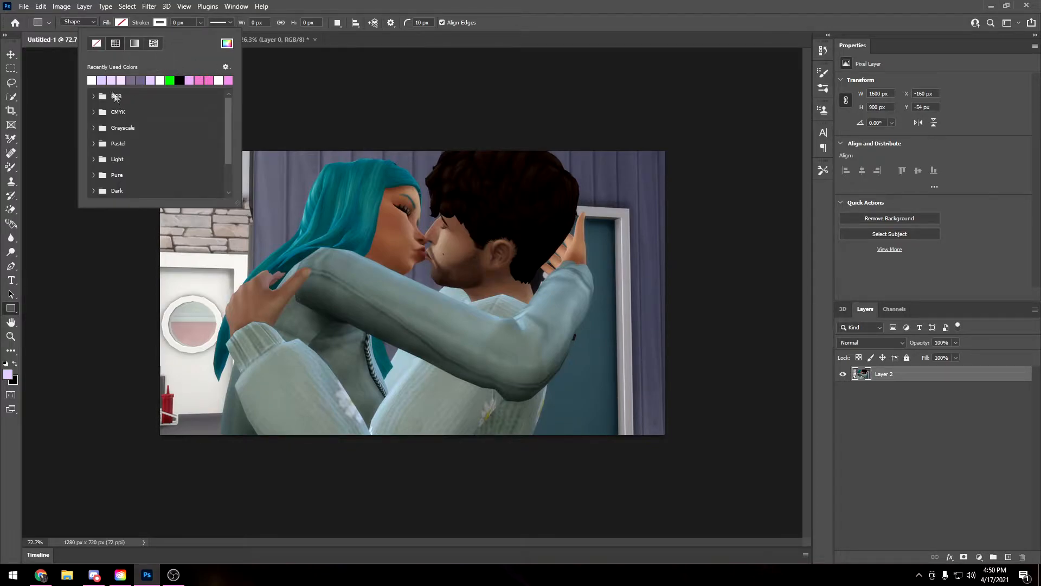
left_click(159, 23)
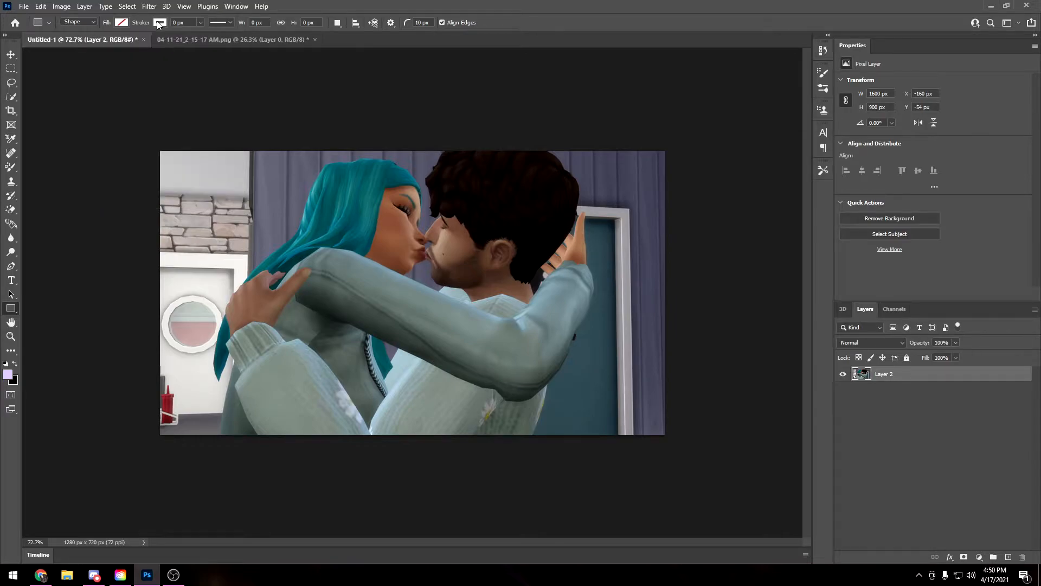
left_click(200, 23)
left_click_drag(210, 34, 214, 34)
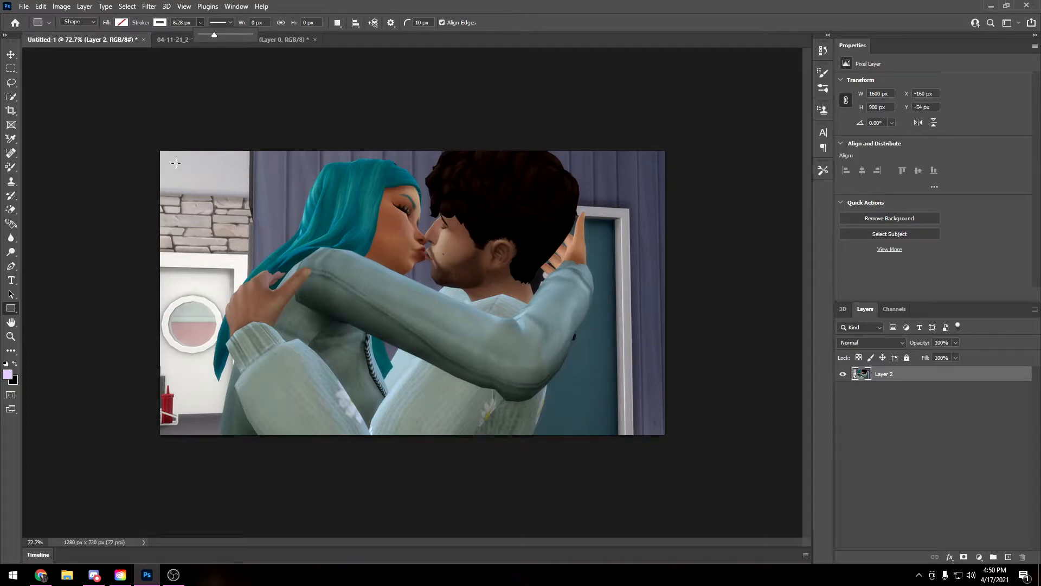
mouse_move(172, 162)
left_mouse_down()
mouse_move(613, 191)
mouse_move(648, 423)
left_mouse_up()
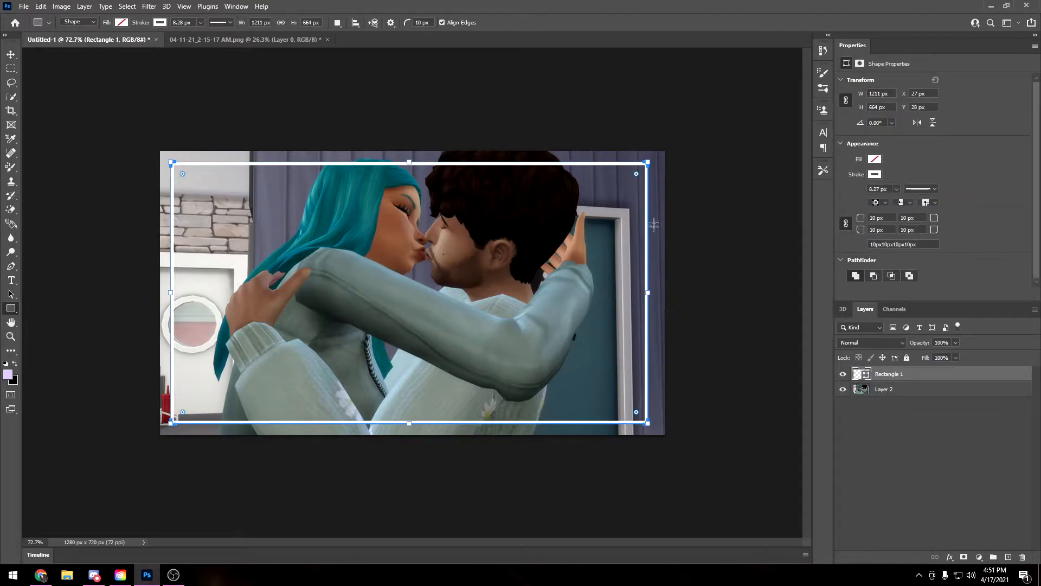
Square off the frame's corners to a 0 px radius and set its stroke width to about 10.20 px.
left_click_drag(639, 175, 691, 117)
left_click(200, 22)
mouse_move(200, 35)
left_mouse_down()
mouse_move(233, 39)
mouse_move(188, 44)
mouse_move(203, 43)
left_mouse_up()
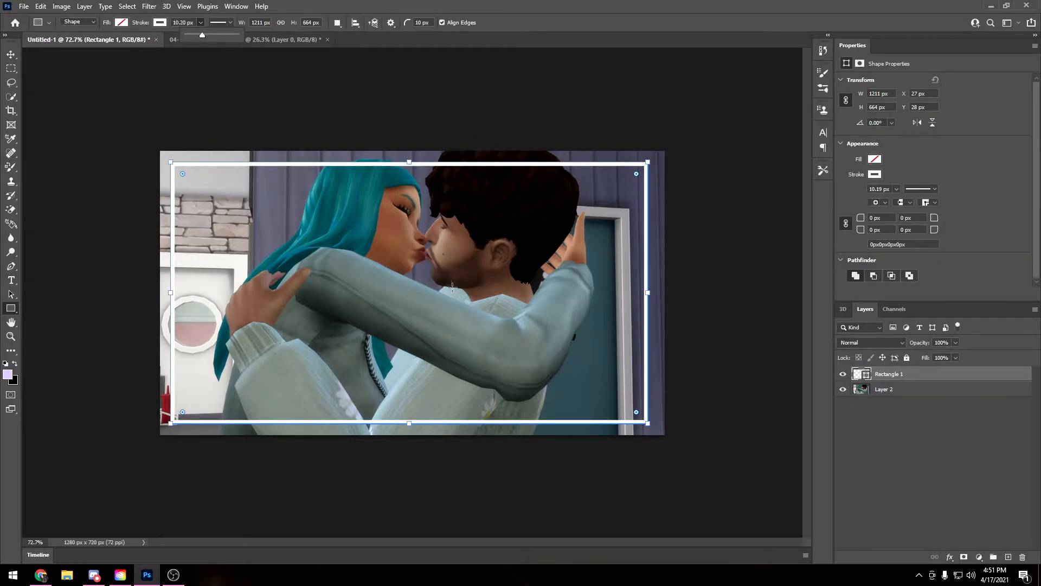
Enlarge the frame rectangle to about 1229 x 683 px at X 19 px, Y 18 px, trying 69 px rounded corners before returning them to 0 px.
left_click_drag(648, 423, 653, 428)
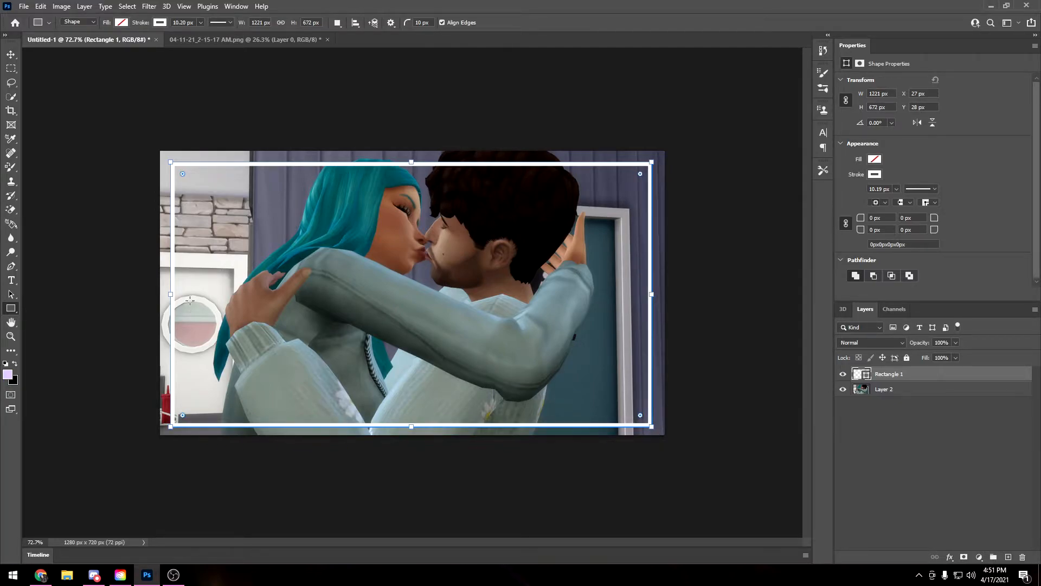
left_click_drag(173, 296, 169, 295)
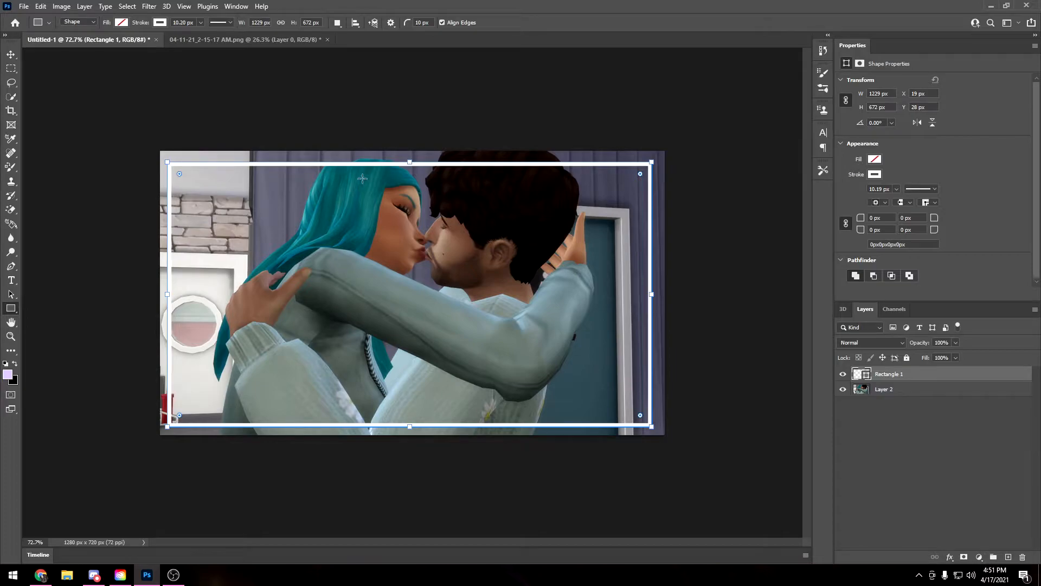
left_click_drag(410, 160, 410, 156)
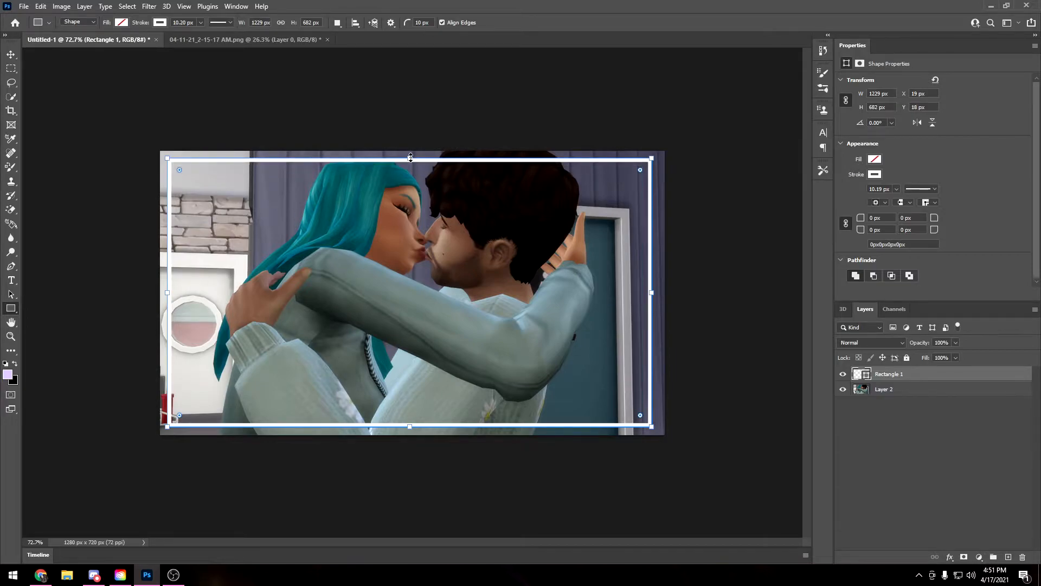
left_click_drag(409, 428, 408, 428)
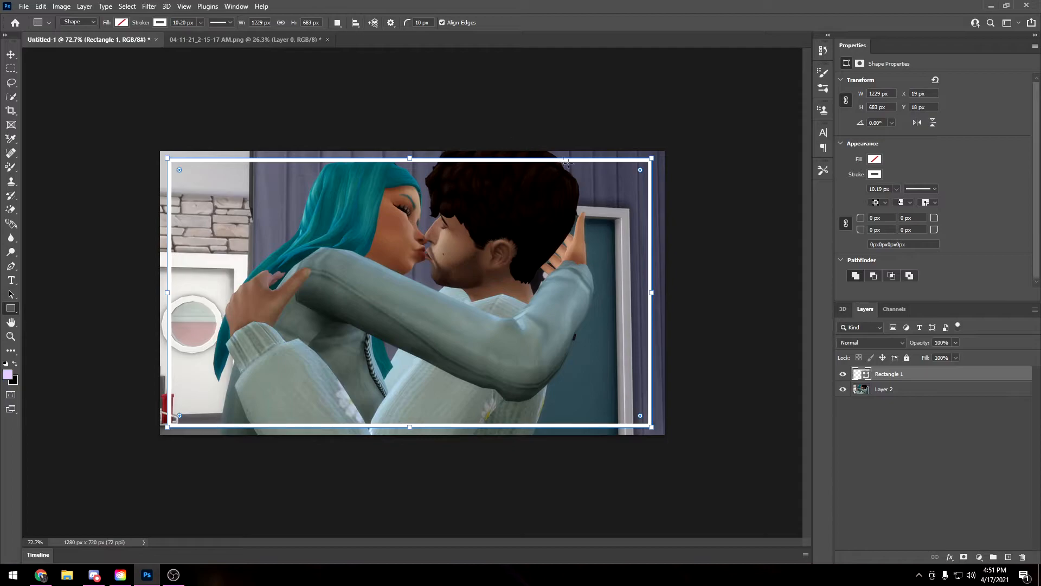
left_click_drag(640, 170, 625, 185)
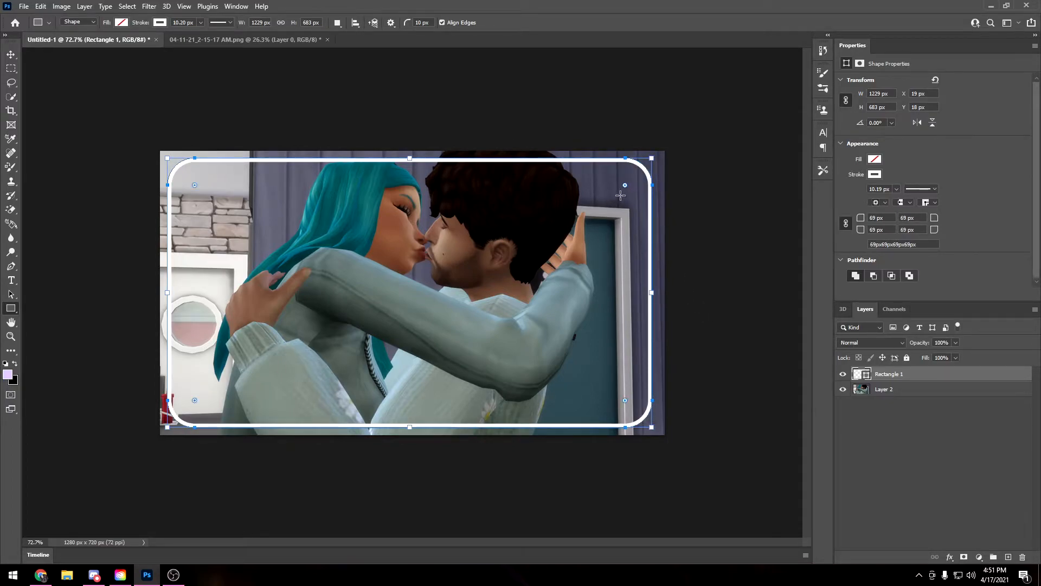
left_click_drag(624, 185, 675, 137)
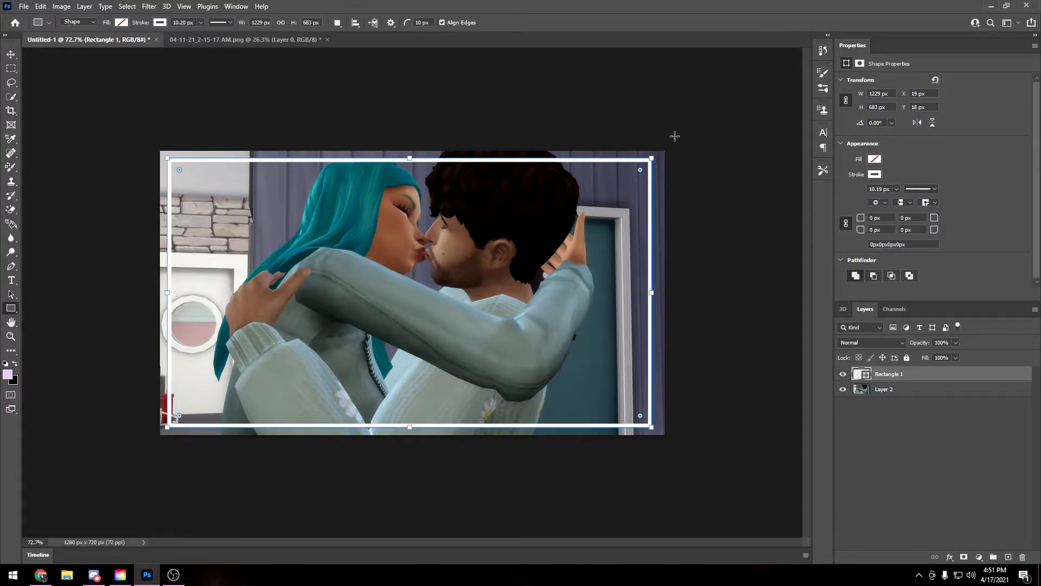
Scale the frame rectangle up proportionally to about 1234 x 686 px, at about X 16.5 px, Y 15 px.
left_click(11, 55)
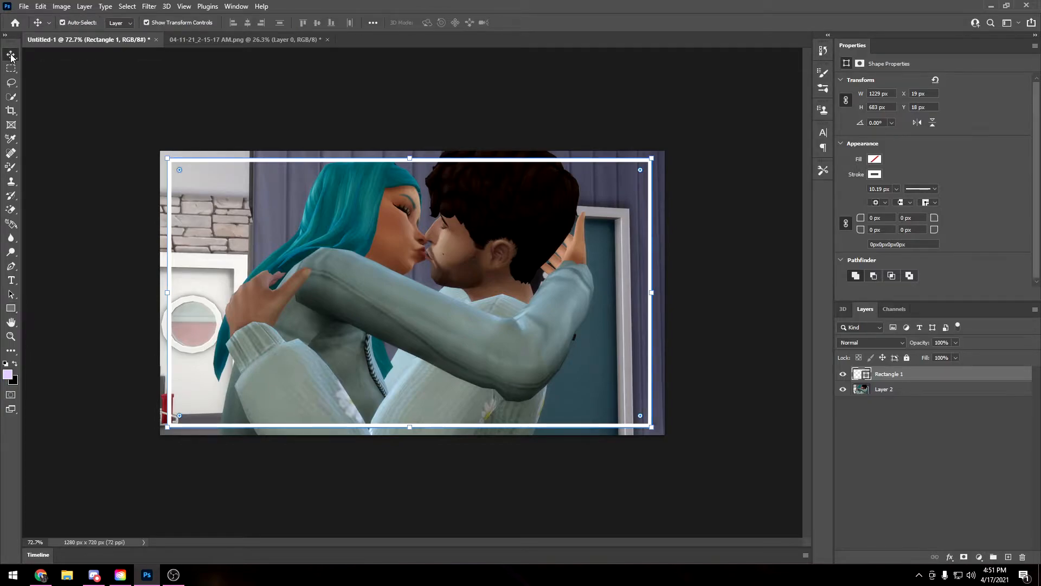
left_click(886, 390)
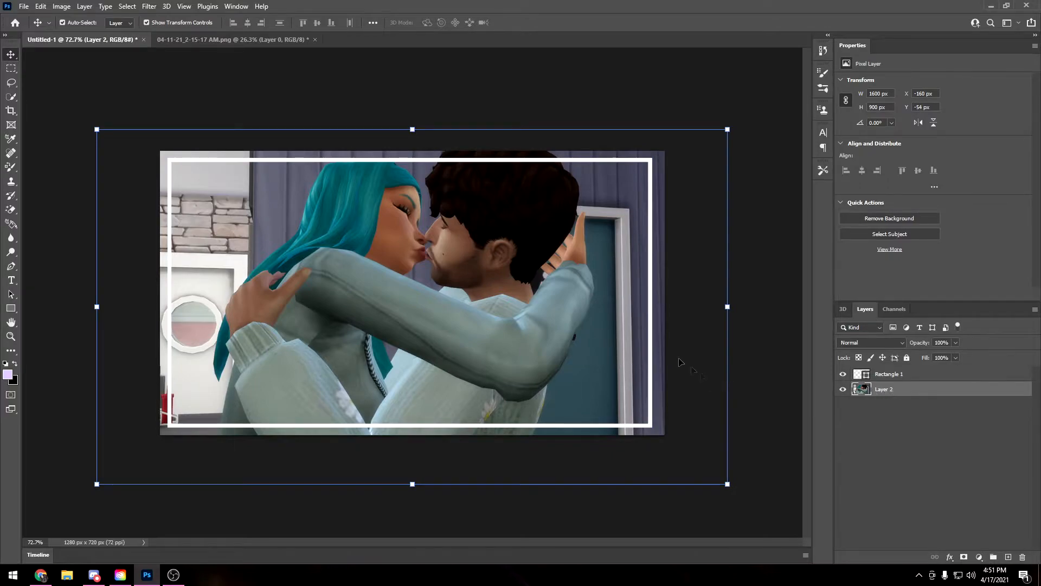
left_click(871, 373)
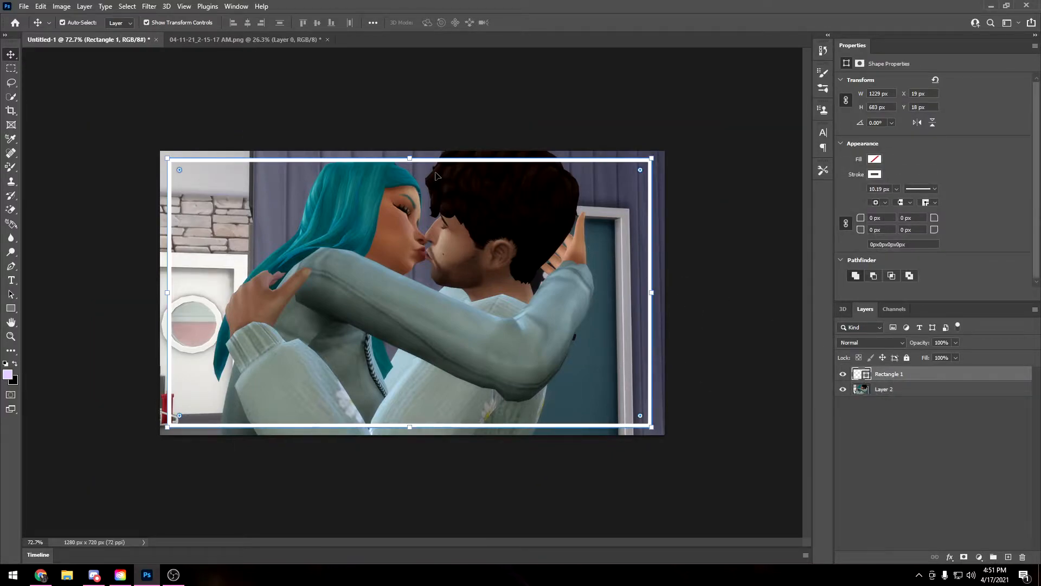
left_click_drag(413, 160, 410, 156)
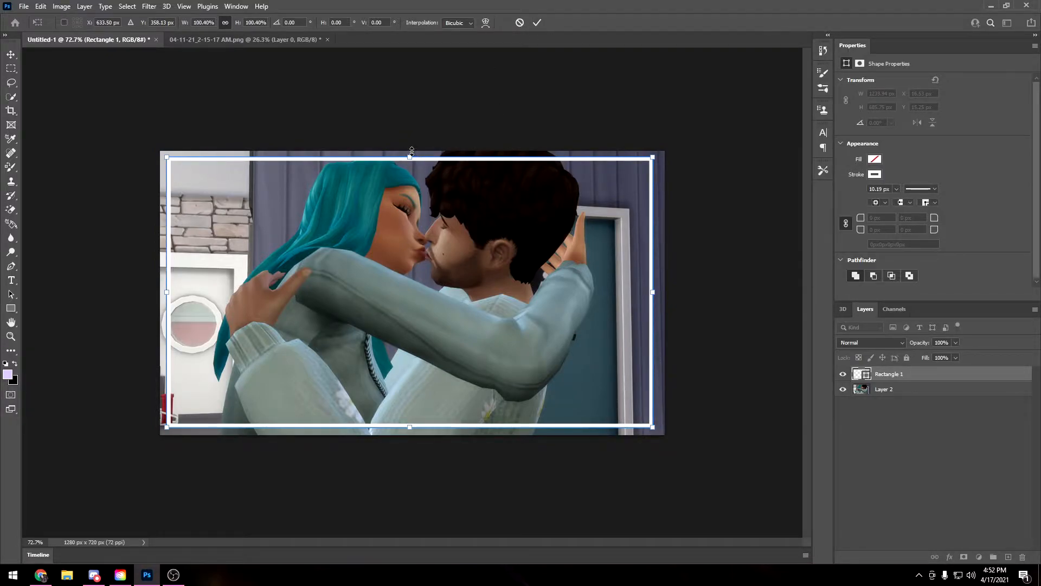
left_click(536, 23)
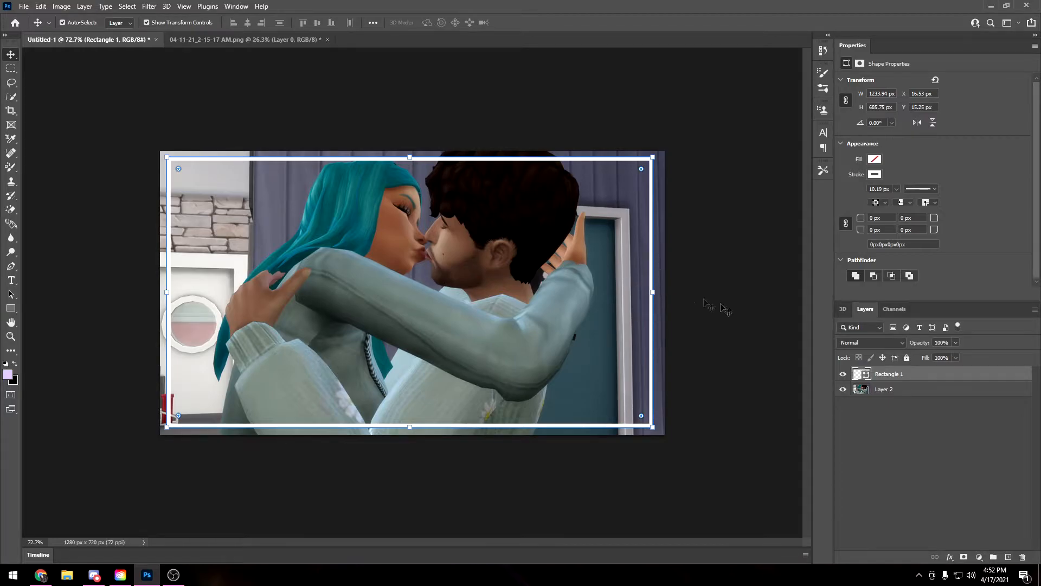
Toggle the frame layer's visibility off and back on to compare the screenshot with and without the border.
left_click(894, 389)
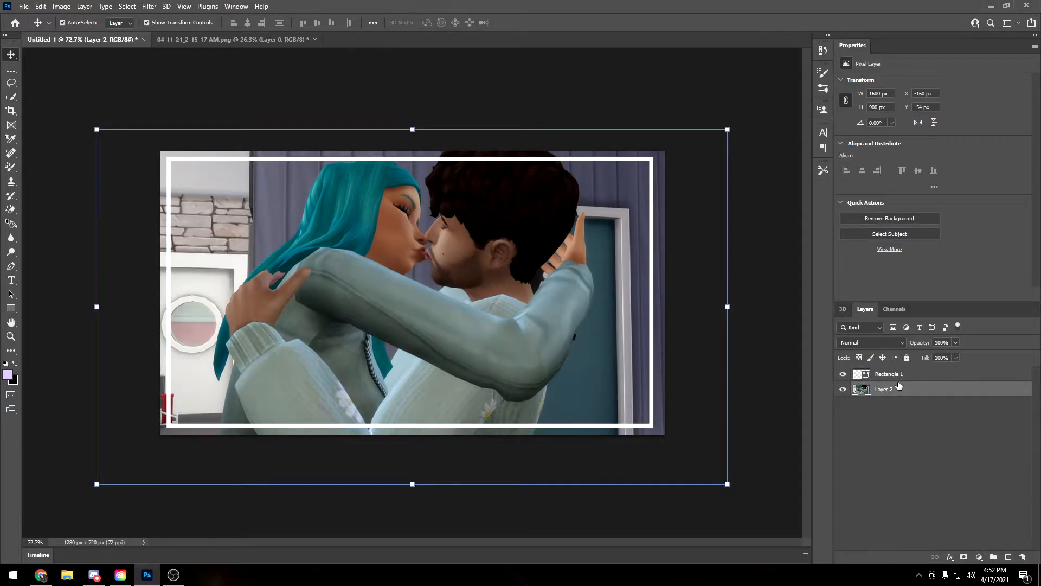
left_click(895, 380)
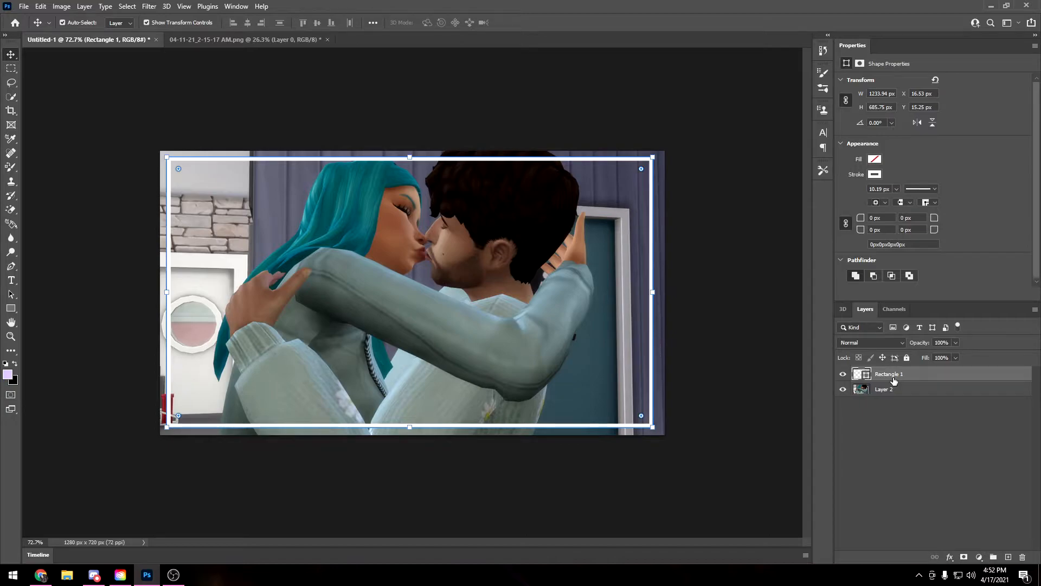
left_click(843, 374)
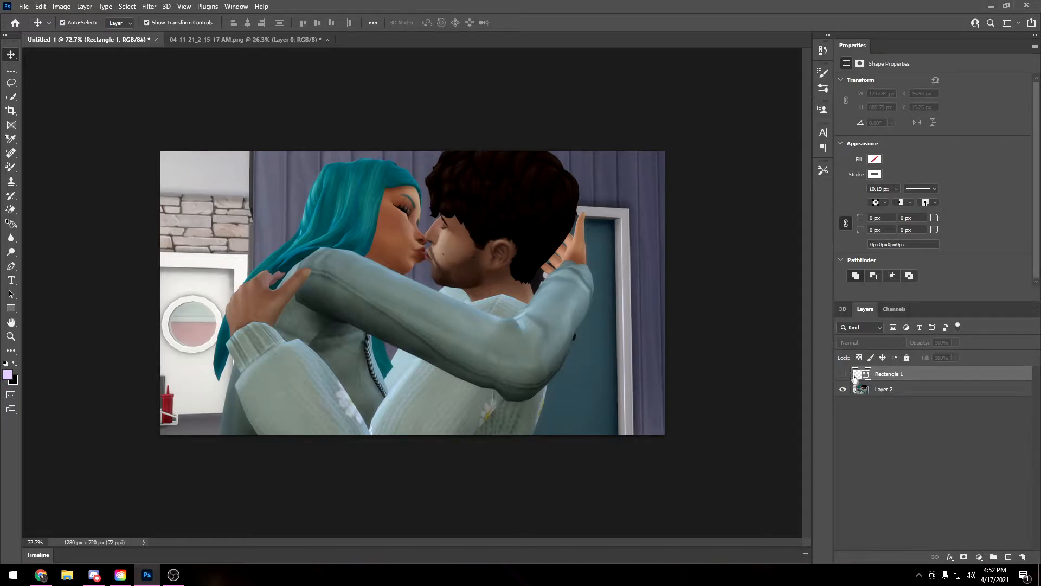
left_click(843, 375)
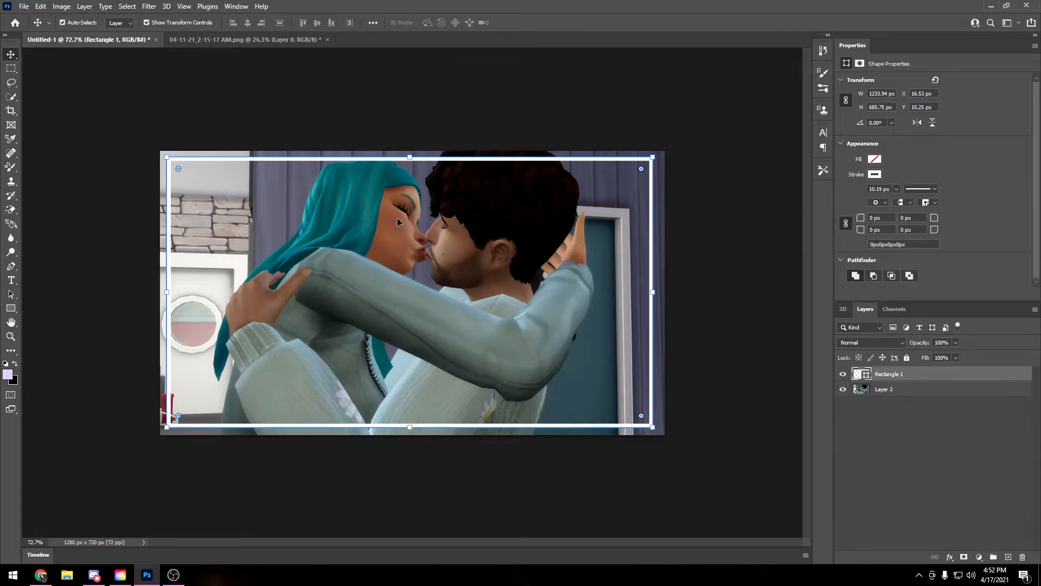
left_click(903, 389)
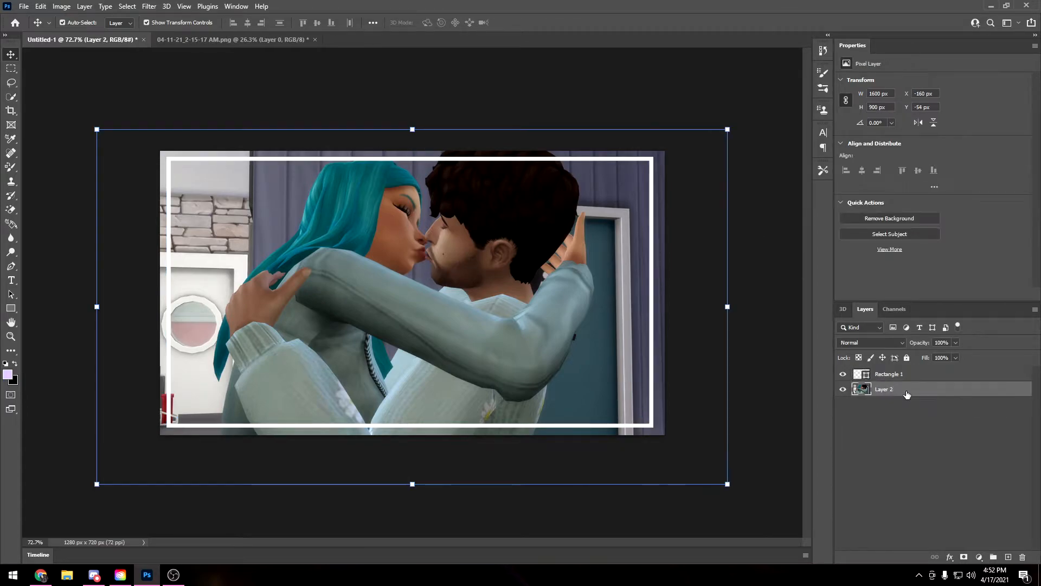
left_click(903, 375)
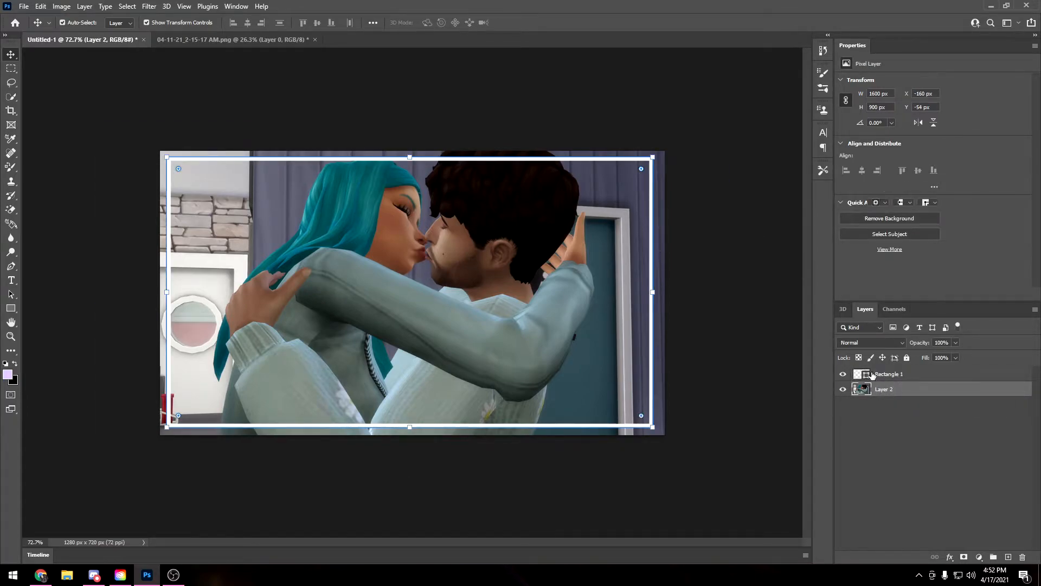
Hide the frame layer and roughly select the kissing couple on Layer 2 with the Quick Selection tool.
left_click(842, 374)
left_click(893, 391)
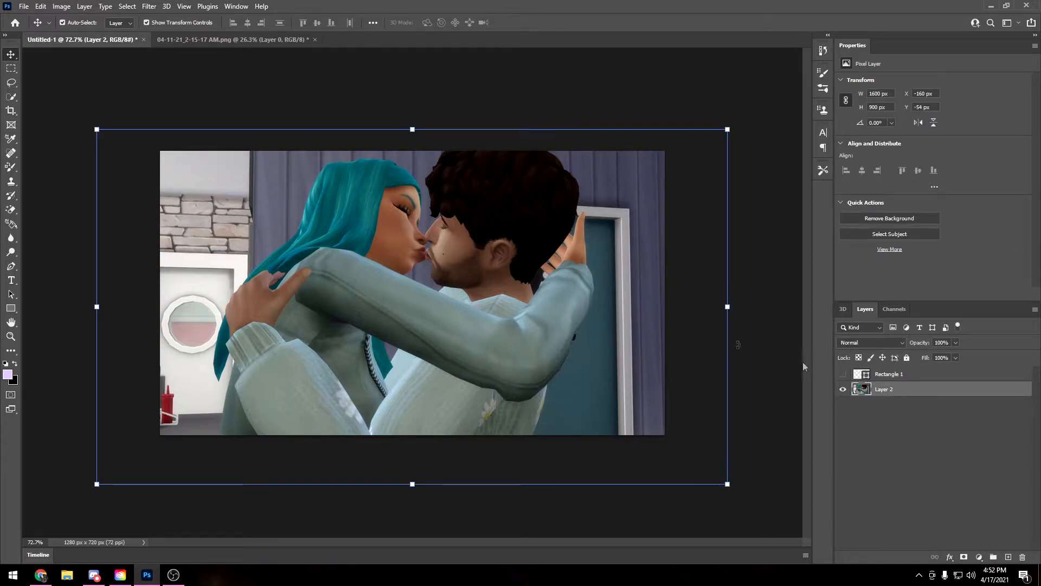
left_click(14, 98)
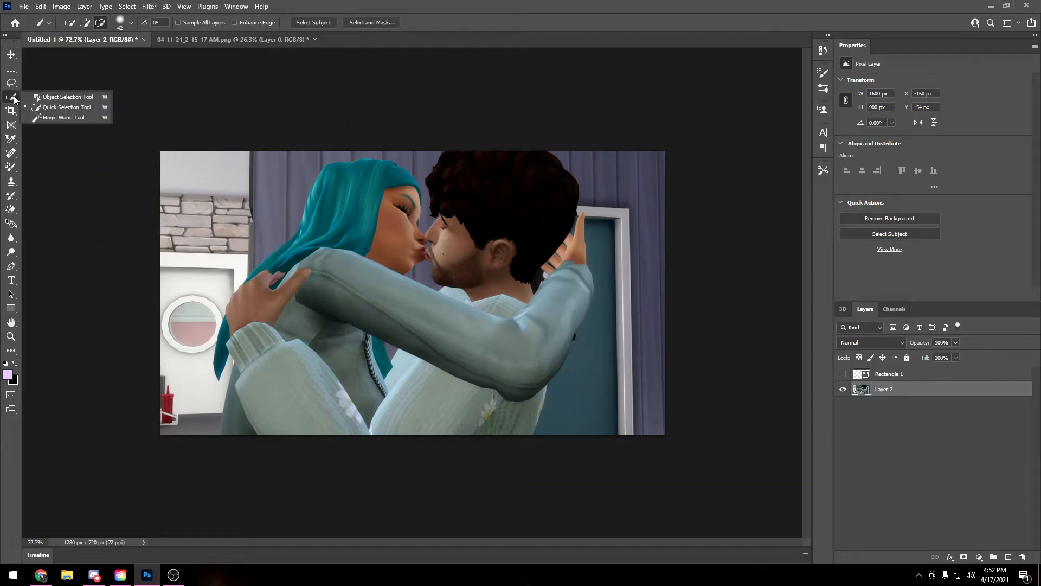
left_click(72, 107)
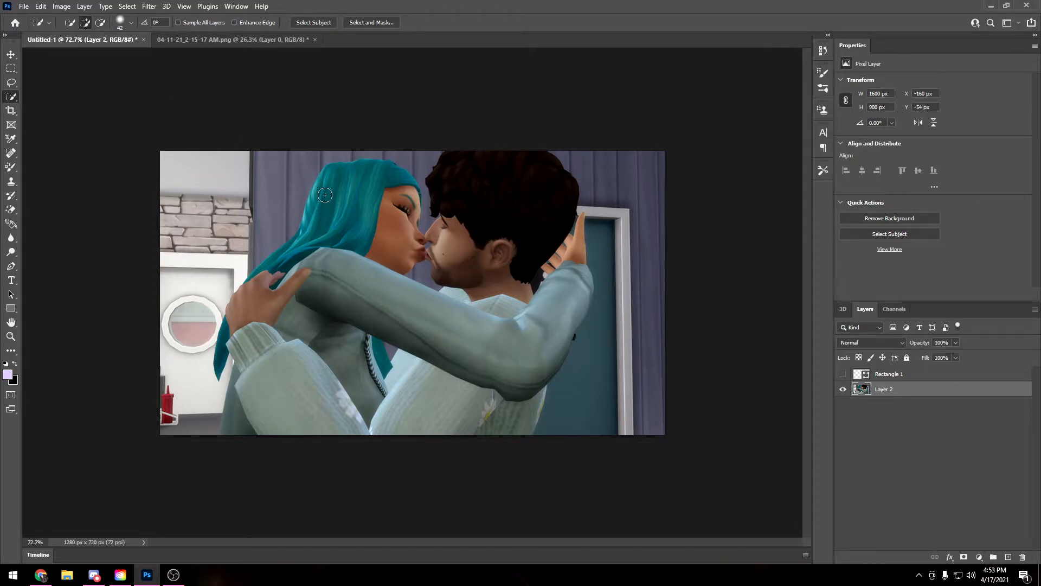
mouse_move(325, 195)
left_mouse_down()
mouse_move(347, 186)
mouse_move(325, 179)
mouse_move(351, 183)
mouse_move(417, 255)
mouse_move(326, 244)
mouse_move(266, 336)
mouse_move(295, 386)
mouse_move(364, 396)
left_mouse_up()
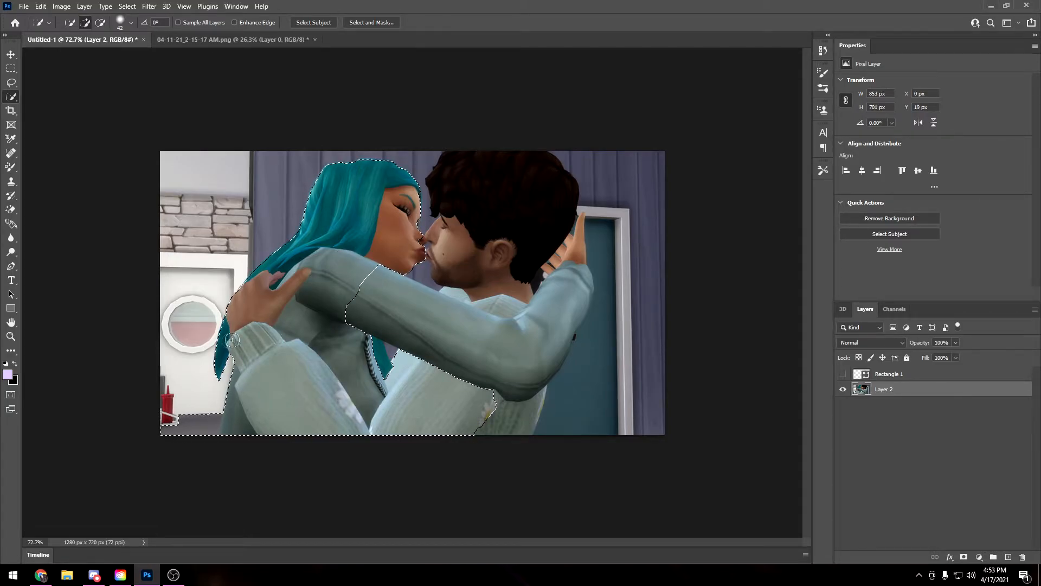
mouse_move(343, 346)
left_mouse_down()
mouse_move(373, 343)
mouse_move(385, 303)
mouse_move(479, 337)
mouse_move(508, 362)
mouse_move(516, 350)
mouse_move(495, 221)
left_mouse_up()
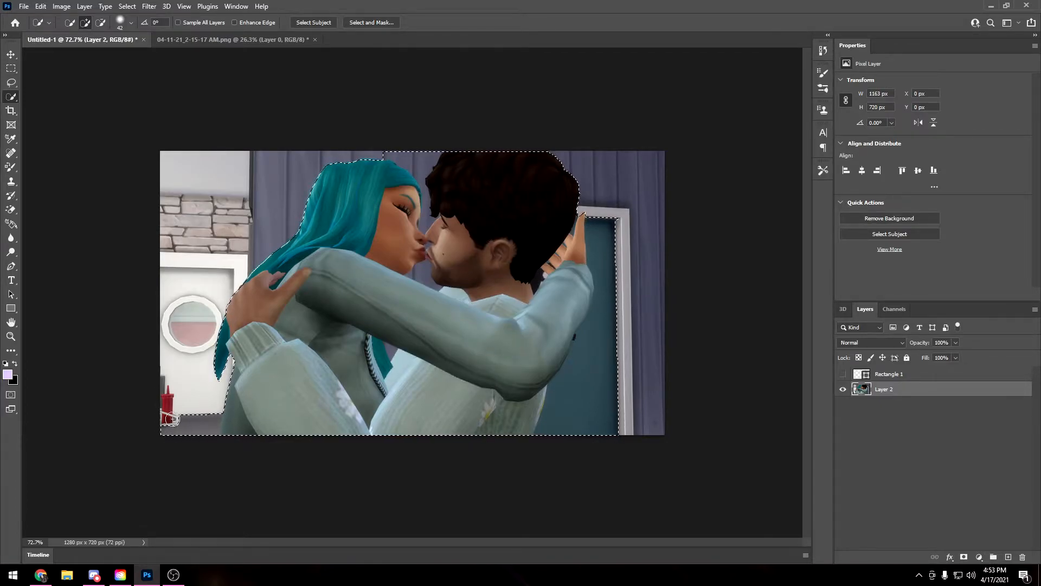
Subtract the floor, wall and door areas from the selection so it follows only the couple's outline.
left_click(99, 22)
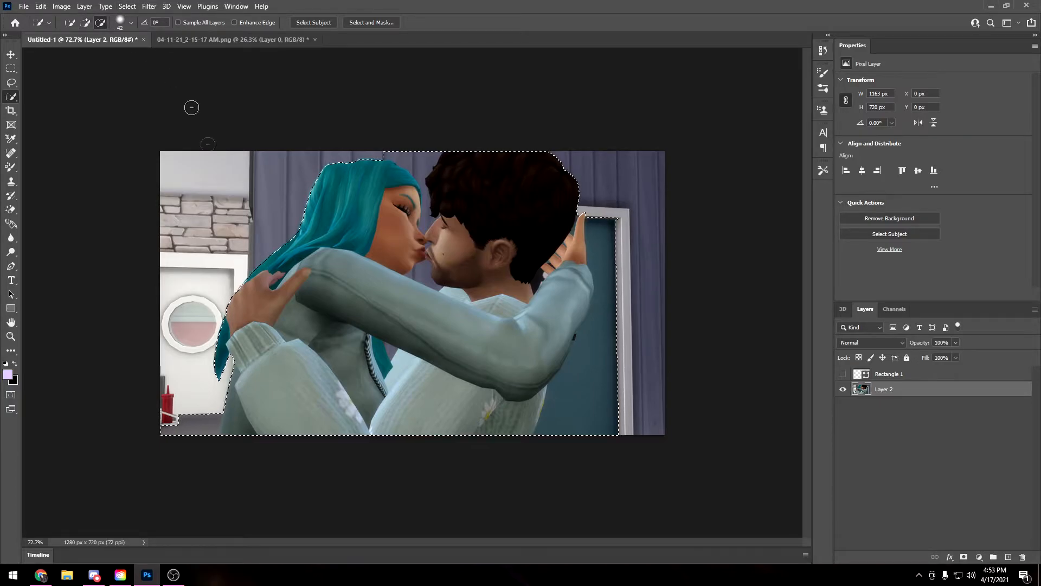
mouse_move(204, 387)
left_mouse_down()
mouse_move(191, 425)
mouse_move(177, 425)
mouse_move(207, 420)
left_mouse_up()
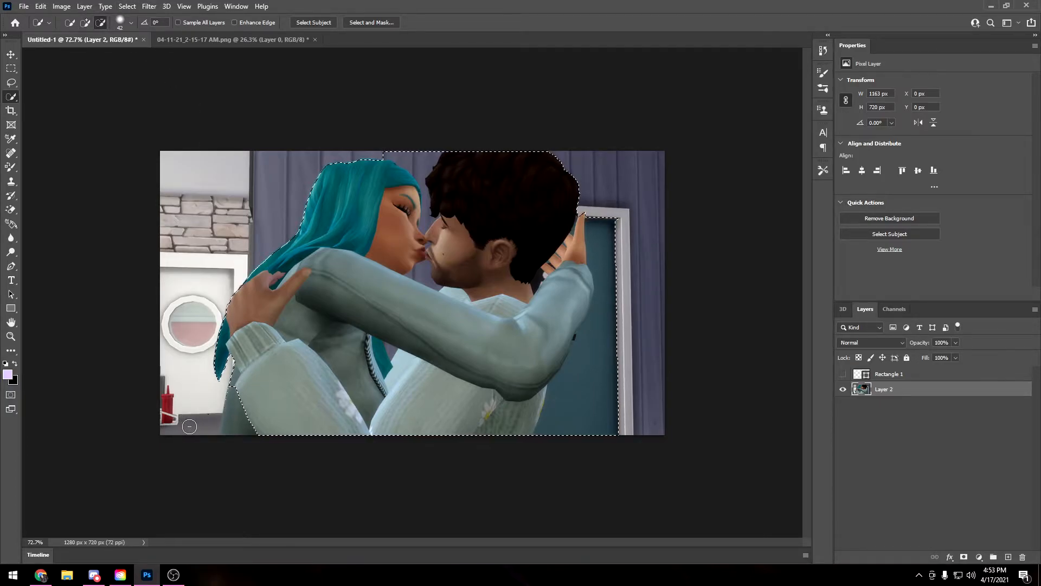
mouse_move(591, 412)
left_mouse_down()
mouse_move(571, 399)
mouse_move(606, 323)
left_mouse_up()
left_click(85, 22)
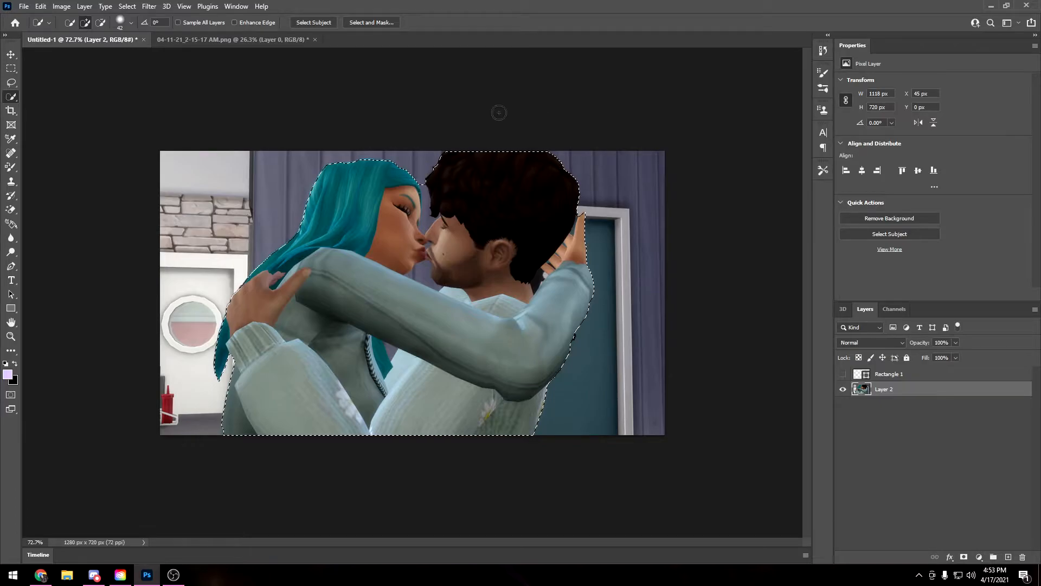
Copy the selected couple onto a new layer and place it above the frame layer, with the frame shown again.
right_click(342, 233)
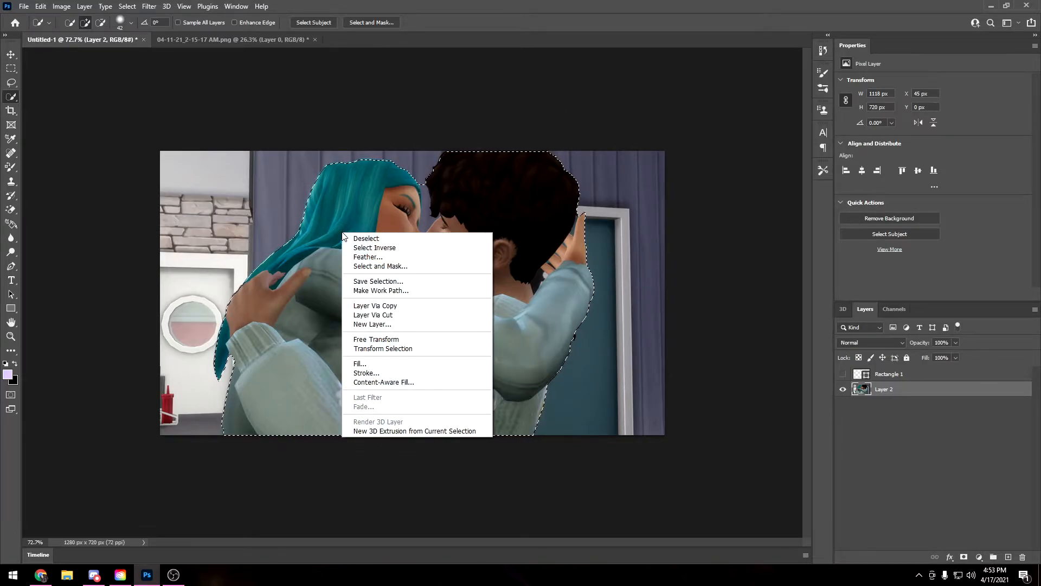
left_click(370, 306)
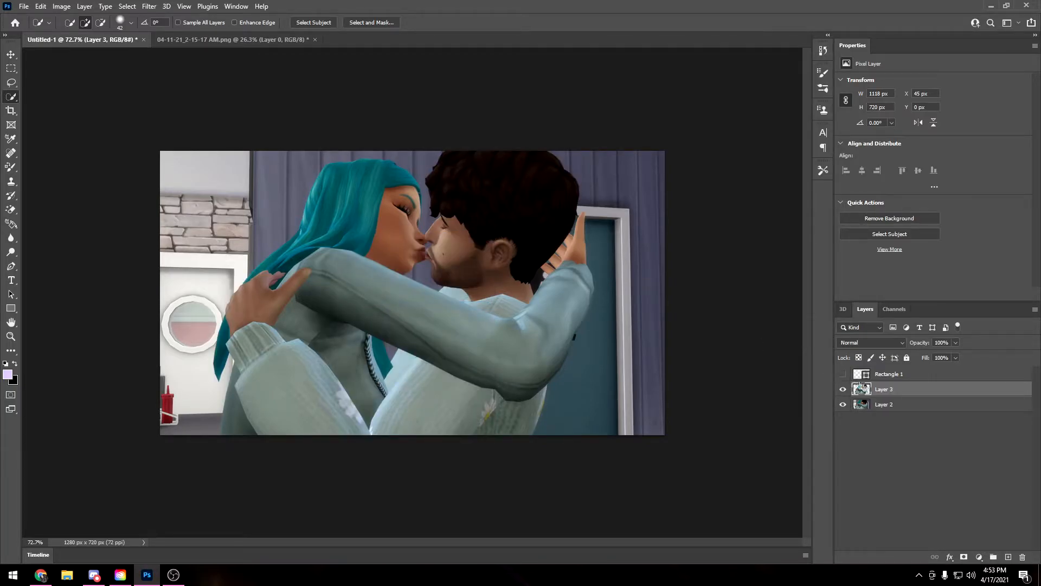
left_click(843, 374)
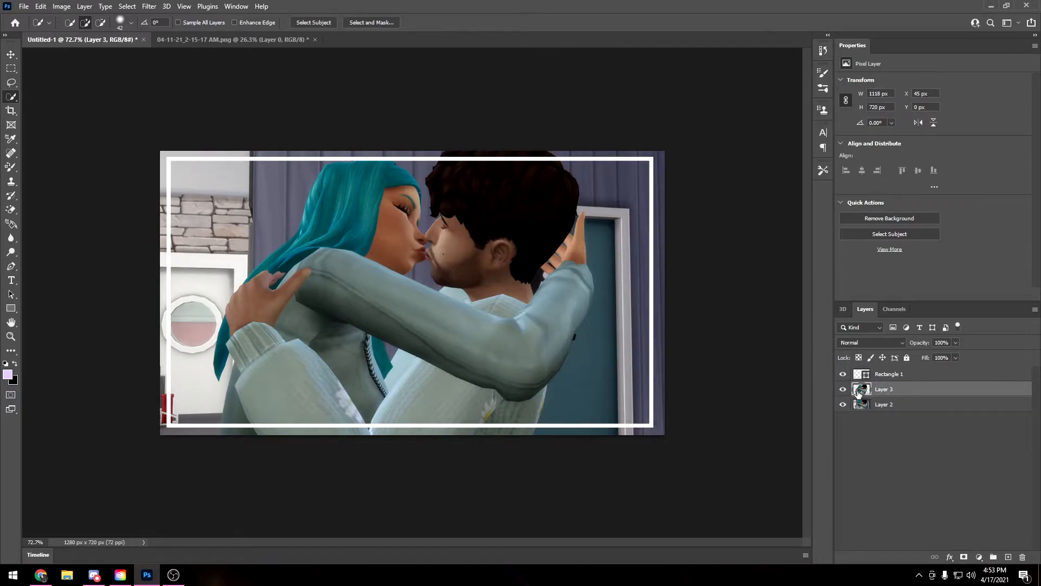
left_click_drag(902, 395, 896, 374)
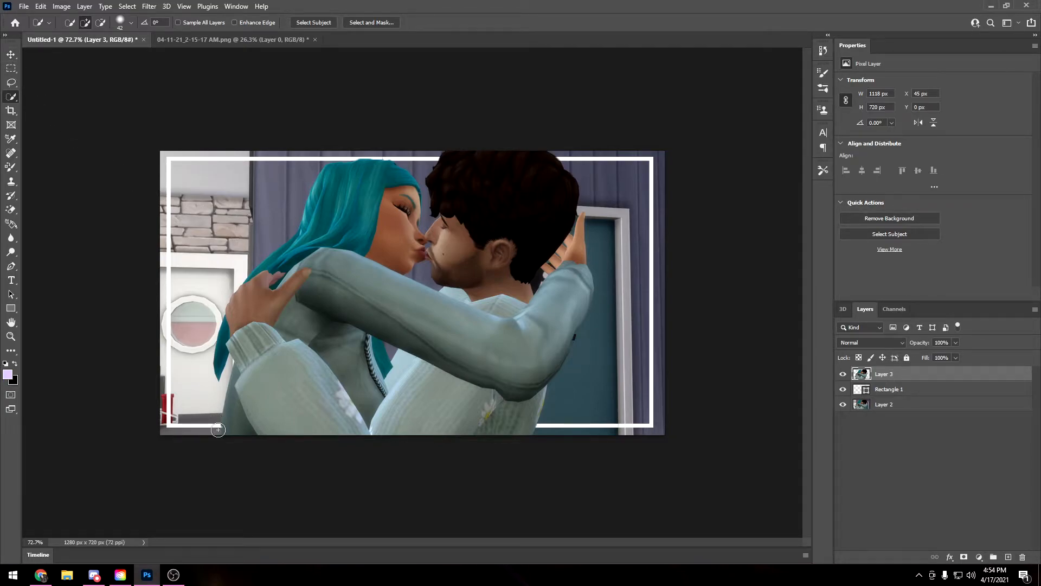
Choose the Ellipse tool and set its fill colour to turquoise, #70f1e0.
left_click(10, 54)
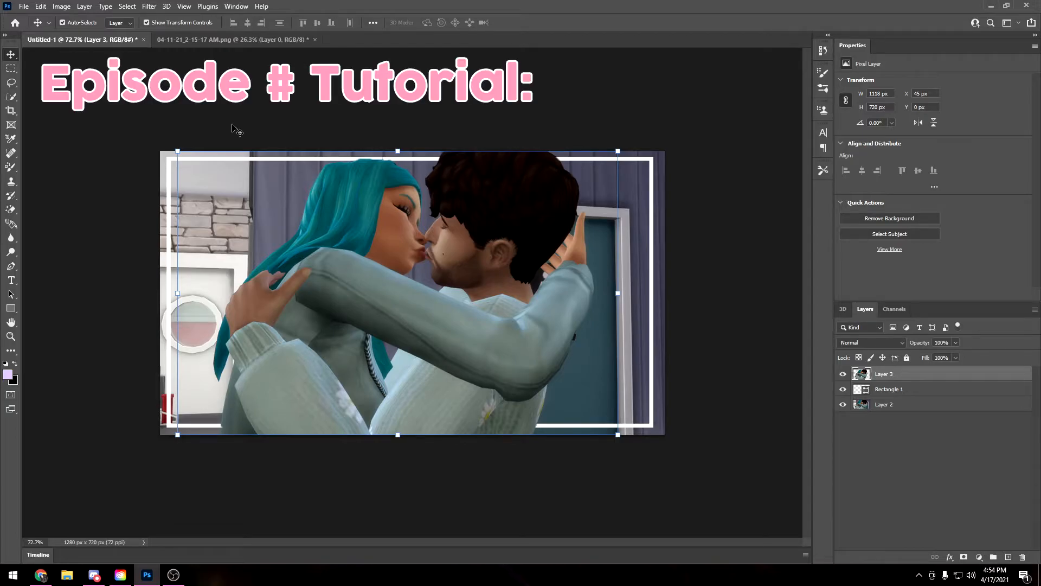
left_click(12, 308)
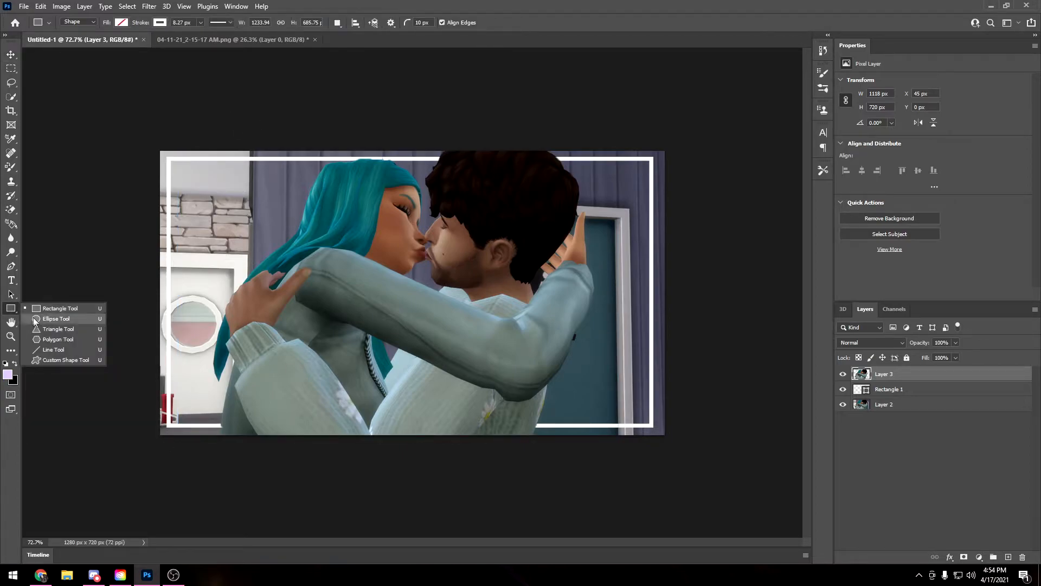
left_click(35, 319)
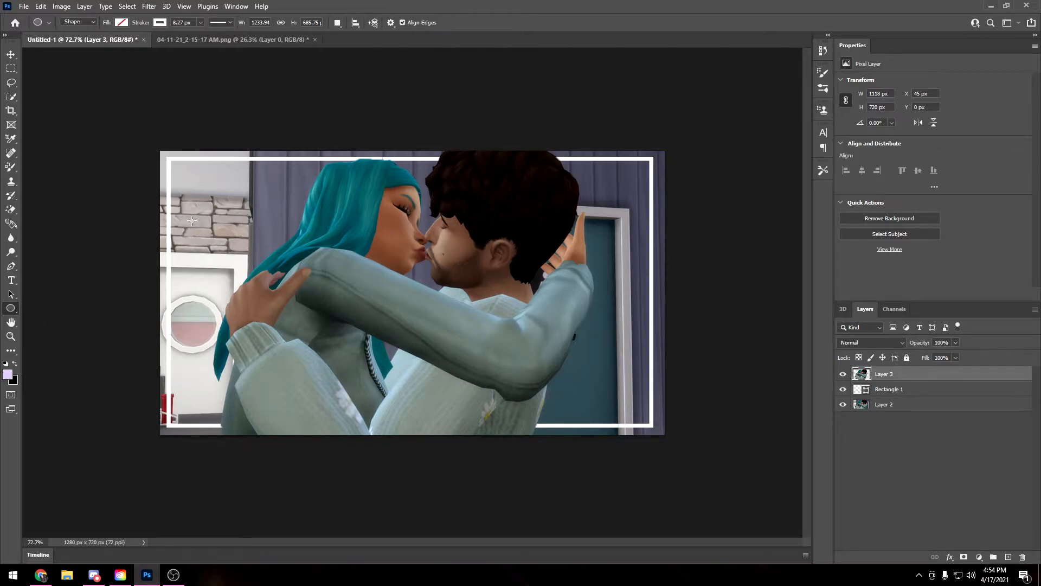
left_click(121, 22)
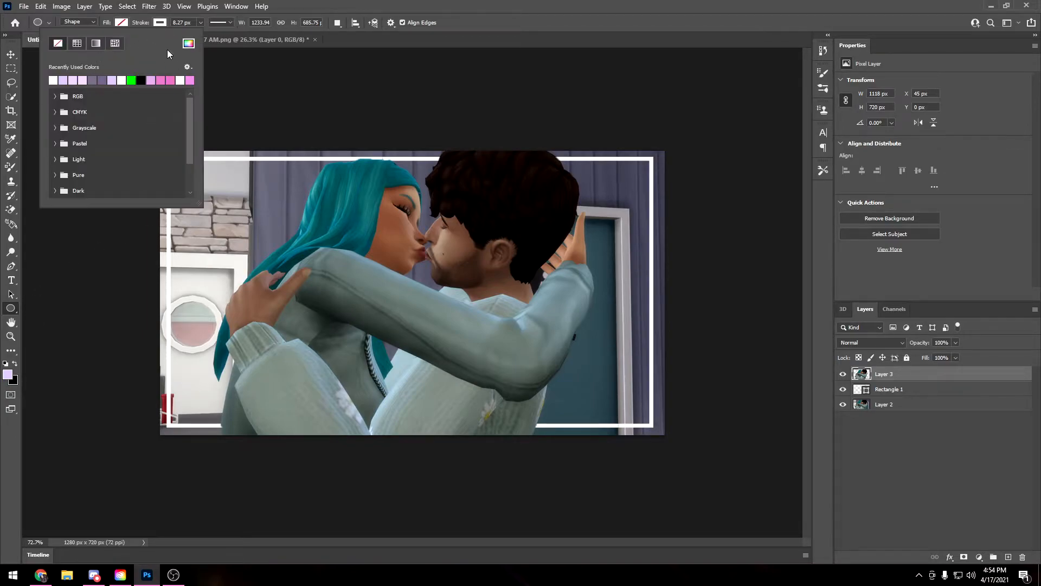
scroll(86, 122, "down", 2)
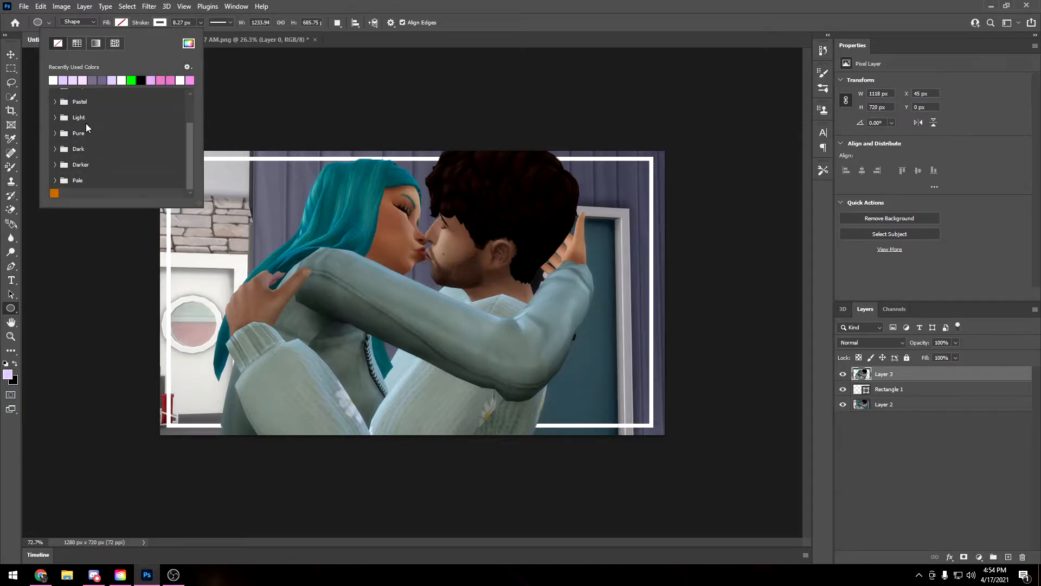
left_click(188, 44)
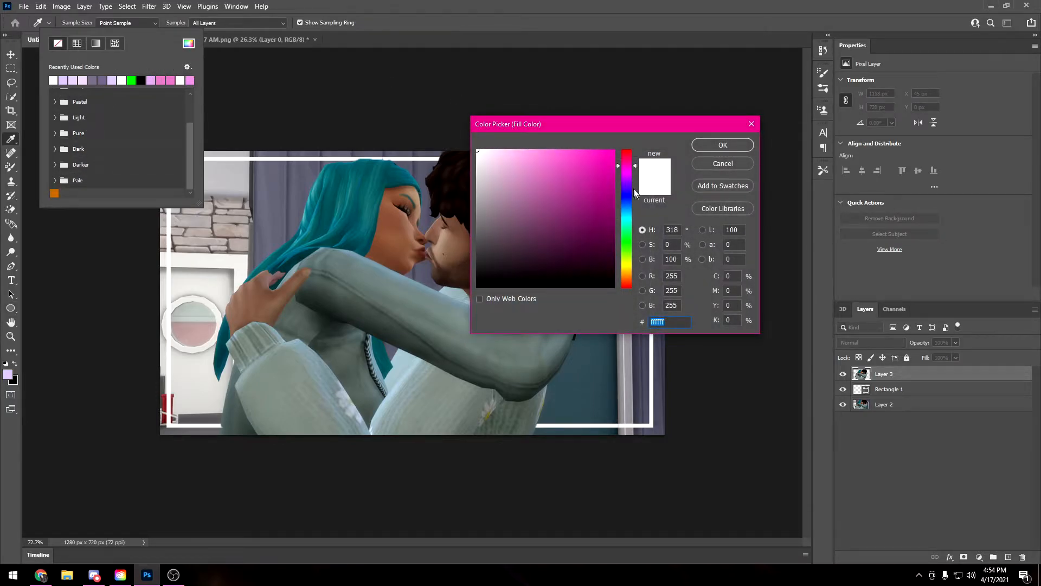
left_click_drag(631, 228, 630, 221)
left_click(590, 167)
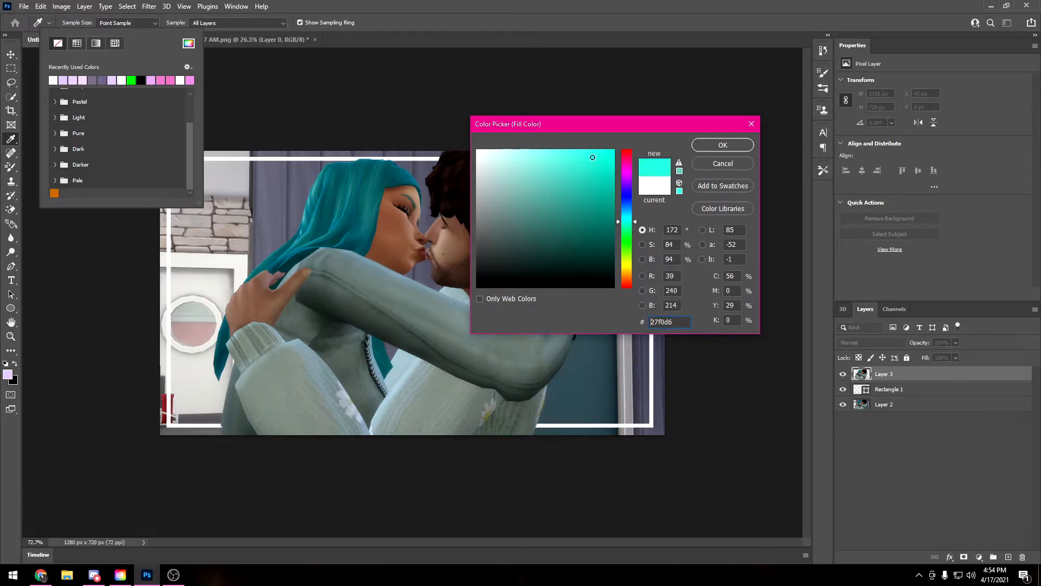
left_click(547, 168)
left_click(558, 195)
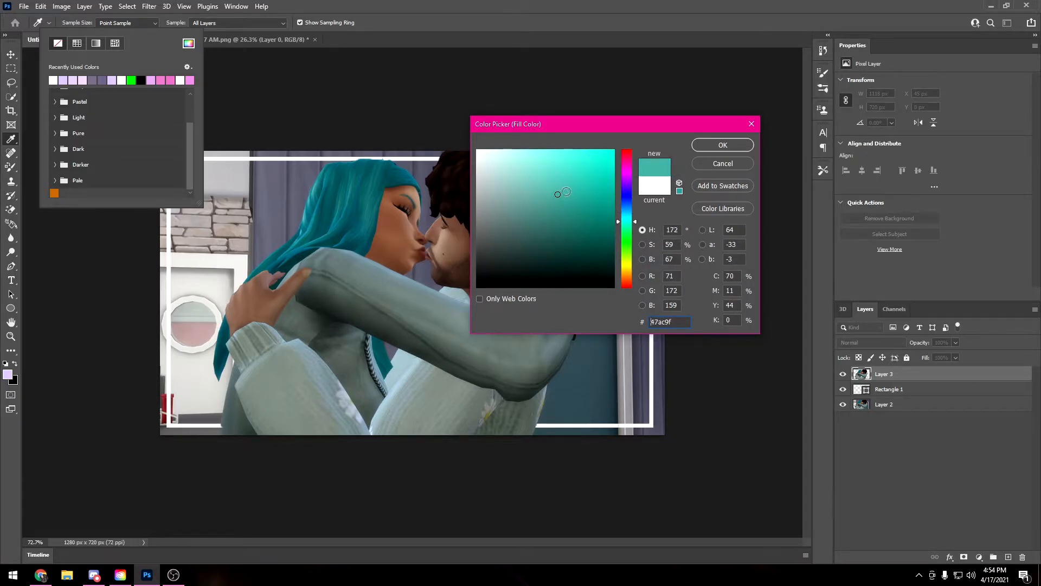
left_click(552, 169)
left_click(545, 166)
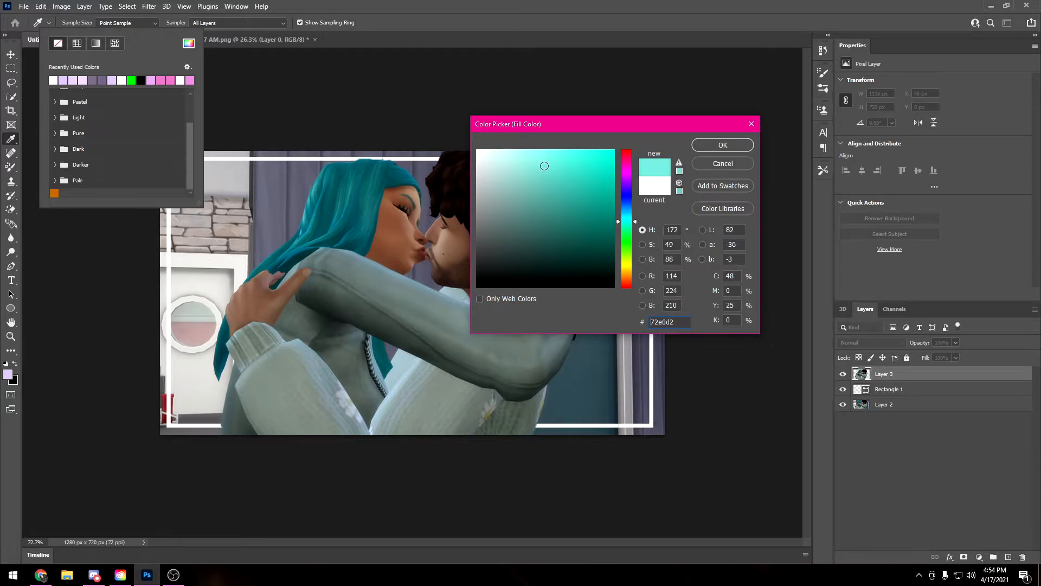
mouse_move(543, 163)
left_mouse_down()
mouse_move(563, 170)
mouse_move(563, 158)
mouse_move(551, 158)
left_mouse_up()
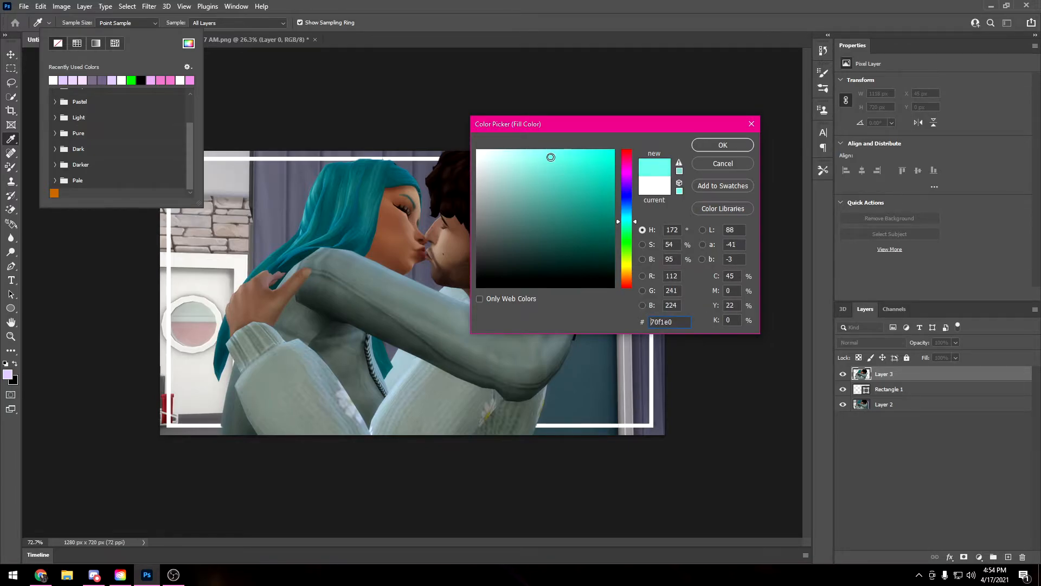
left_click(723, 145)
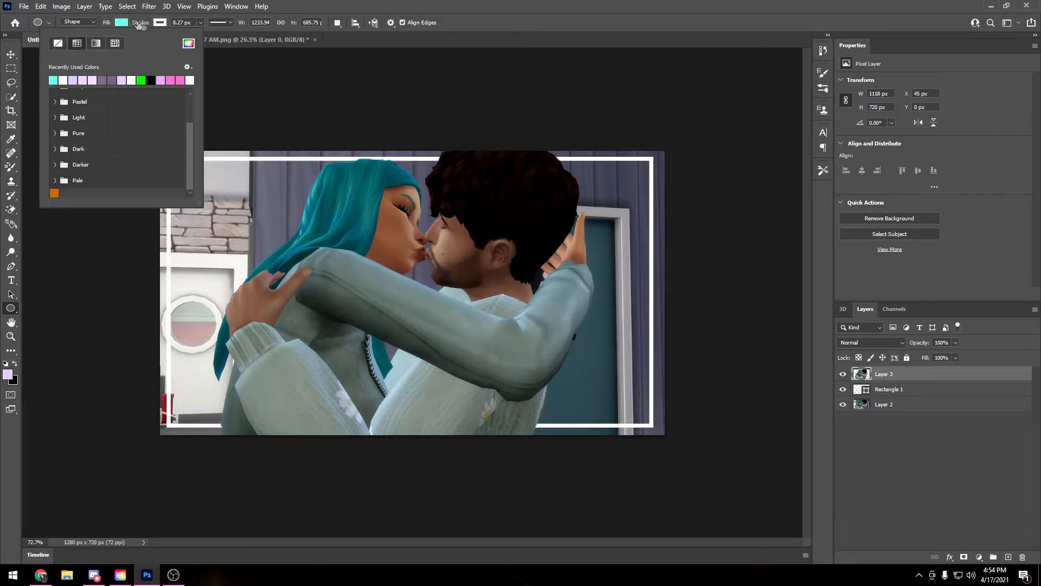
left_click(136, 26)
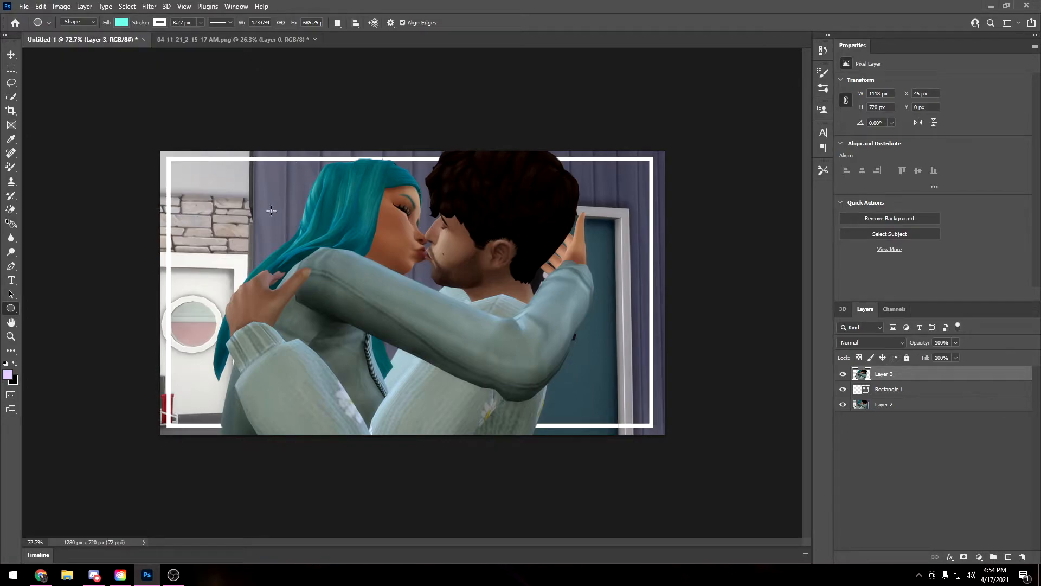
Draw a circle about 267 px wide over the brick wall area and remove its stroke.
mouse_move(185, 178)
left_mouse_down()
mouse_move(233, 209)
mouse_move(516, 277)
left_mouse_up()
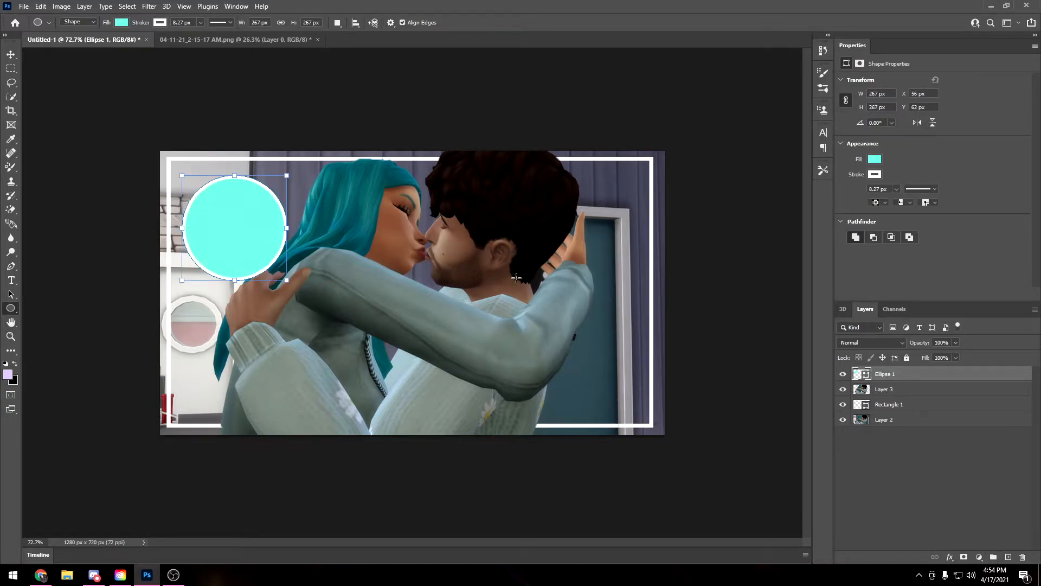
left_click(160, 22)
left_click(96, 43)
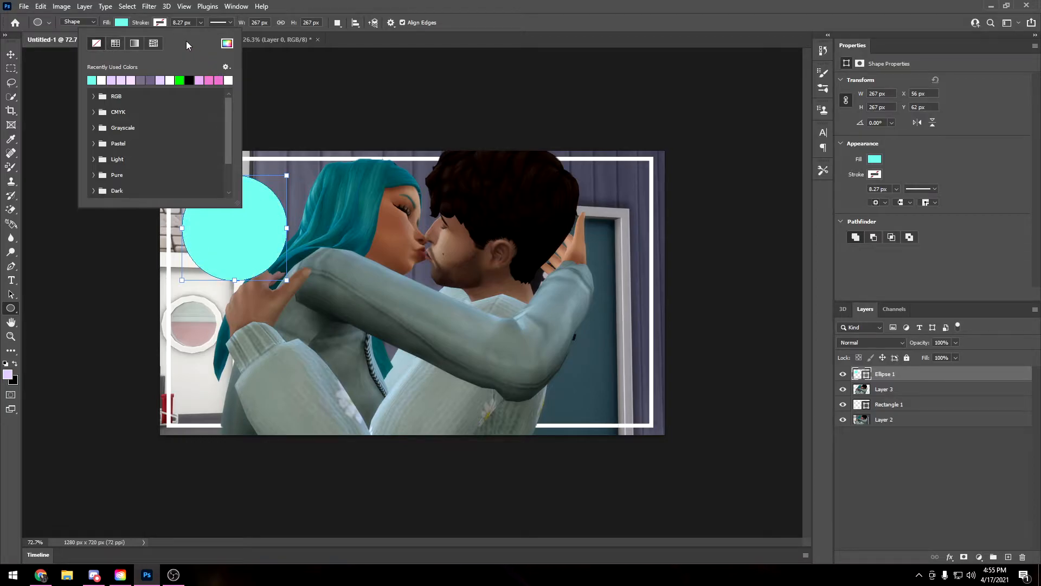
left_click(140, 26)
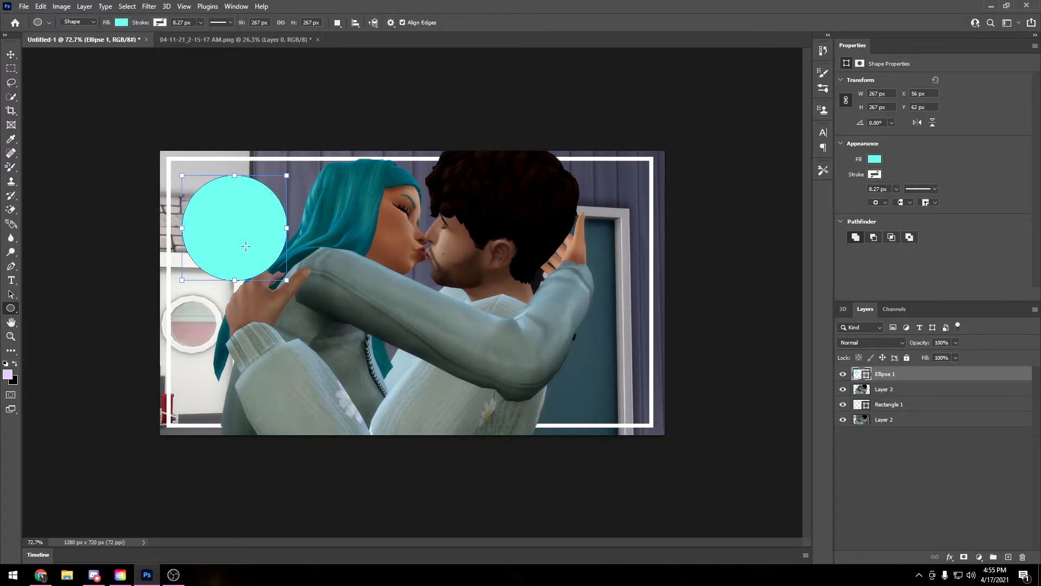
Enlarge the turquoise circle to about 337 px and position it partly off the image's upper-left corner.
left_click(11, 54)
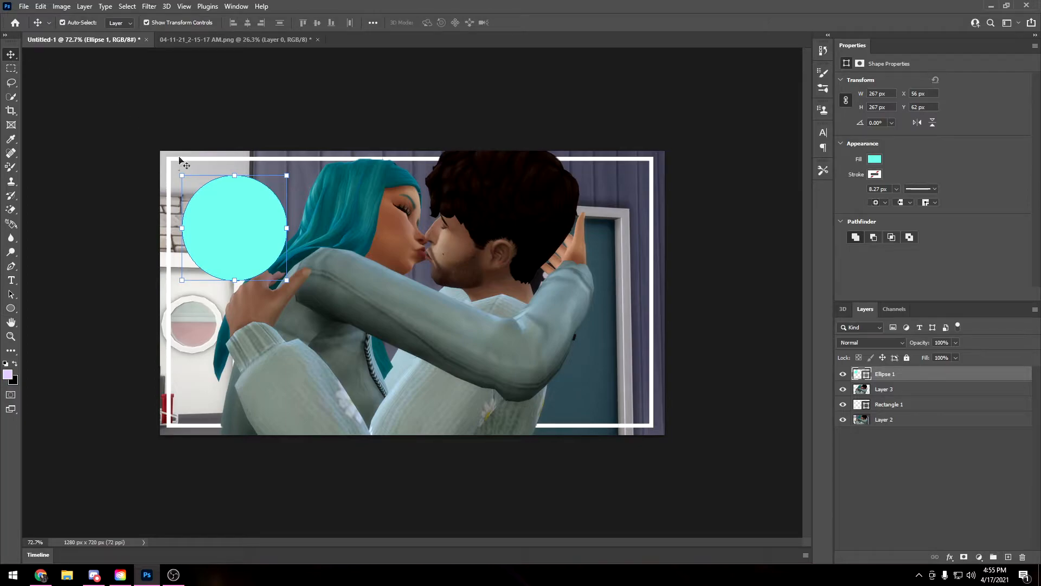
left_click_drag(249, 238, 200, 183)
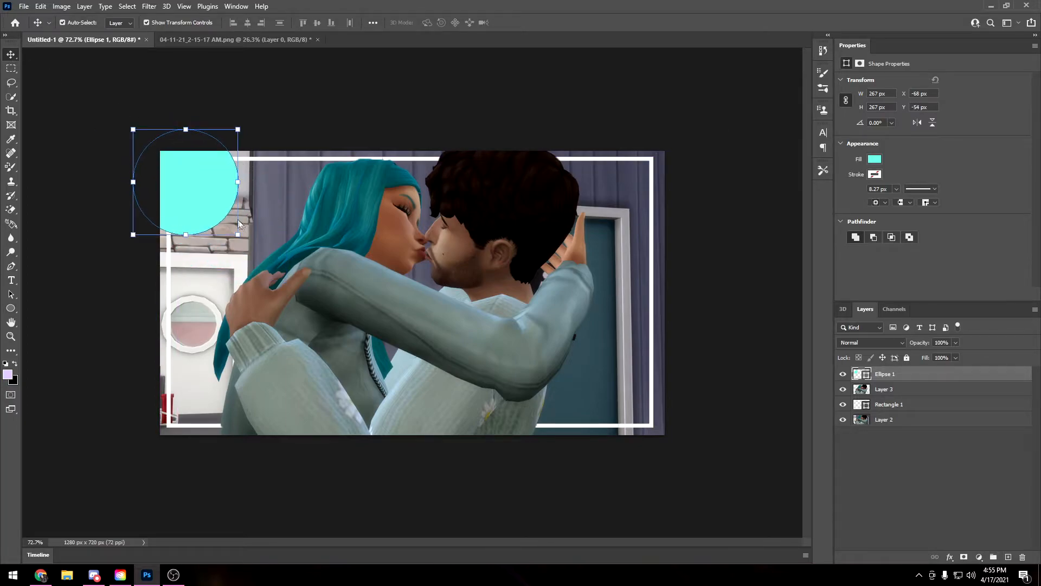
left_click_drag(237, 237, 266, 262)
left_click_drag(211, 201, 202, 183)
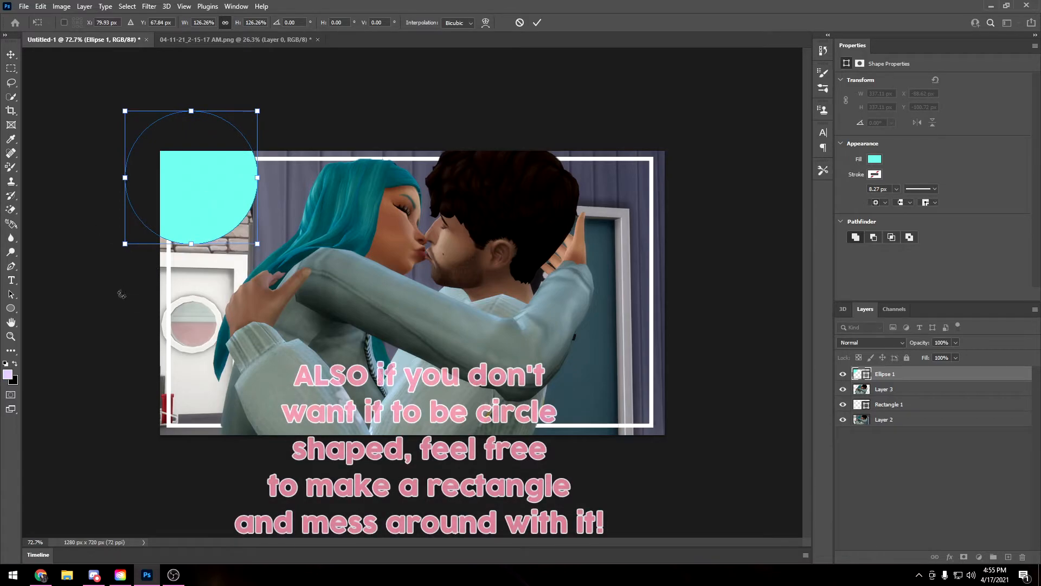
left_click_drag(227, 186, 237, 195)
left_click(7, 54)
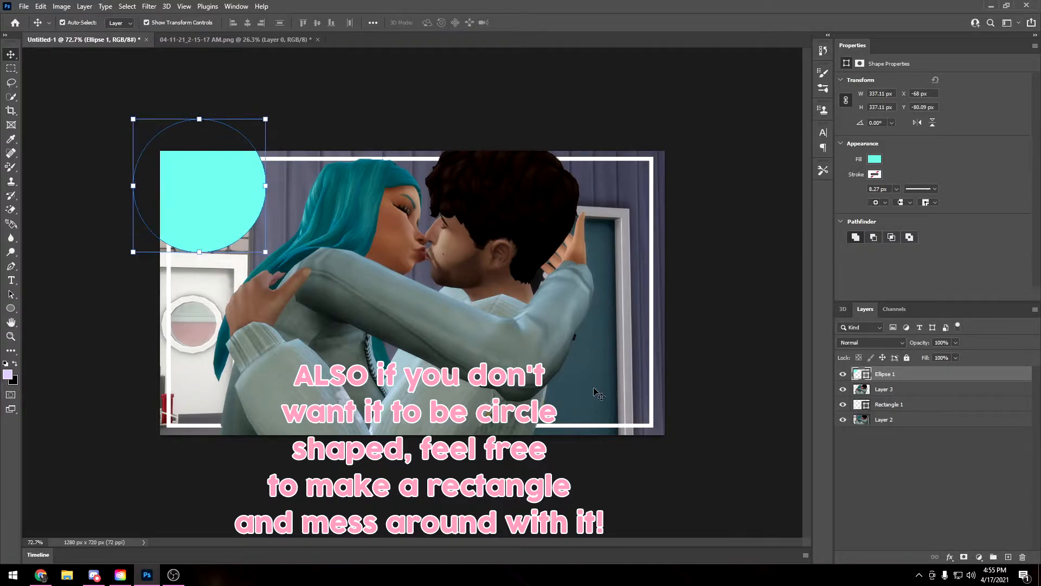
left_click(624, 386)
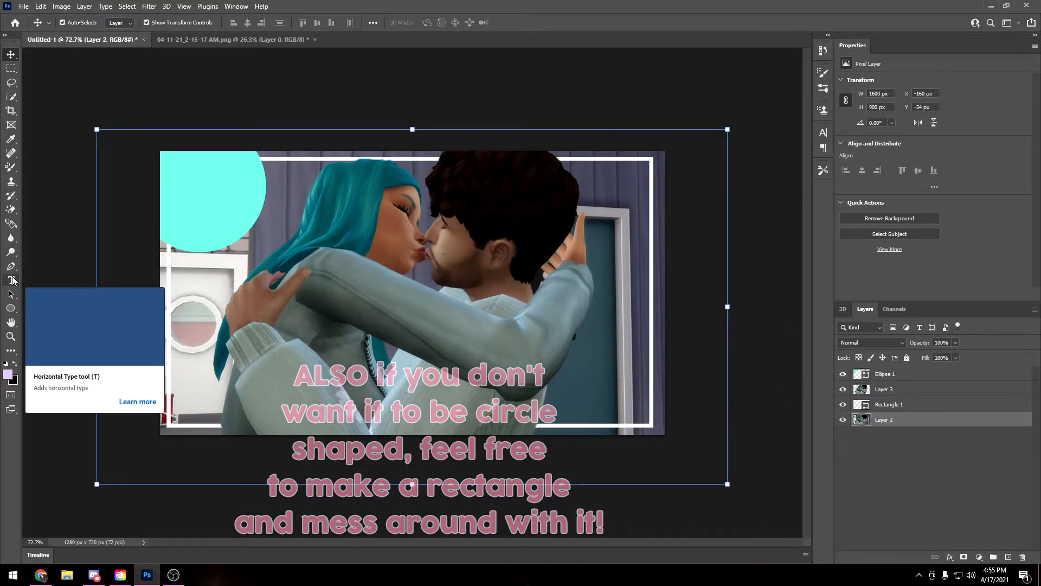
key("t")
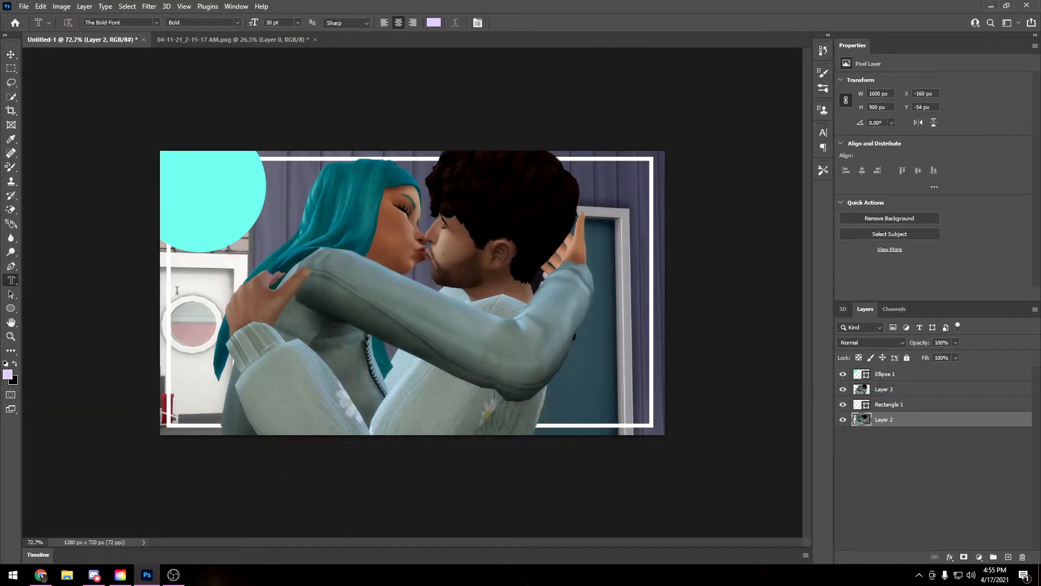
left_click(259, 227)
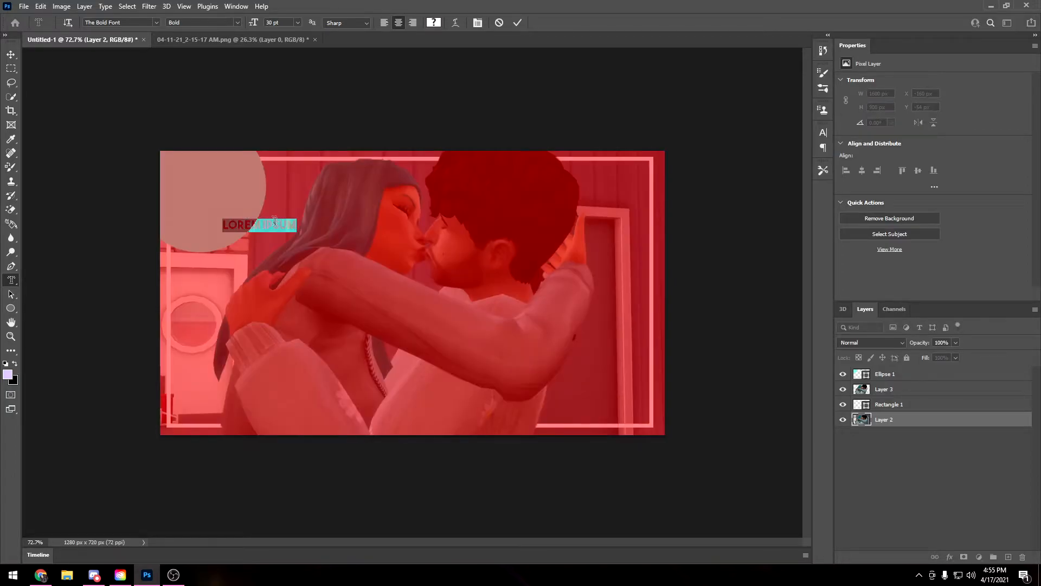
double_click(272, 224)
key("Left")
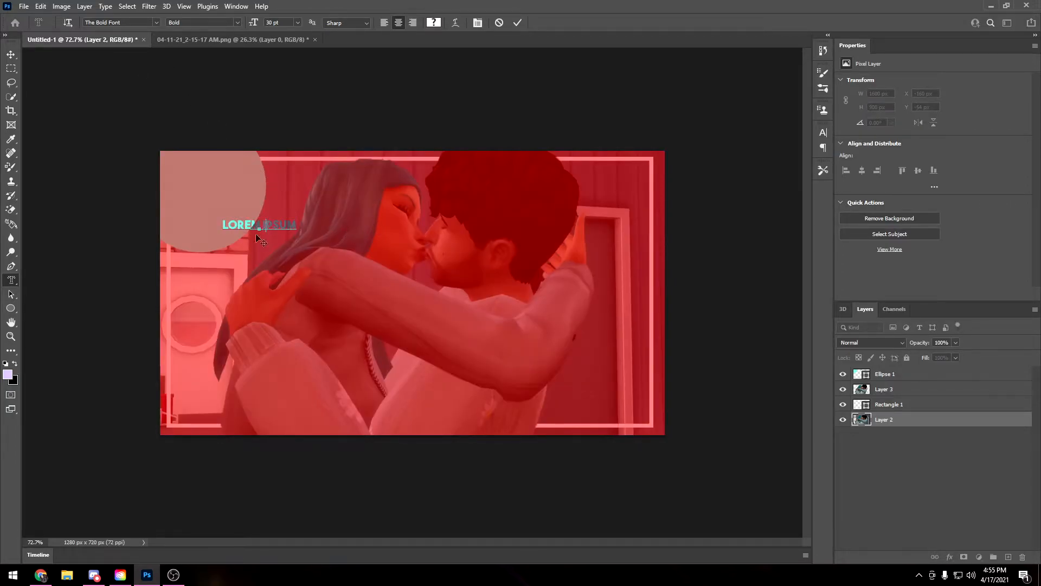
right_click(11, 281)
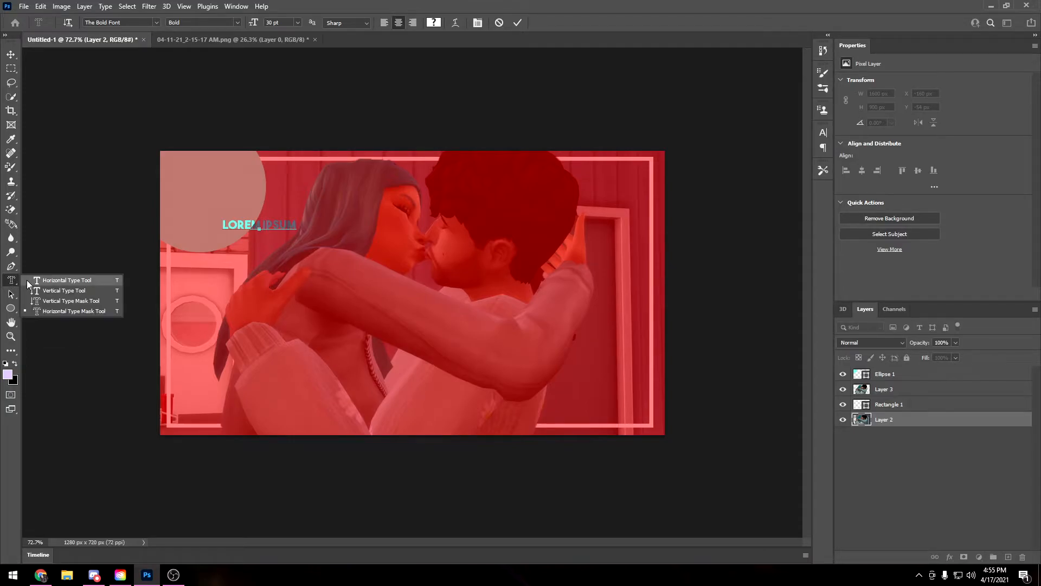
left_click(30, 8)
left_click(42, 7)
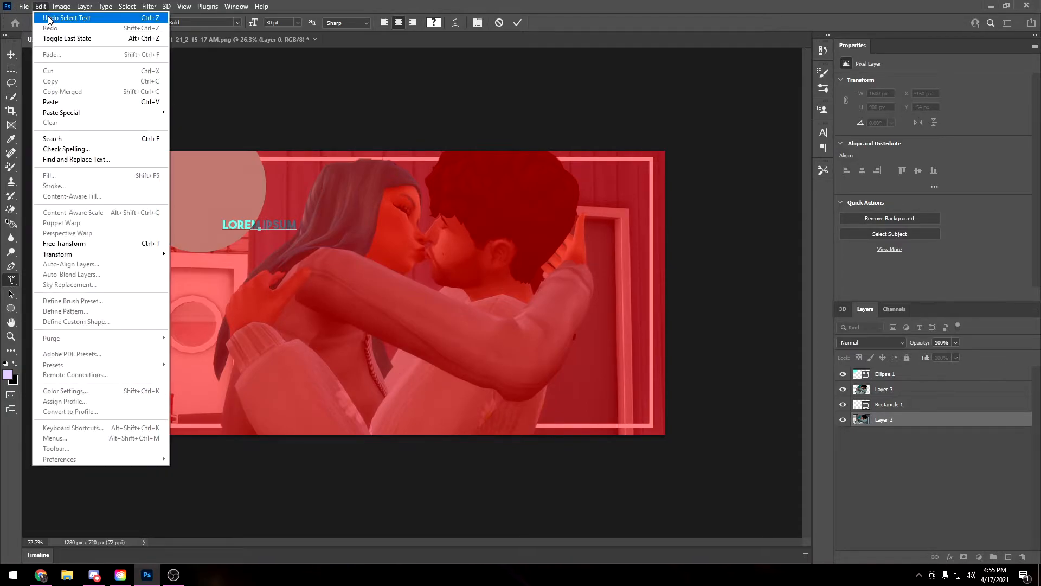
left_click(48, 18)
left_click(41, 7)
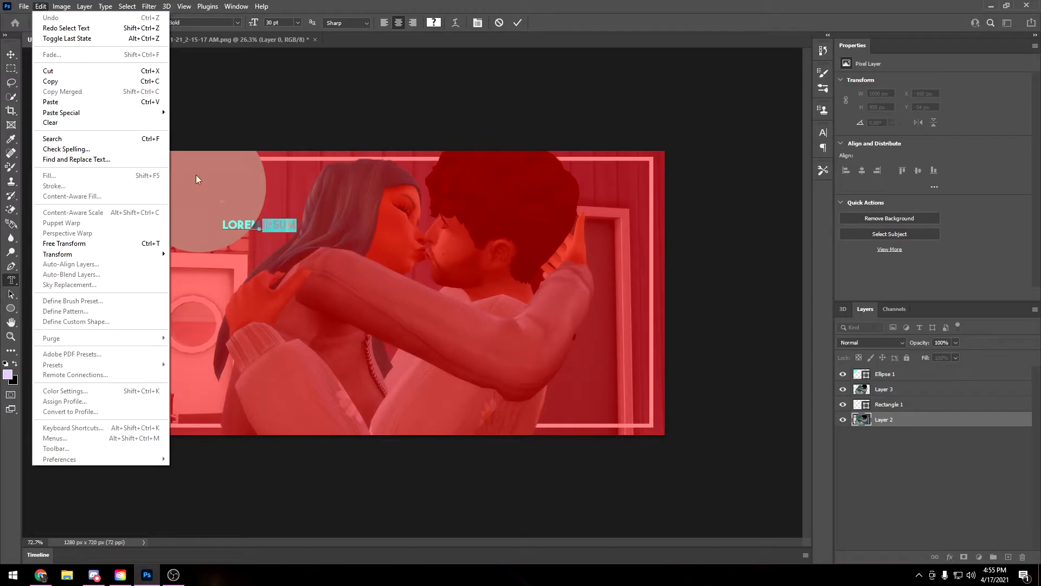
key("Escape")
key("Escape")
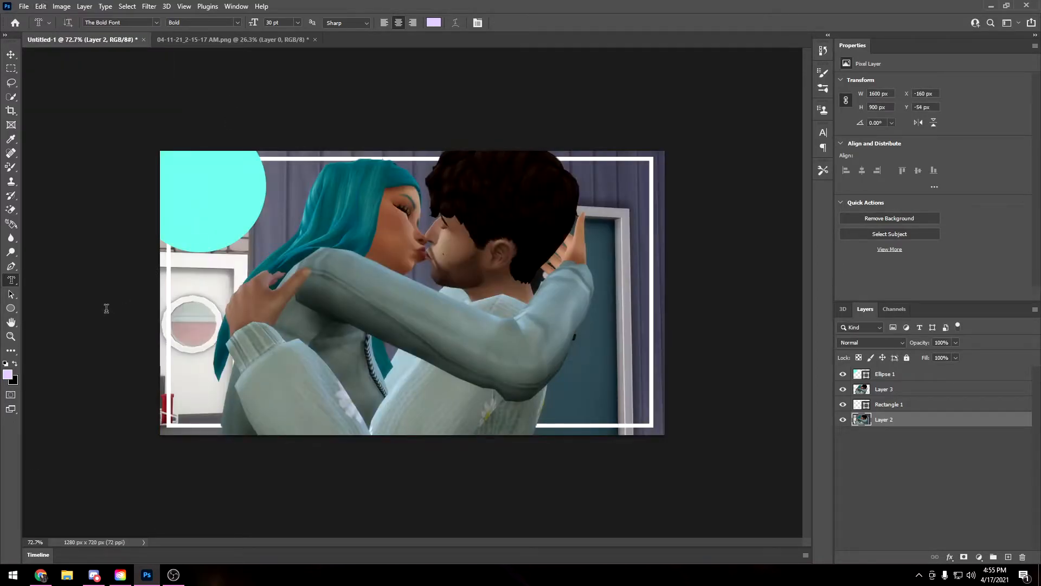
Add the horizontal text 4 beside the circle and colour it white.
right_click(12, 287)
left_click(45, 280)
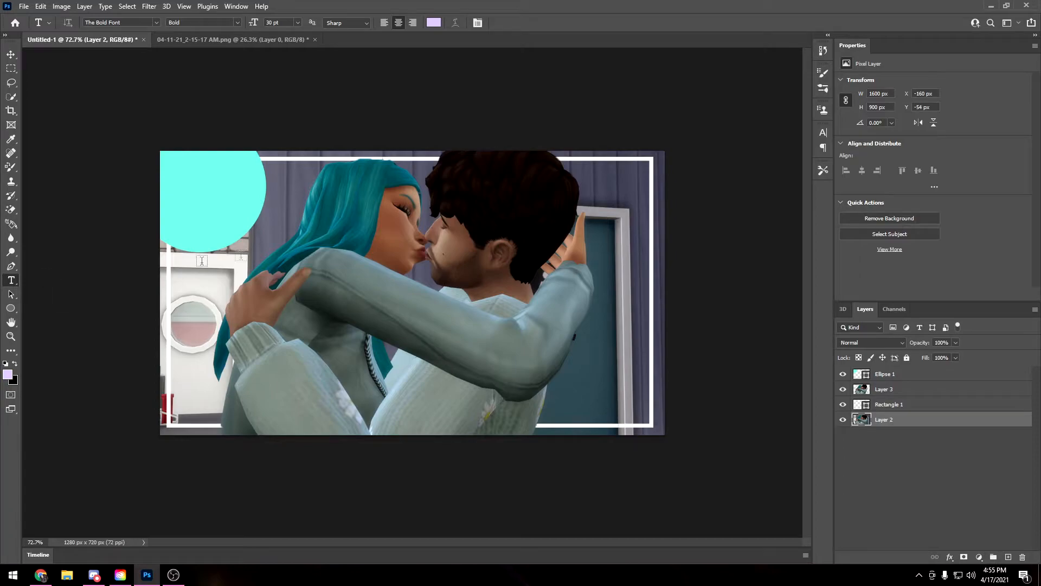
left_click(275, 226)
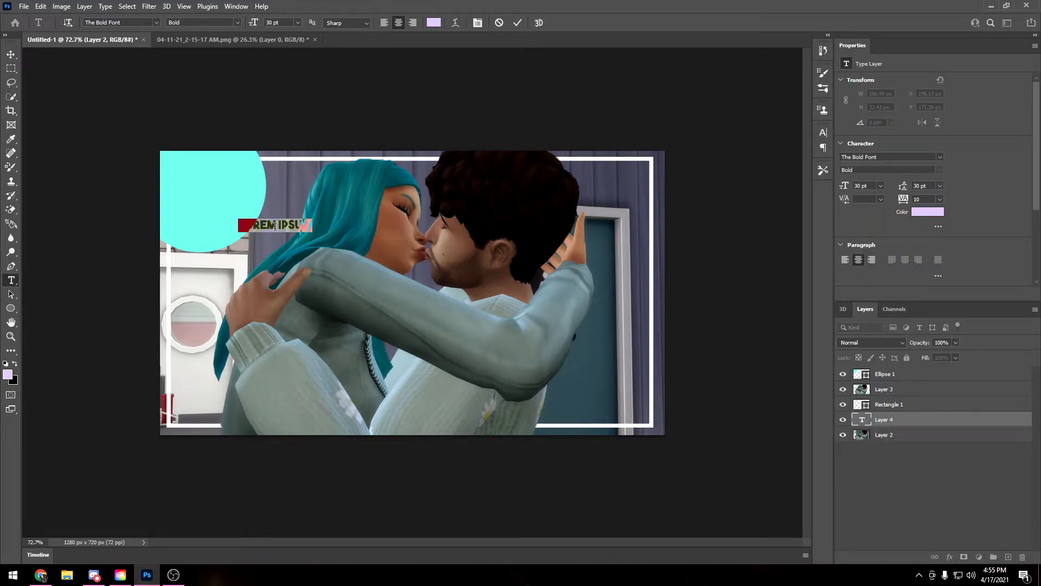
type("4")
left_click(934, 211)
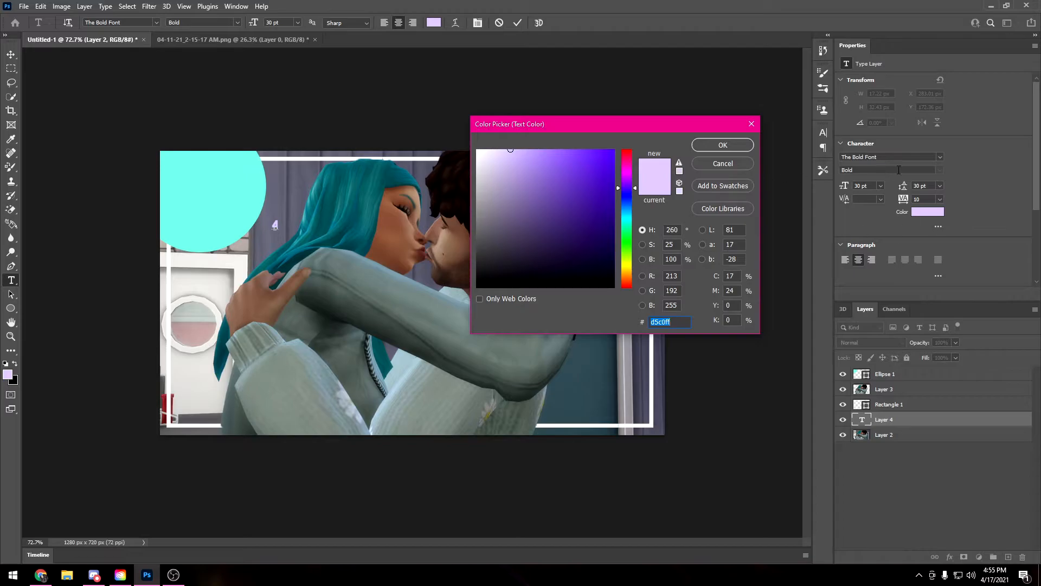
left_click(478, 150)
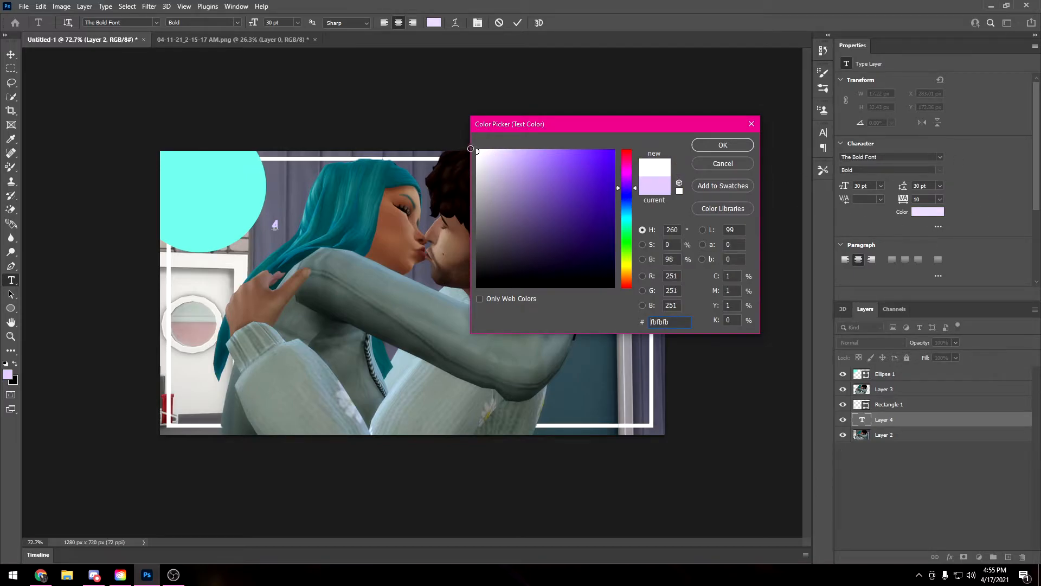
left_click(731, 144)
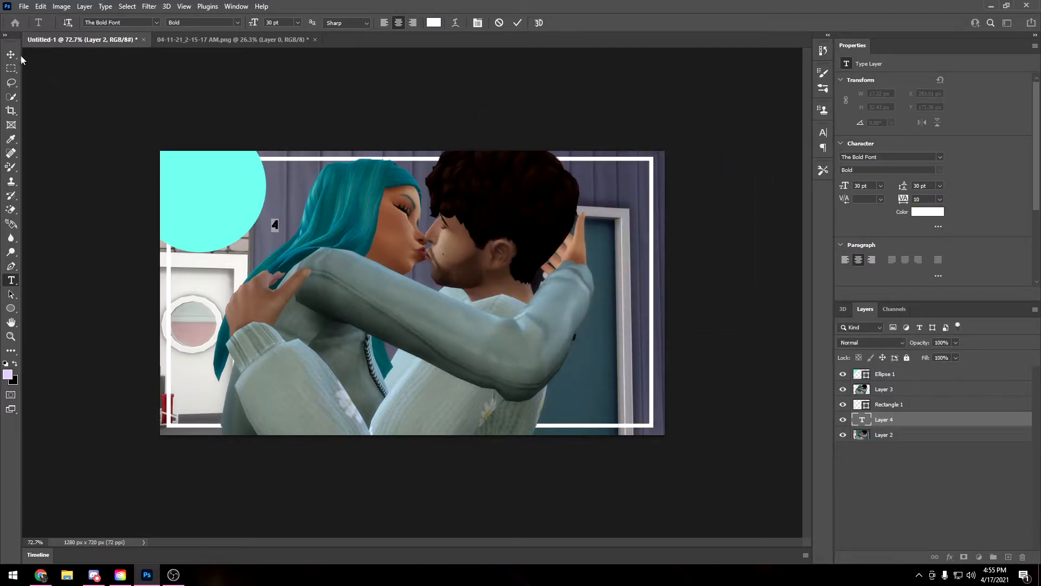
Move the 4 text layer above the circle layer and enlarge it to about 208 pt inside the turquoise circle.
left_click(12, 55)
left_click_drag(274, 227, 296, 207)
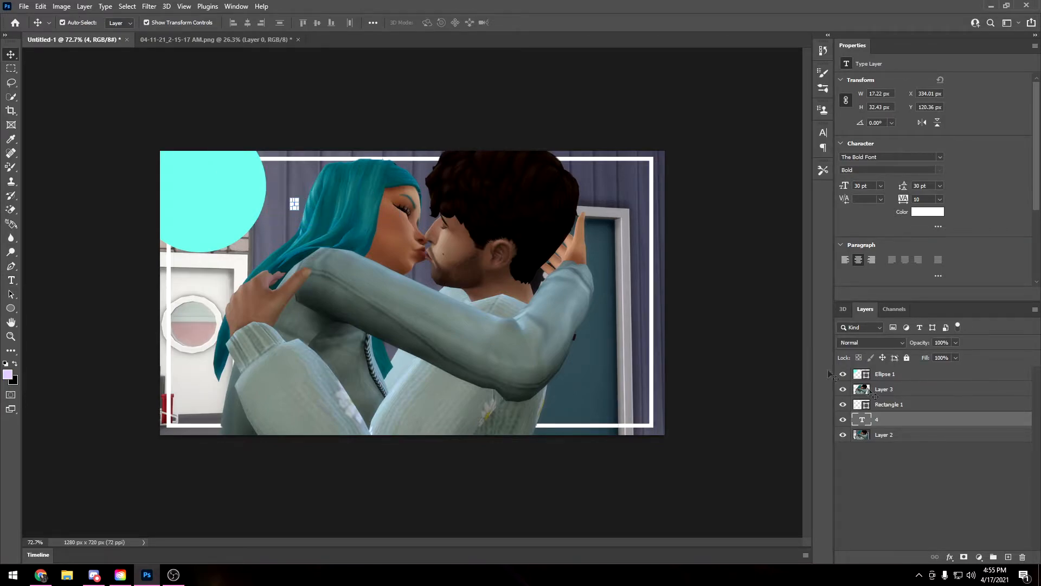
left_click_drag(900, 421, 855, 385)
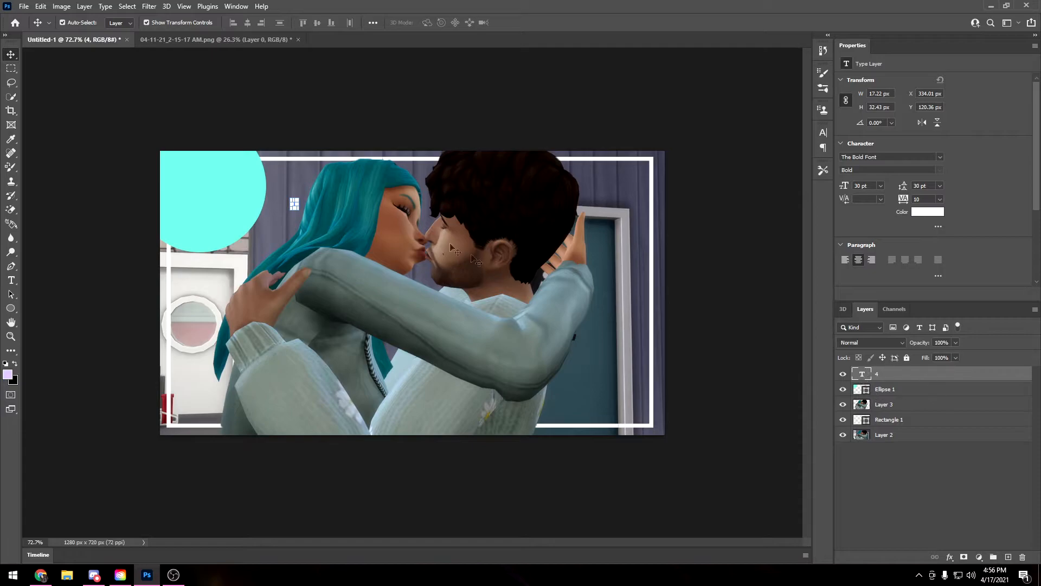
left_click_drag(295, 207, 295, 248)
left_click_drag(230, 247, 209, 218)
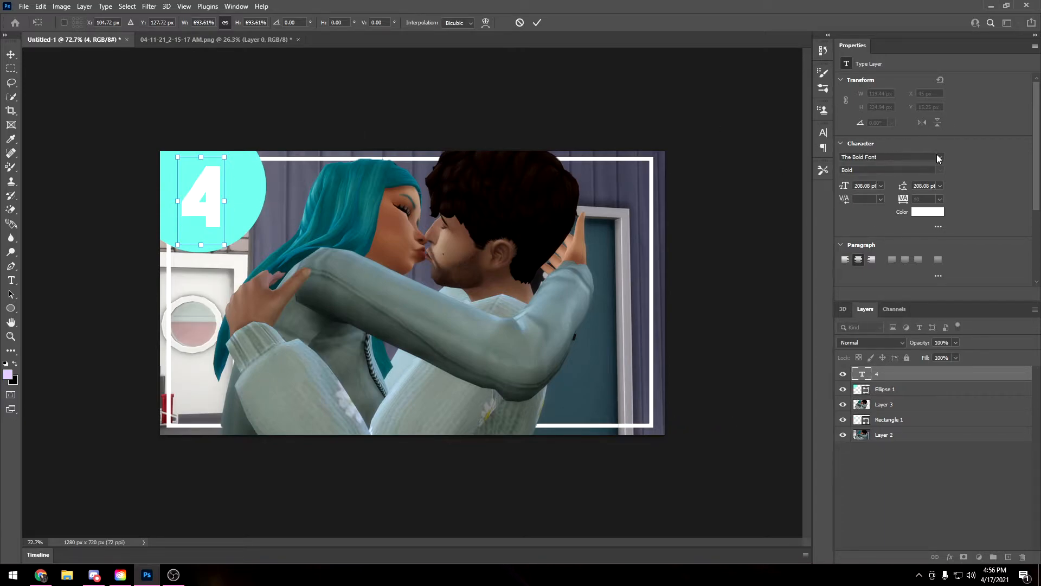
Try the COCOGOOSE font on the 4 inside the turquoise circle.
double_click(209, 210)
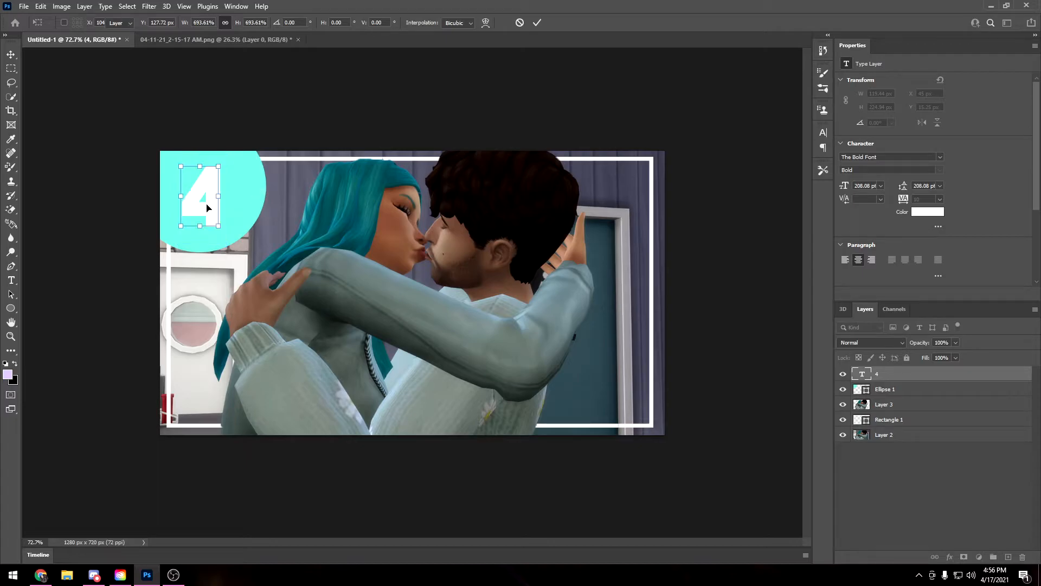
left_click(862, 157)
left_click(939, 157)
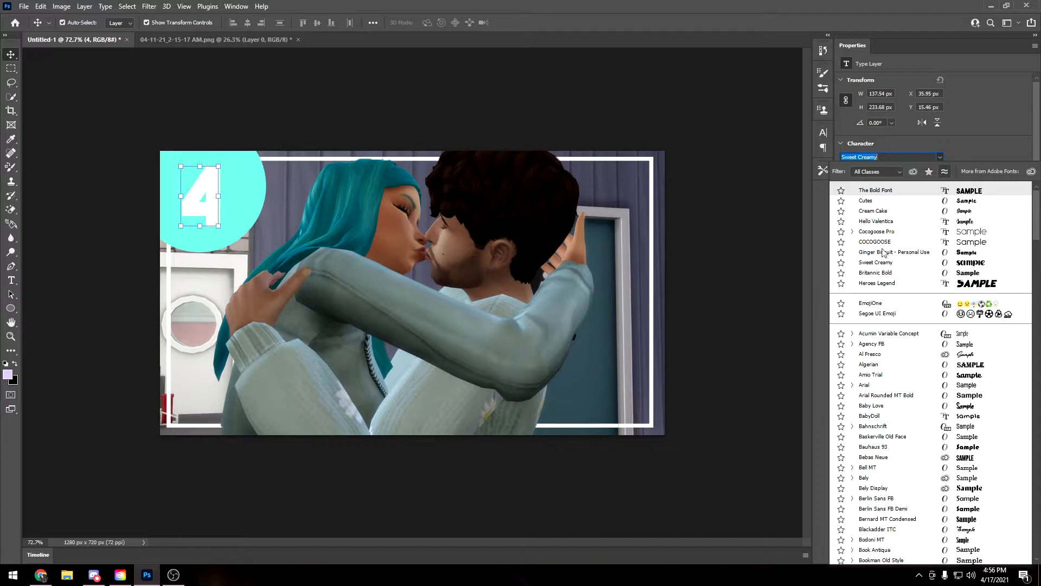
left_click(881, 242)
left_click(940, 157)
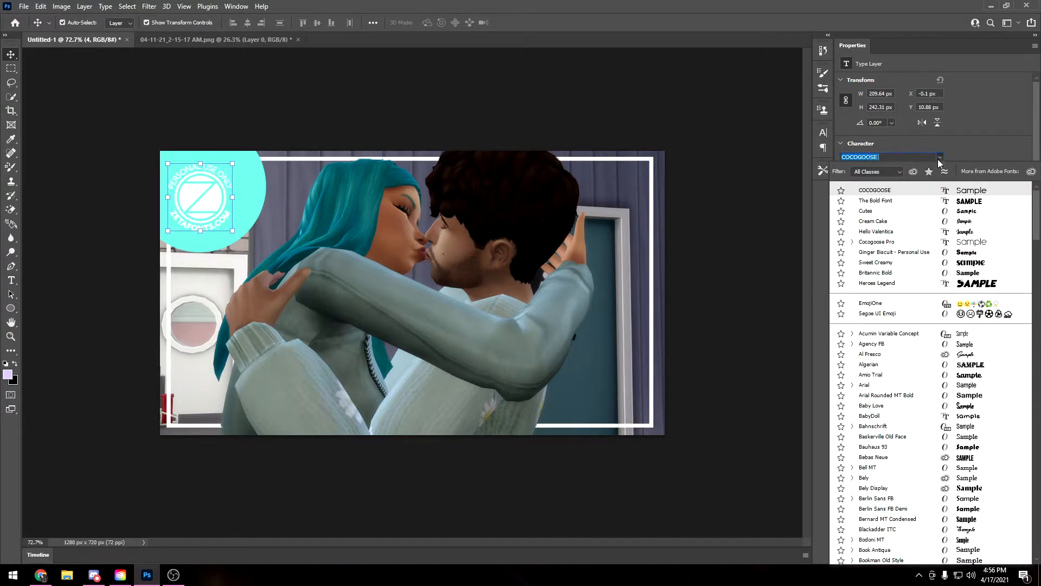
left_click(841, 212)
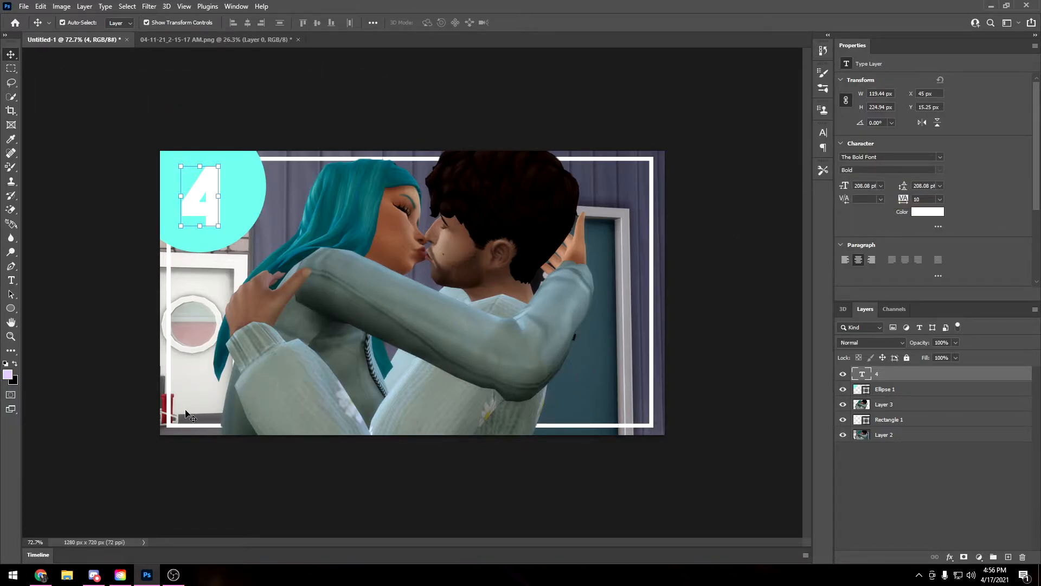
Switch to File Explorer, open the texts folder in Downloads and look through the downloaded font files.
left_click(69, 576)
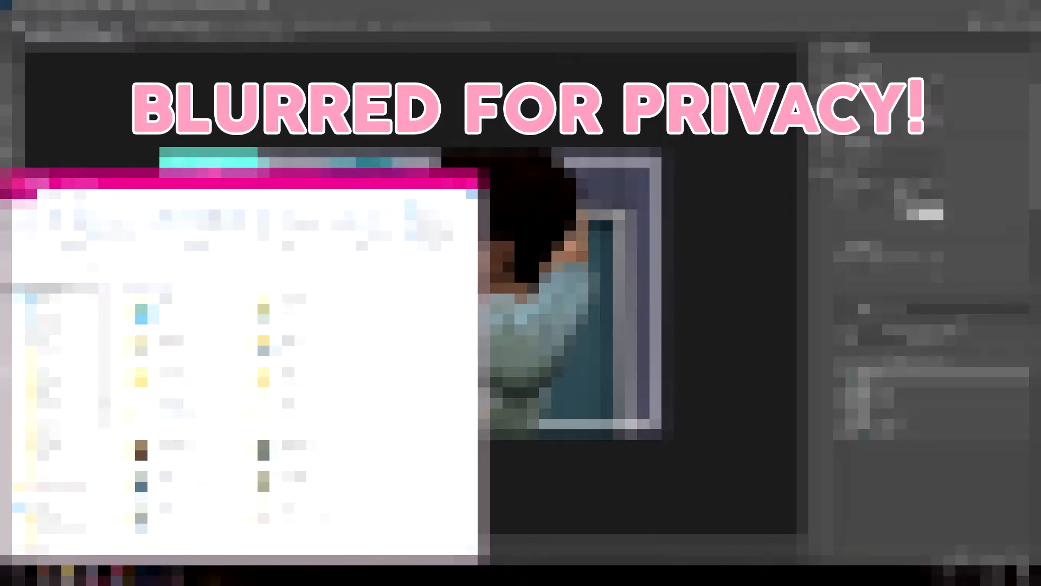
left_click(52, 318)
scroll(293, 391, "down", 5)
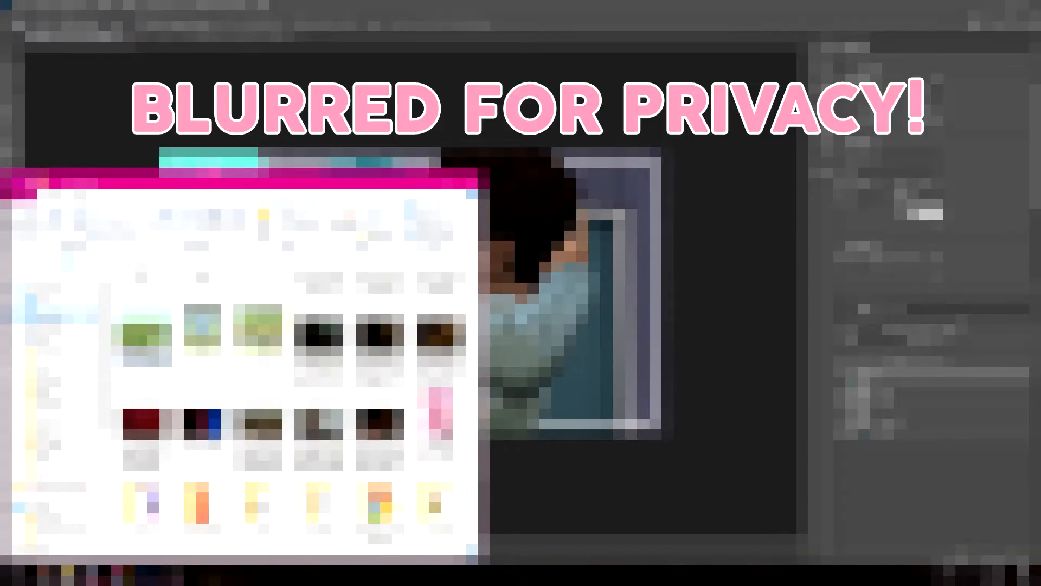
double_click(263, 503)
left_click_drag(258, 196, 447, 106)
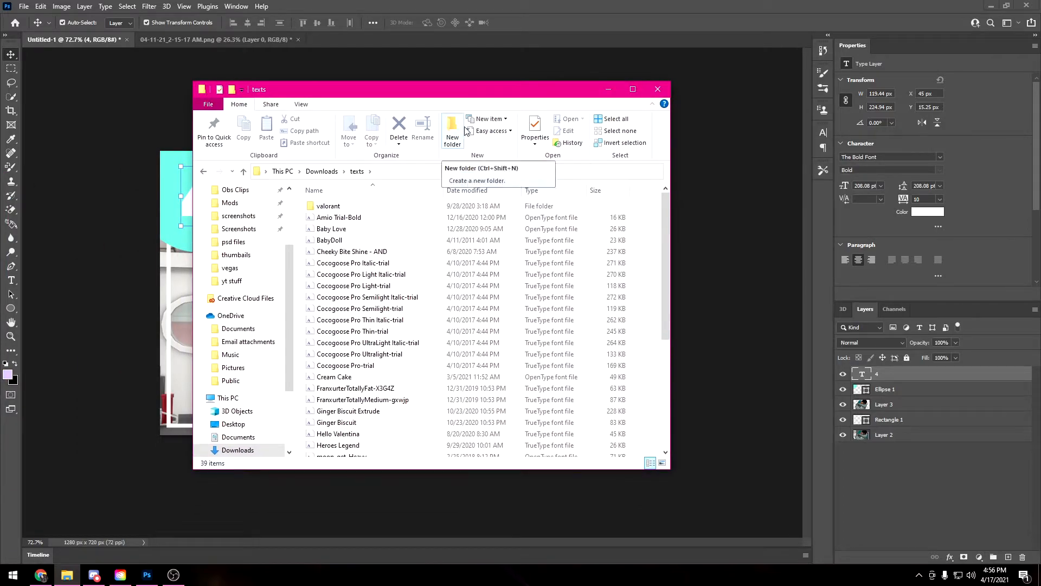
scroll(390, 325, "down", 6)
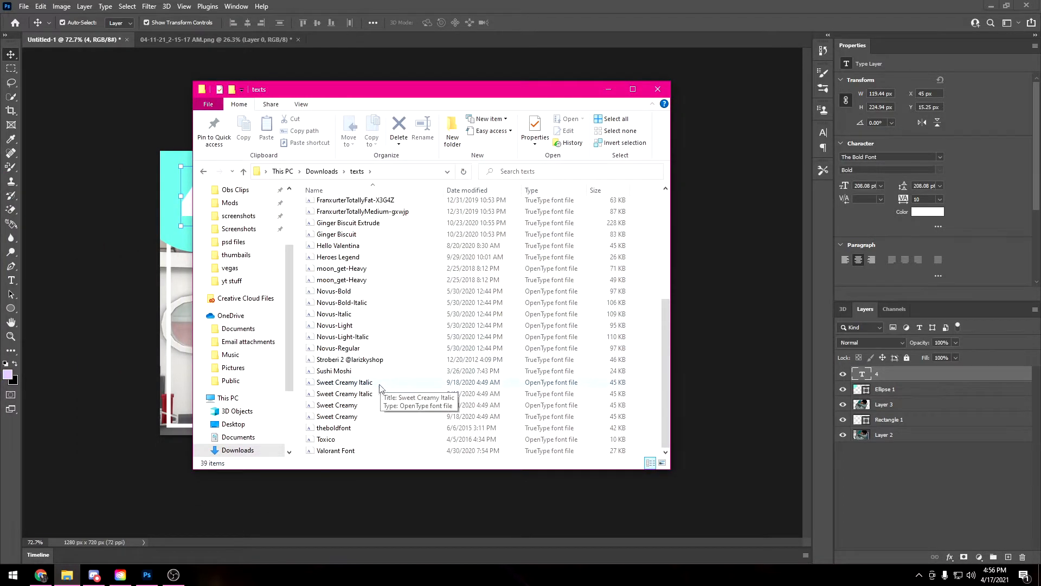
scroll(346, 411, "up", 3)
scroll(347, 401, "down", 3)
scroll(358, 352, "up", 1)
scroll(368, 311, "down", 1)
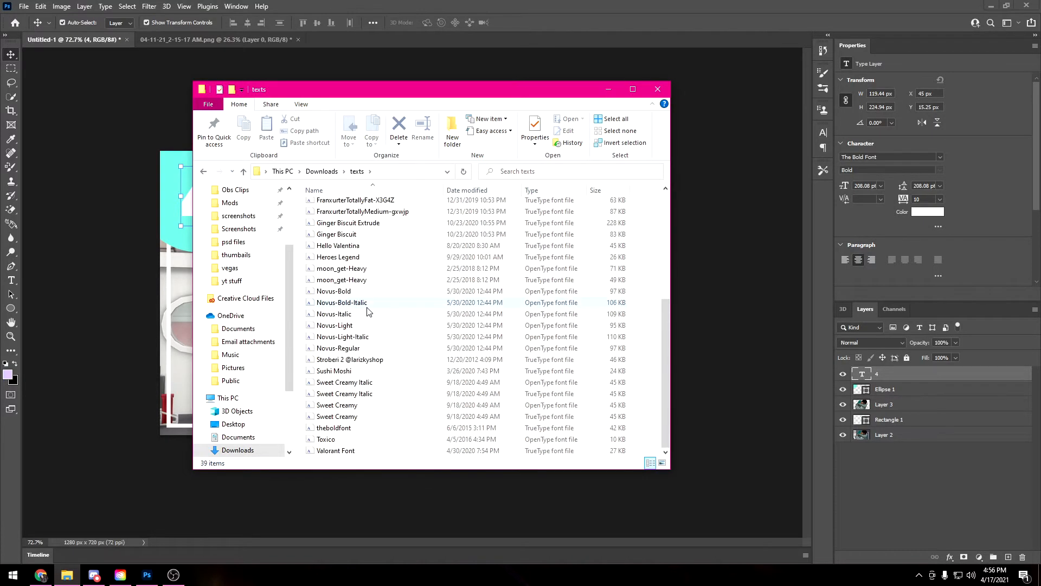
scroll(367, 311, "up", 4)
scroll(363, 320, "down", 4)
Check the file options for theboldfont, including Install, without choosing any, and minimise File Explorer.
right_click(336, 430)
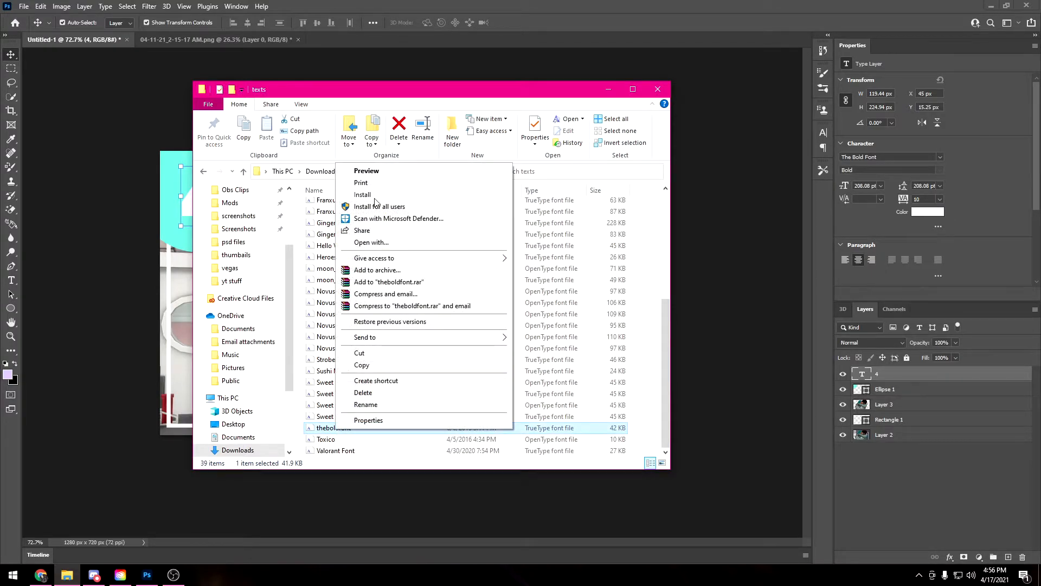
left_click(535, 80)
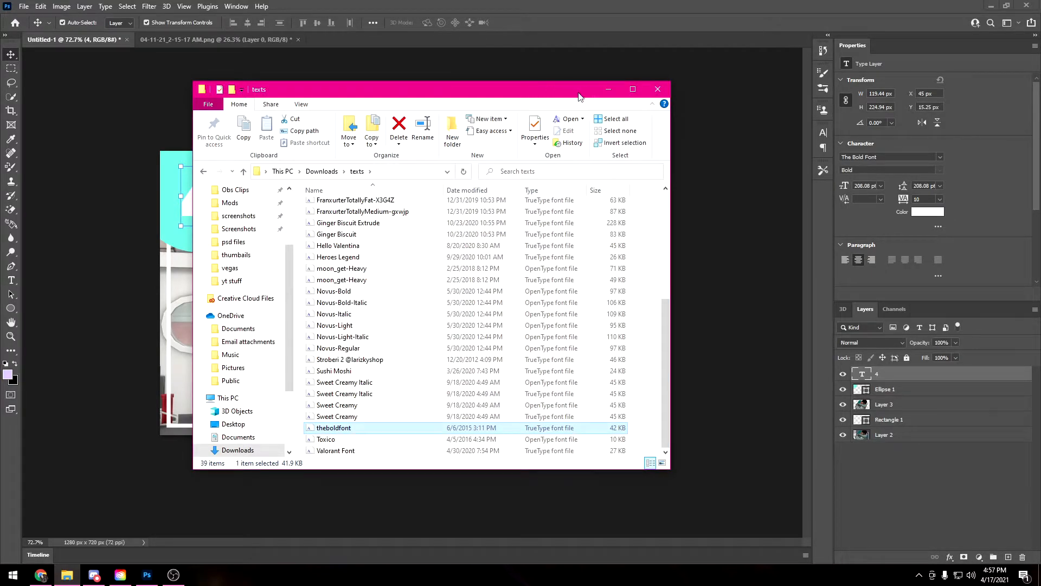
left_click(609, 89)
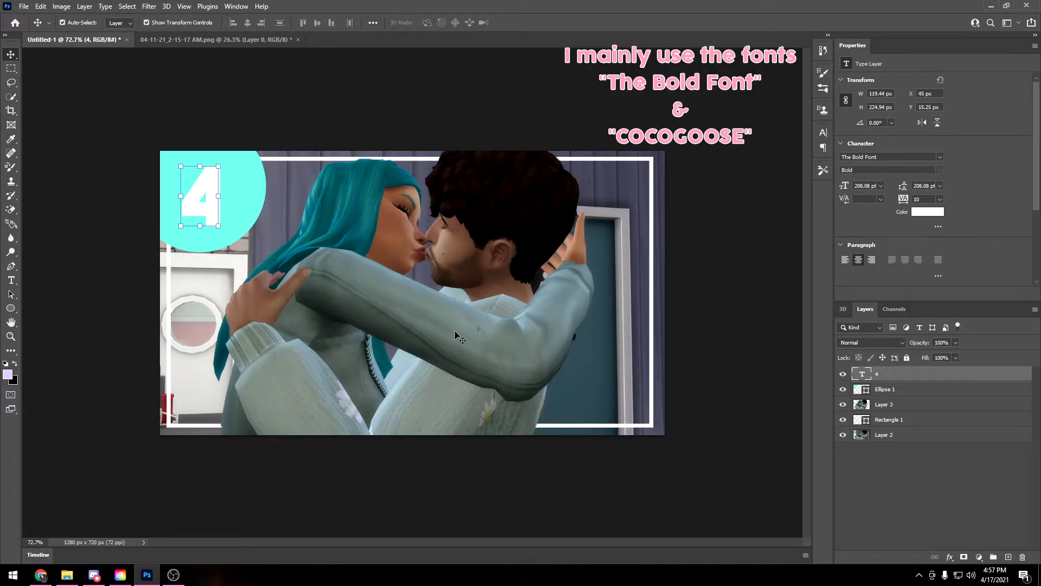
Add the two-line horizontal text NOT SO / BERRY at 30 pt in white over the lower middle of the image.
left_click(10, 280)
left_click(66, 279)
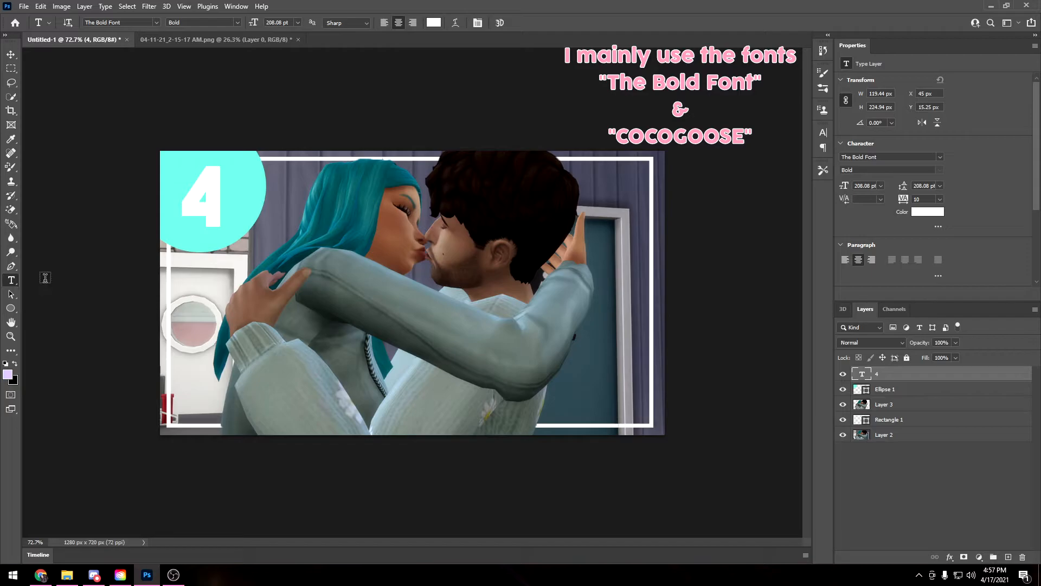
left_click(298, 338)
triple_click(302, 338)
type("NOT SO")
key("Return")
type("AWE")
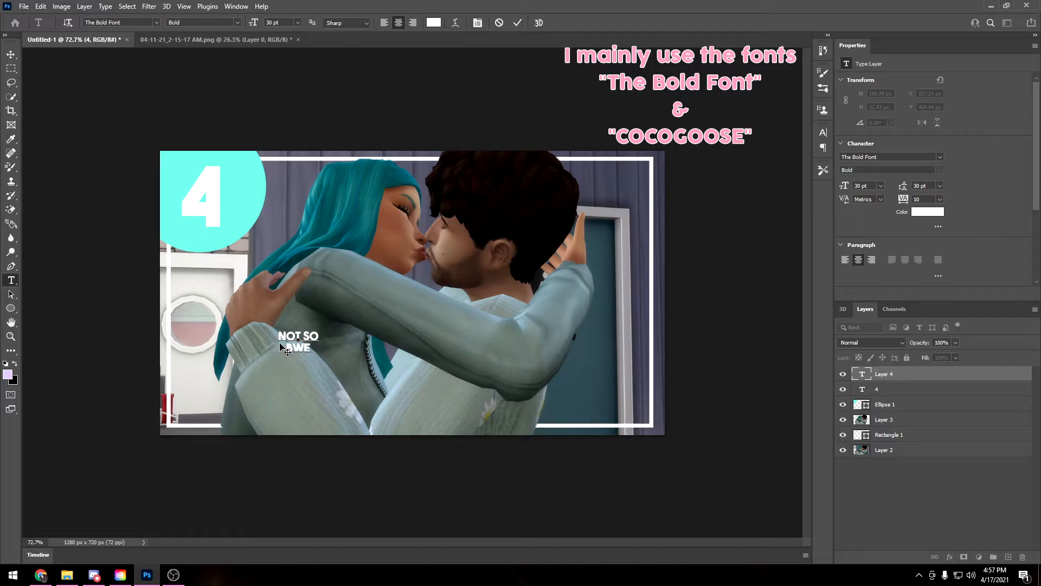
key("BackSpace")
key("BackSpace")
type("ERRY")
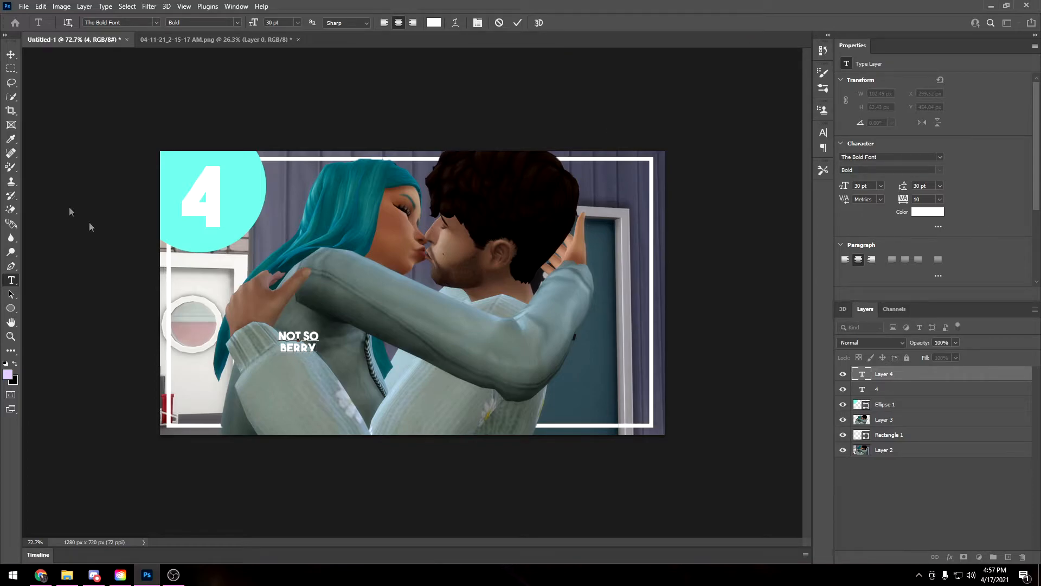
Enlarge the NOT SO BERRY text to about 134 pt and move it to the image's lower-right area.
left_click(11, 54)
left_click_drag(318, 351, 459, 440)
left_click_drag(401, 381, 567, 353)
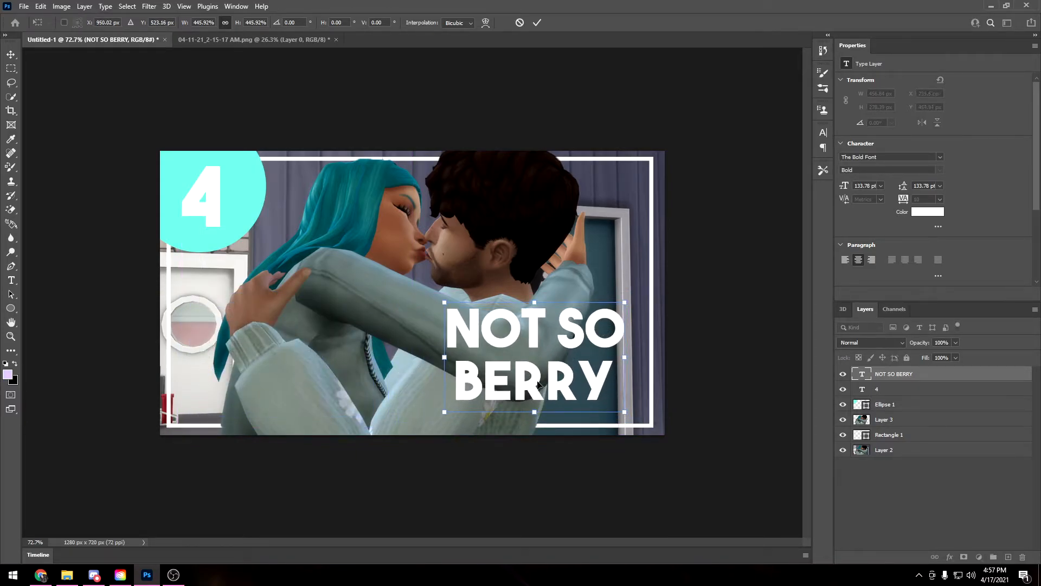
key("Return")
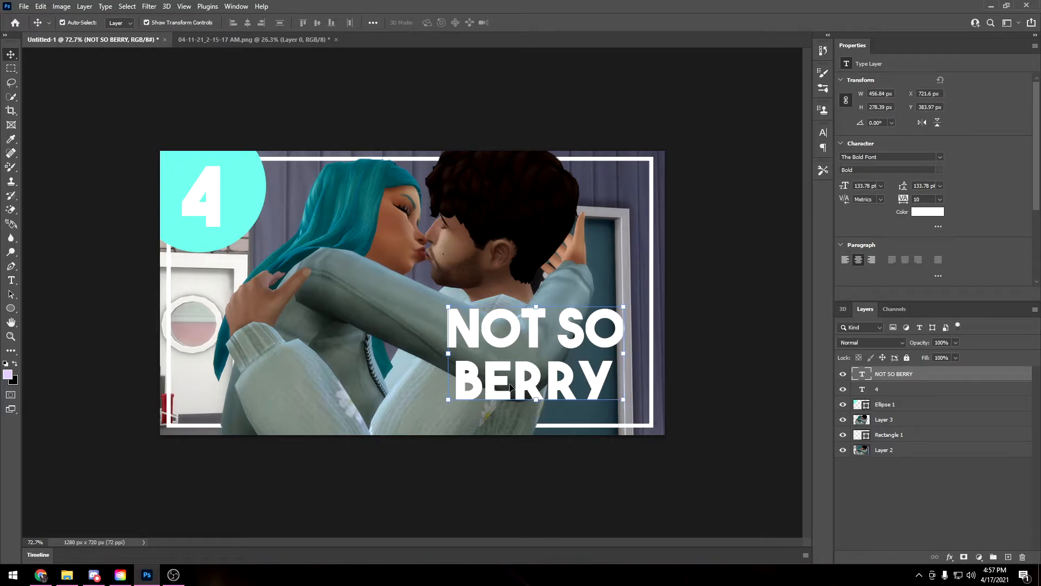
Colour the word BERRY turquoise (70f1e0) by sampling the number circle, and nudge the whole title slightly down and left.
double_click(518, 383)
double_click(518, 379)
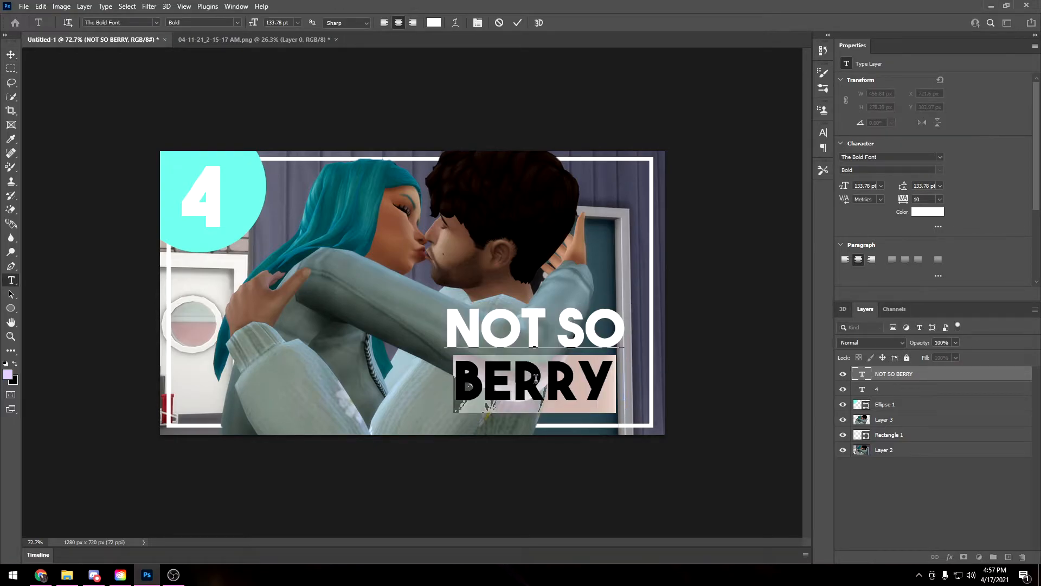
left_click(927, 211)
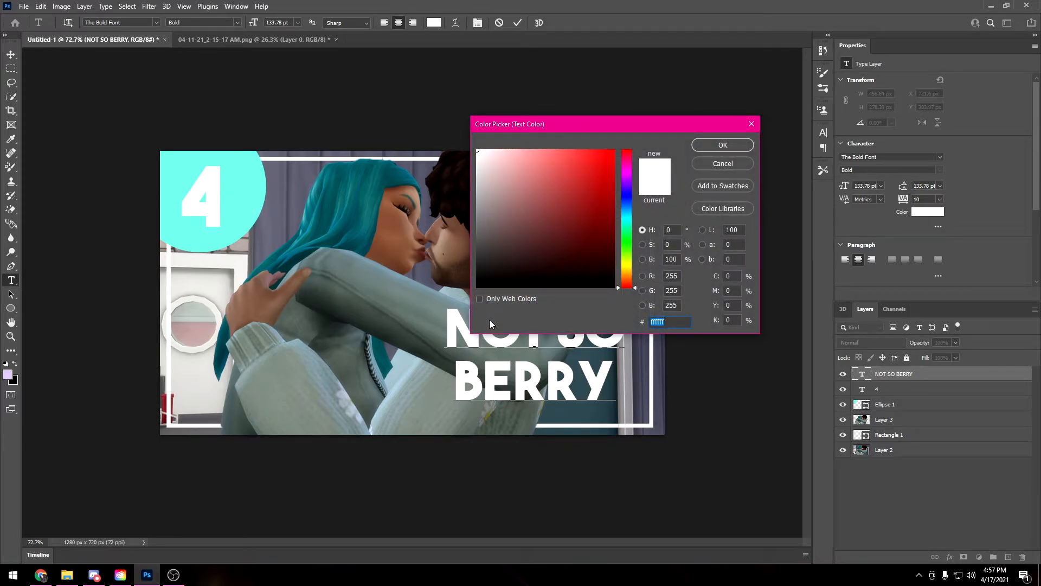
left_click(737, 162)
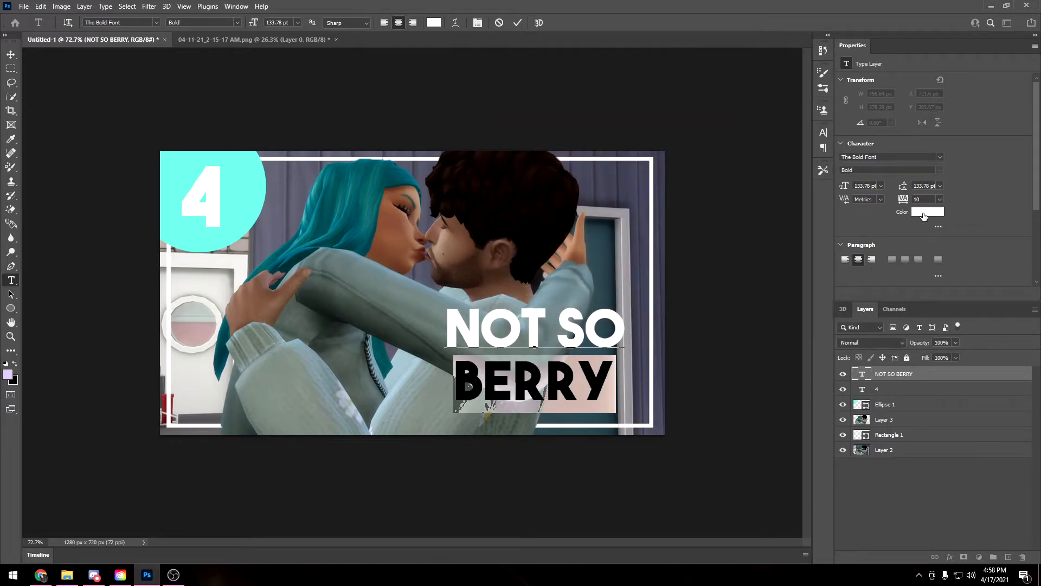
left_click(921, 212)
left_click(236, 191)
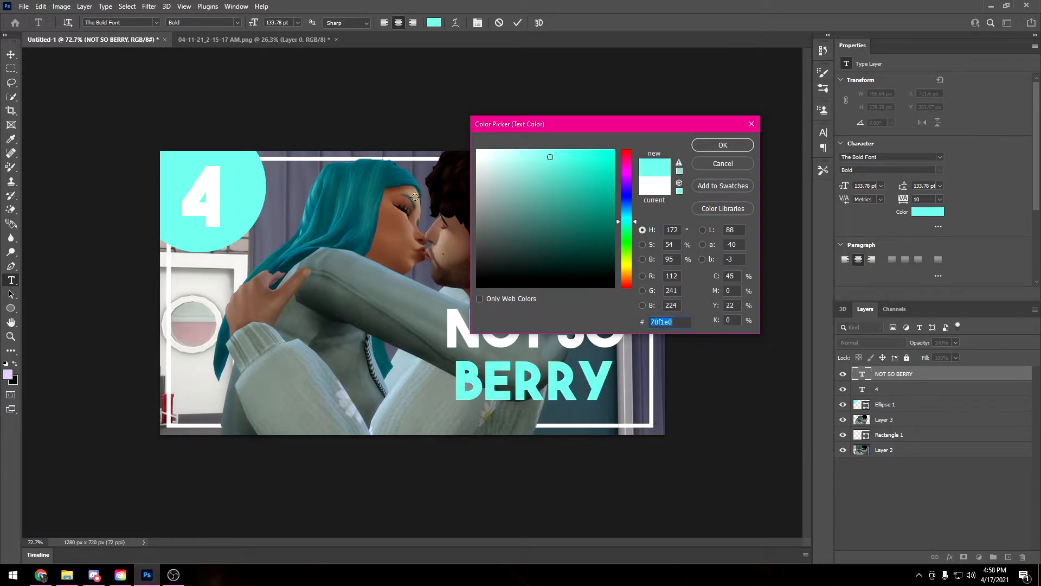
left_click(719, 145)
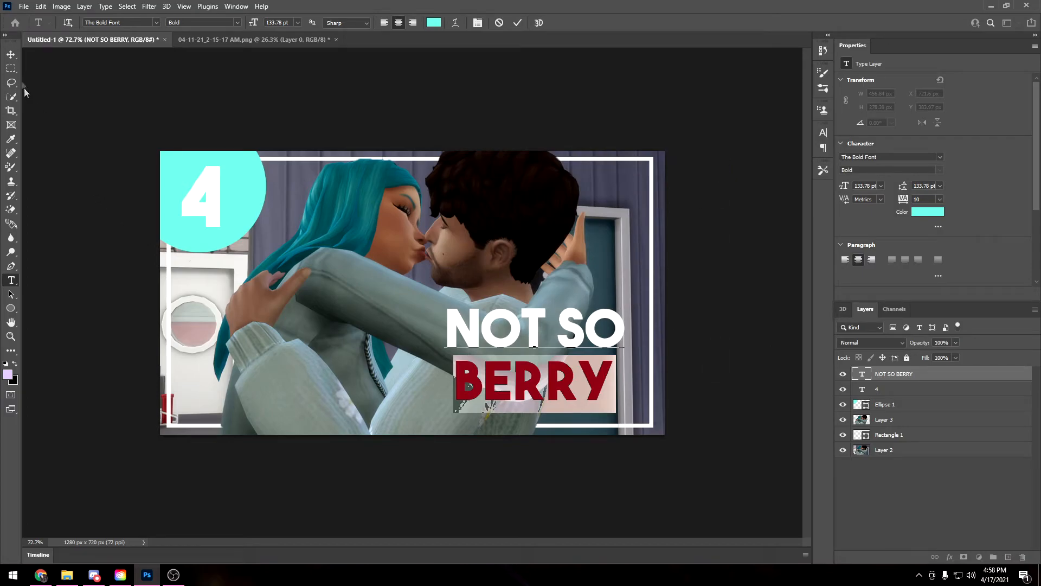
left_click(11, 54)
left_click_drag(552, 341, 547, 349)
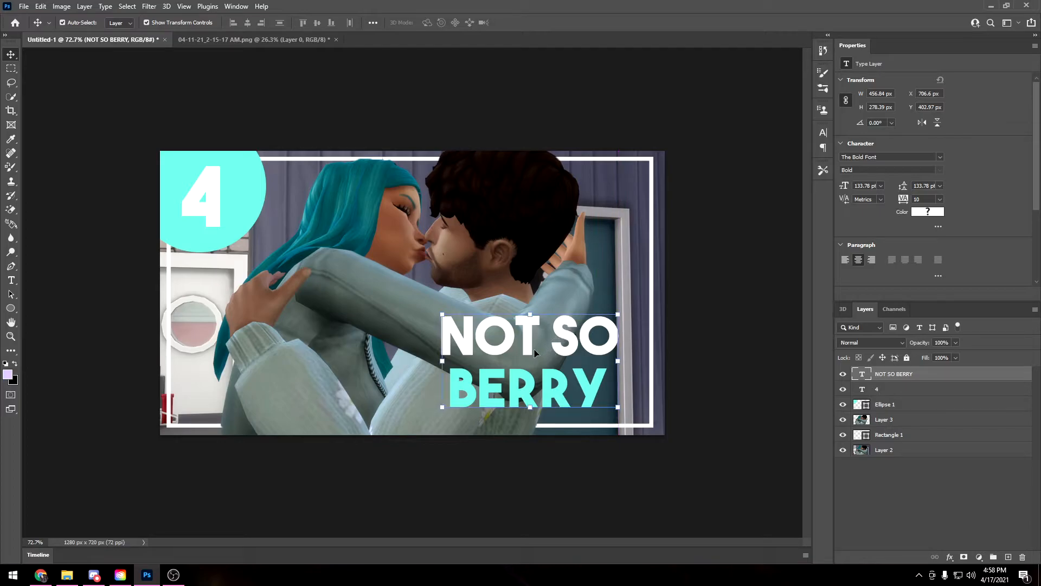
Start opening an image file and browse to the Sims 4 Icons folder in Downloads.
left_click(24, 7)
left_click(41, 6)
left_click(24, 6)
left_click(34, 28)
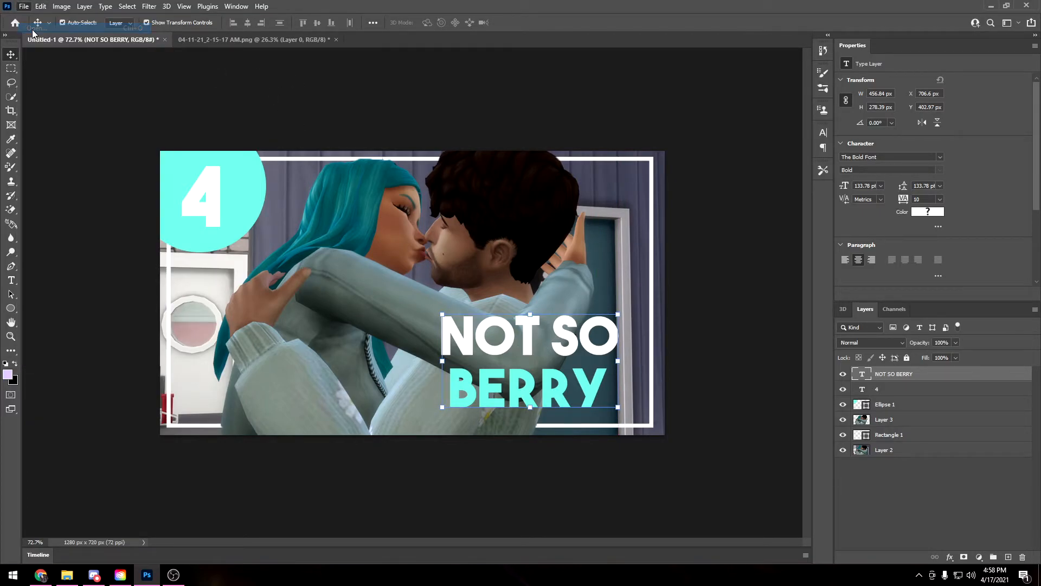
scroll(56, 83, "up", 3)
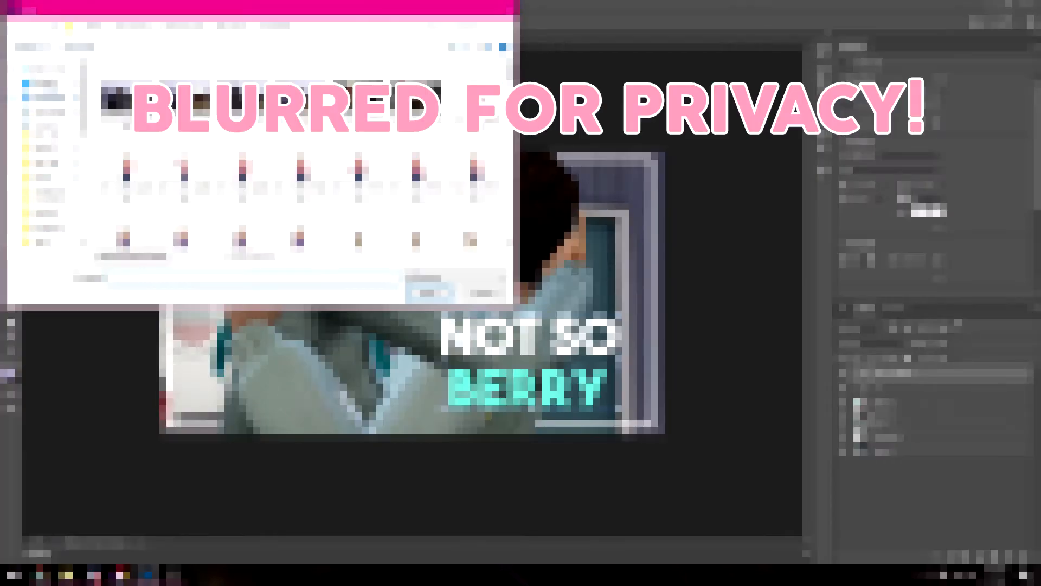
left_click(50, 97)
scroll(260, 162, "down", 3)
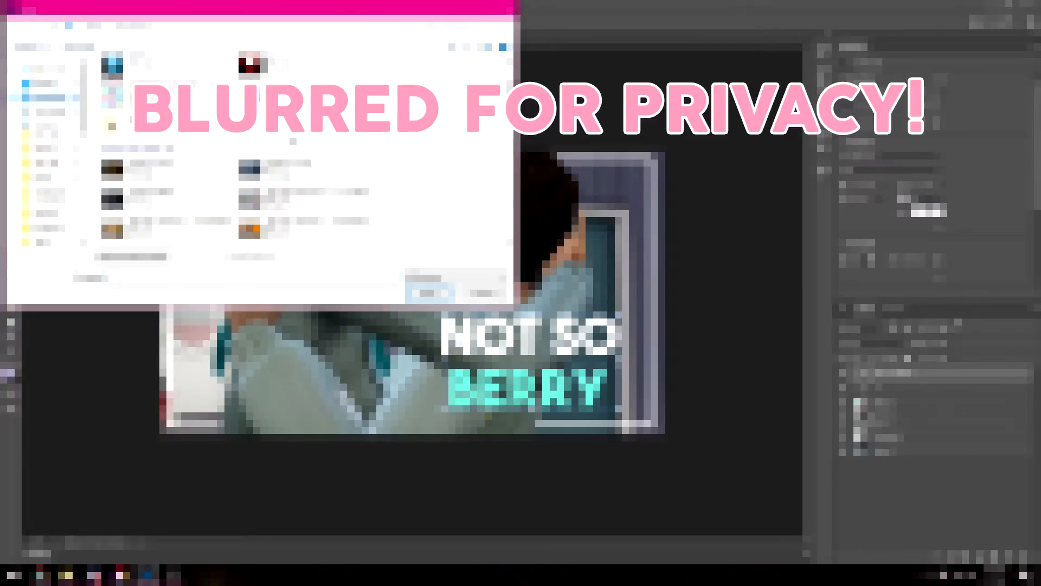
scroll(260, 163, "down", 3)
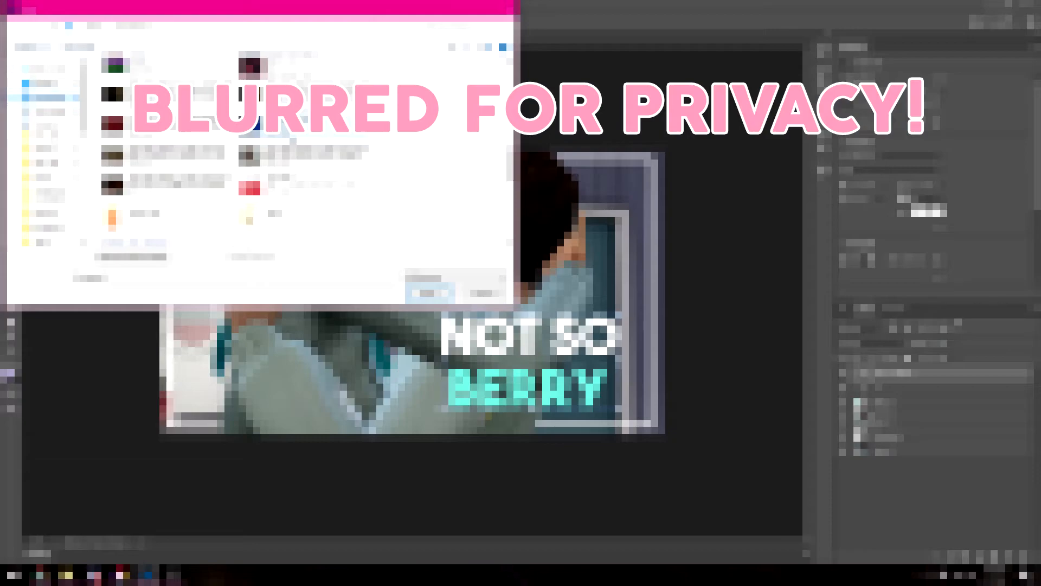
scroll(290, 135, "up", 3)
scroll(290, 144, "down", 3)
scroll(110, 87, "up", 3)
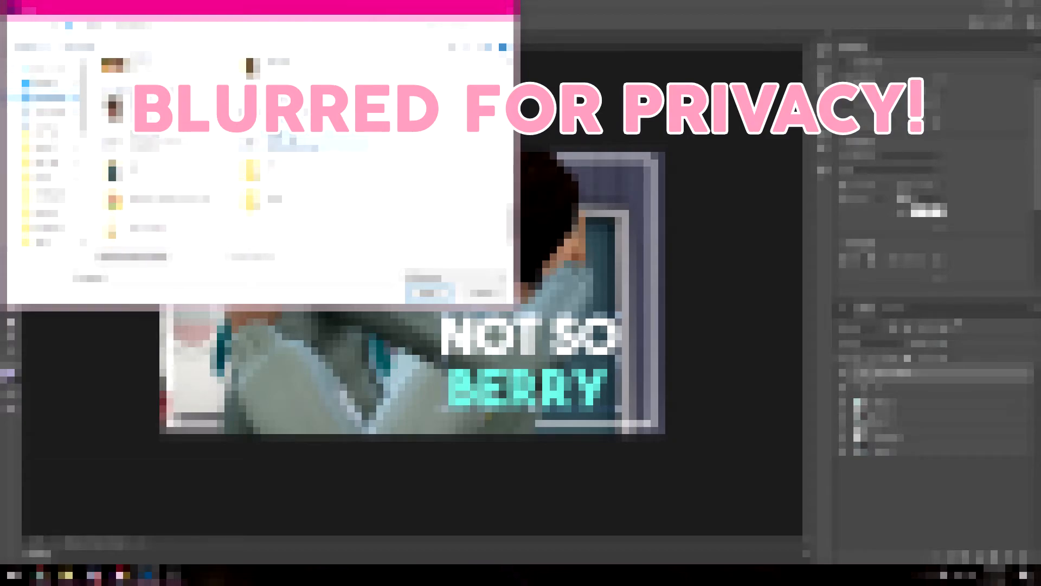
double_click(292, 141)
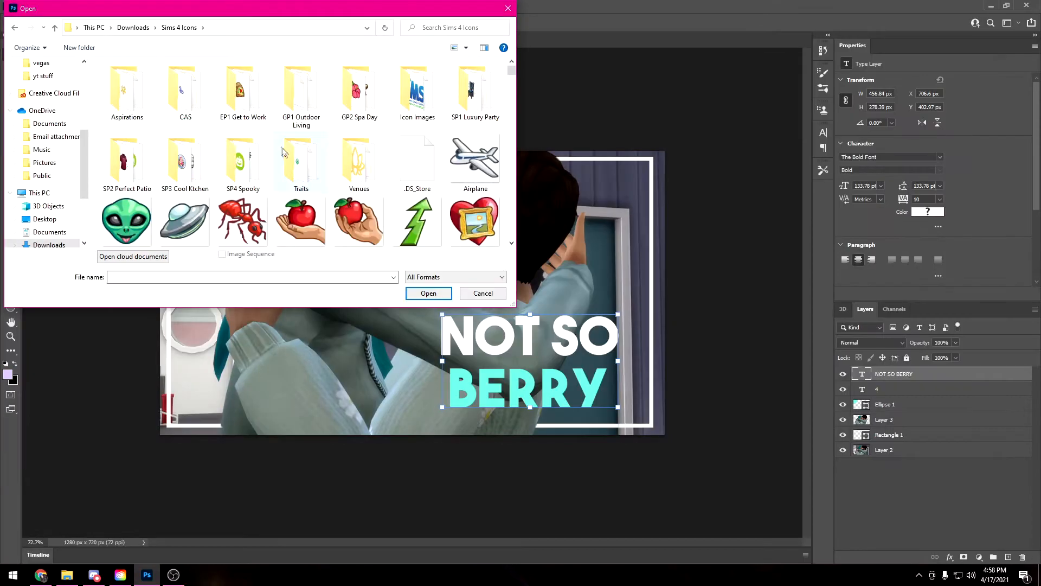
Look through the Sims 4 icons and open the Alien image.
scroll(254, 179, "down", 10)
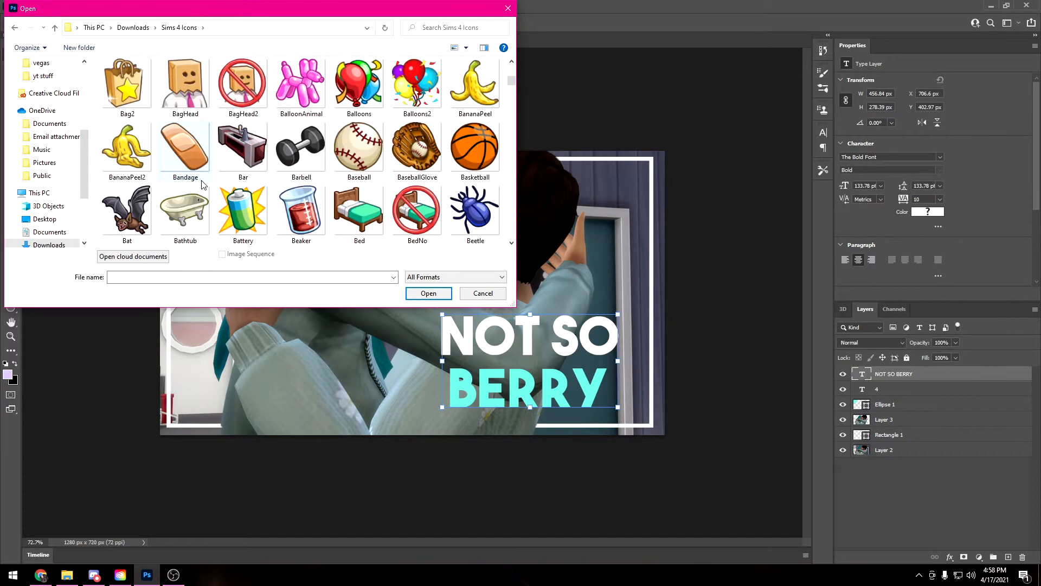
scroll(205, 188, "up", 8)
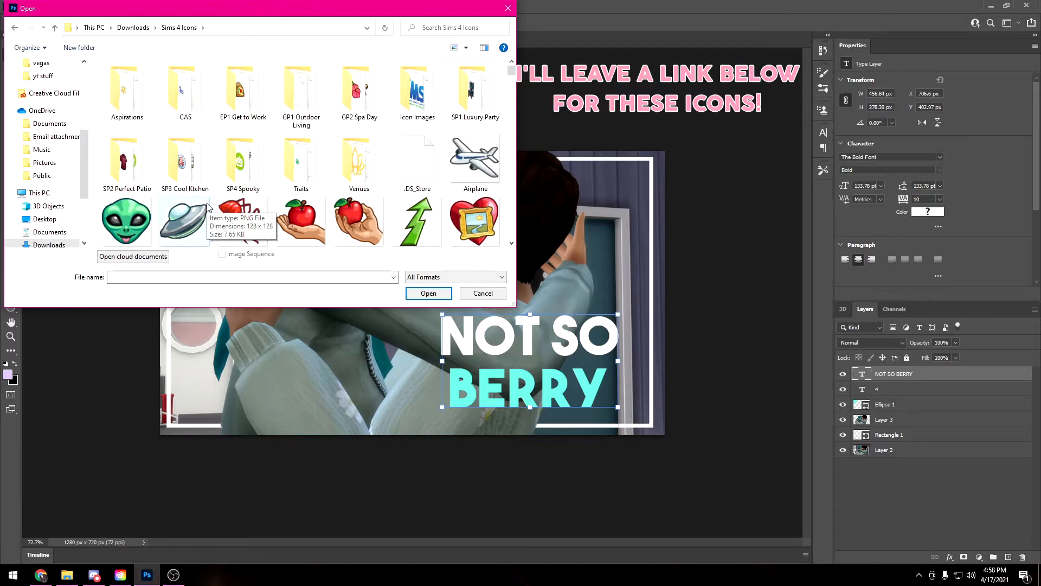
double_click(115, 211)
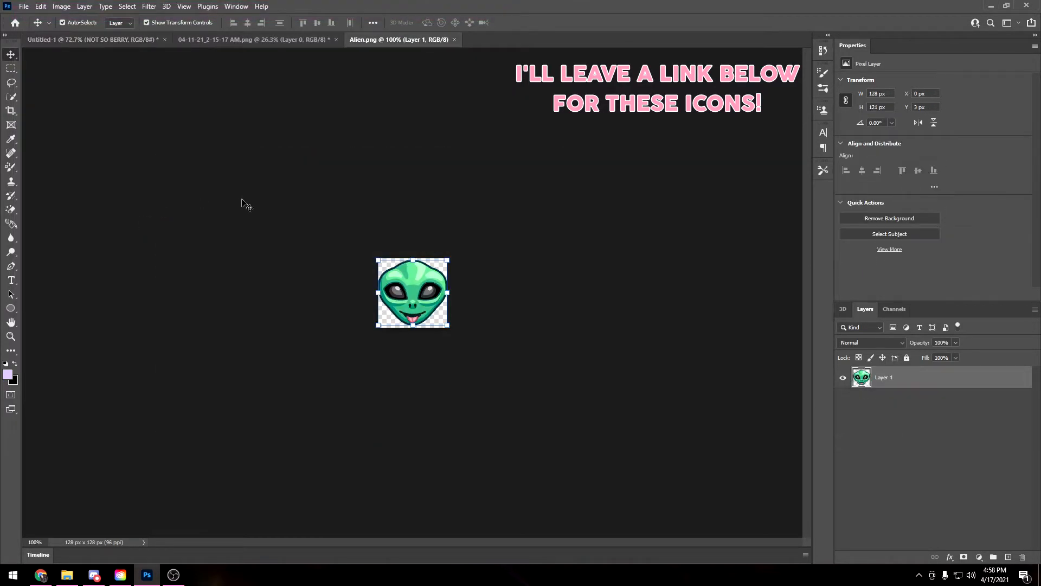
Copy the alien head into the Untitled-1 thumbnail above SO and move its layer below the NOT SO BERRY text layer.
left_click_drag(432, 278, 96, 42)
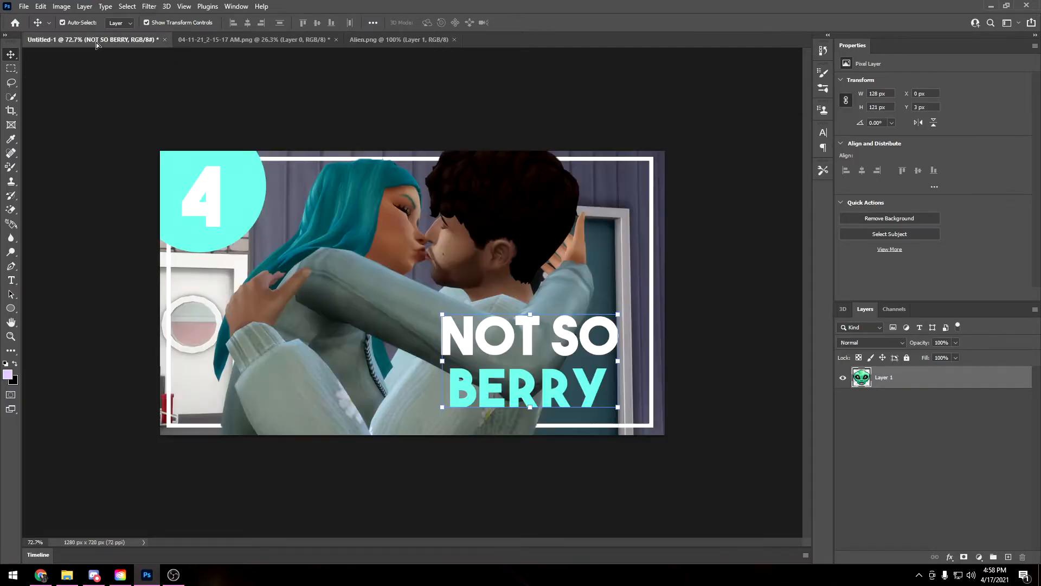
left_click_drag(591, 290, 600, 295)
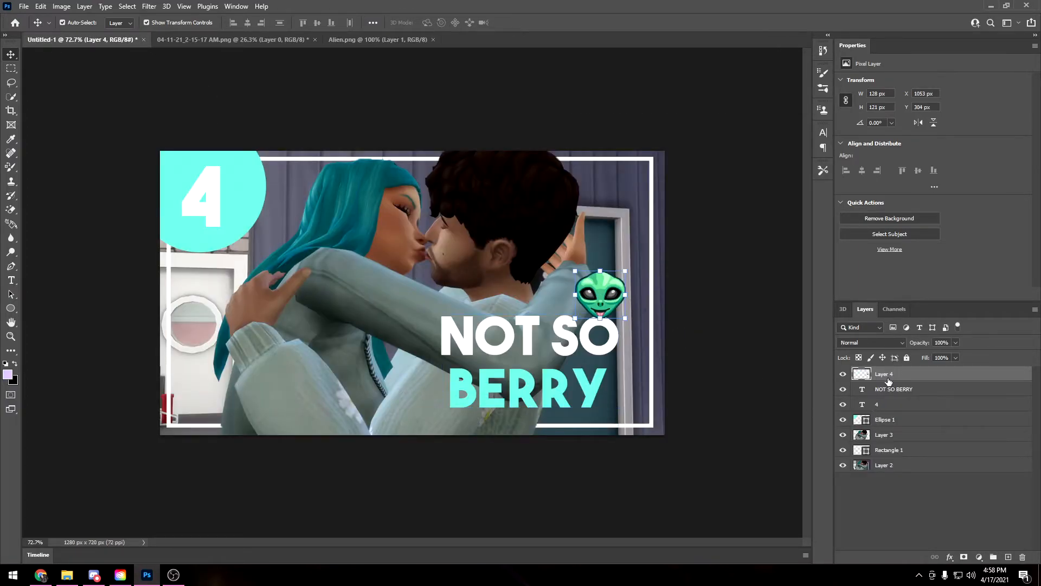
left_click_drag(888, 376, 892, 400)
Shrink the alien head to about 89%, tilt it about 10° clockwise, and tuck it partly behind the O of SO.
left_click_drag(613, 295, 641, 343)
left_click_drag(623, 317, 633, 332)
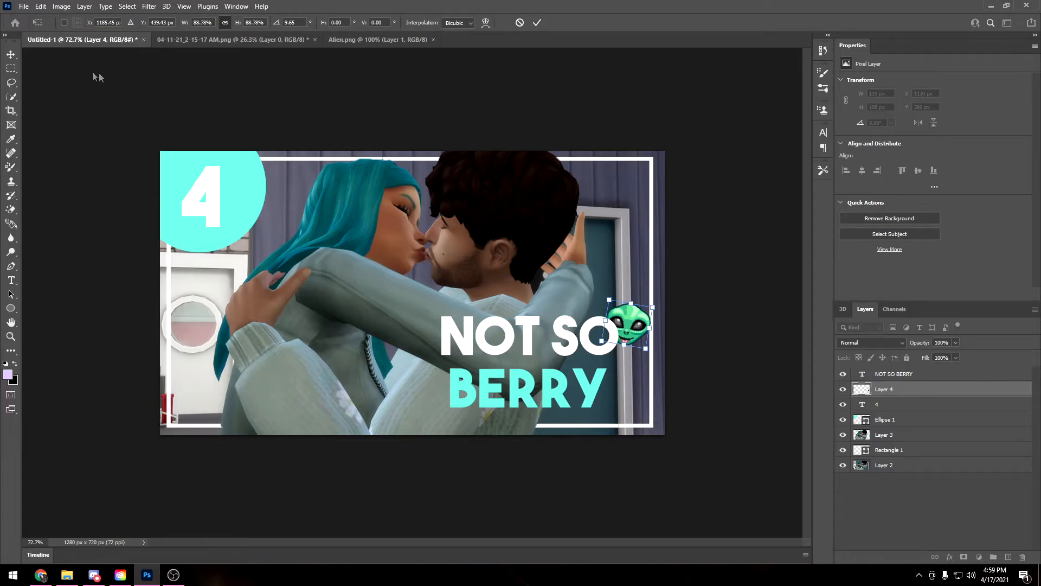
left_click(12, 55)
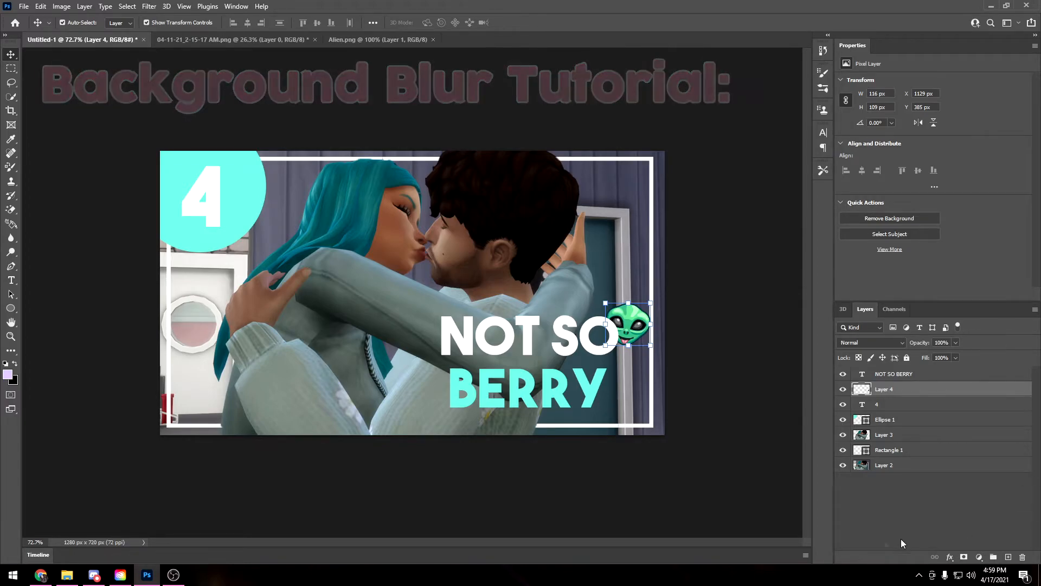
Apply a Box Blur with a radius of 4 pixels to the Layer 2 background image.
left_click(892, 470)
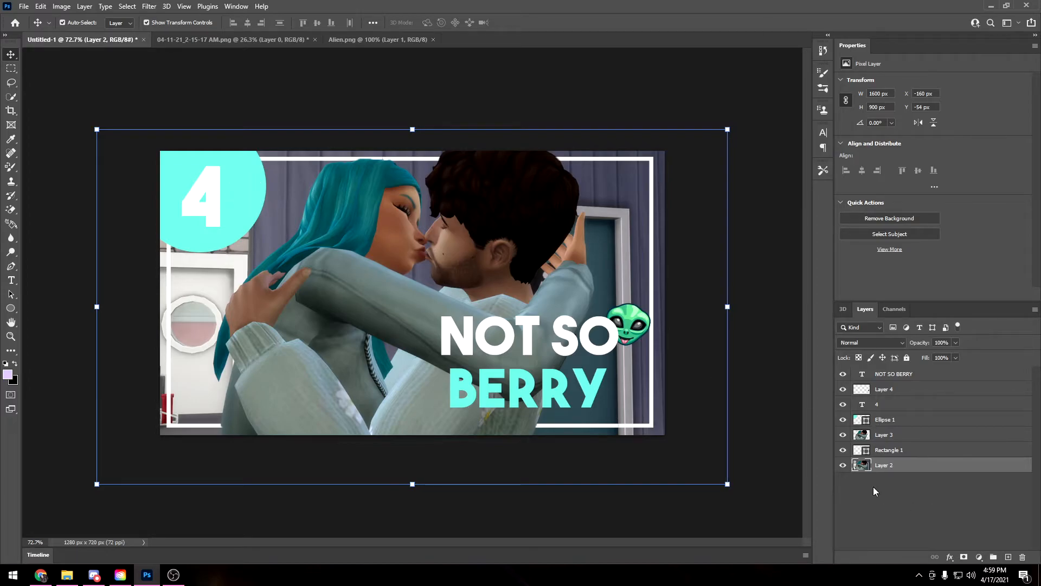
left_click(150, 6)
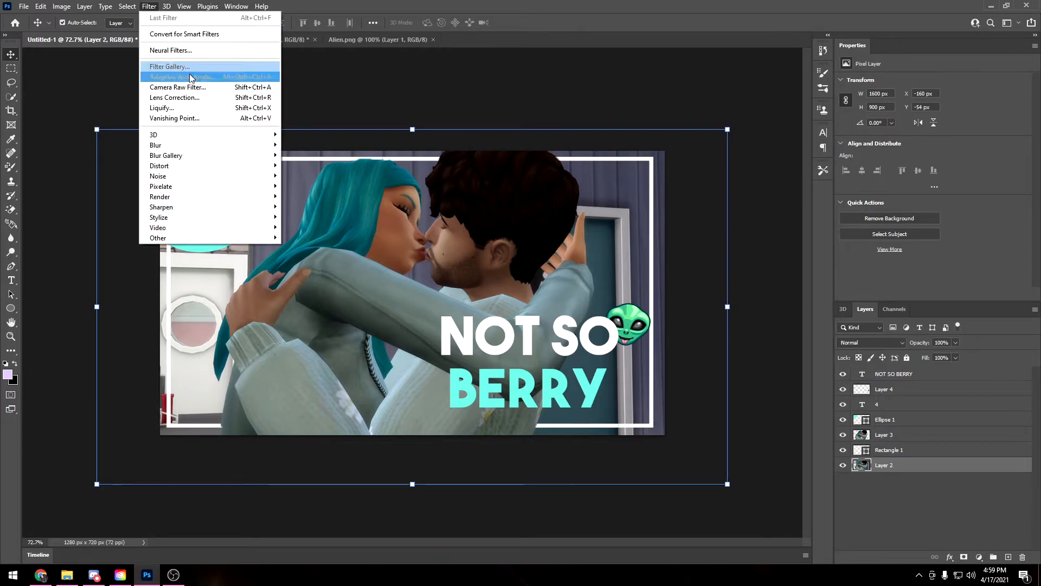
mouse_move(183, 145)
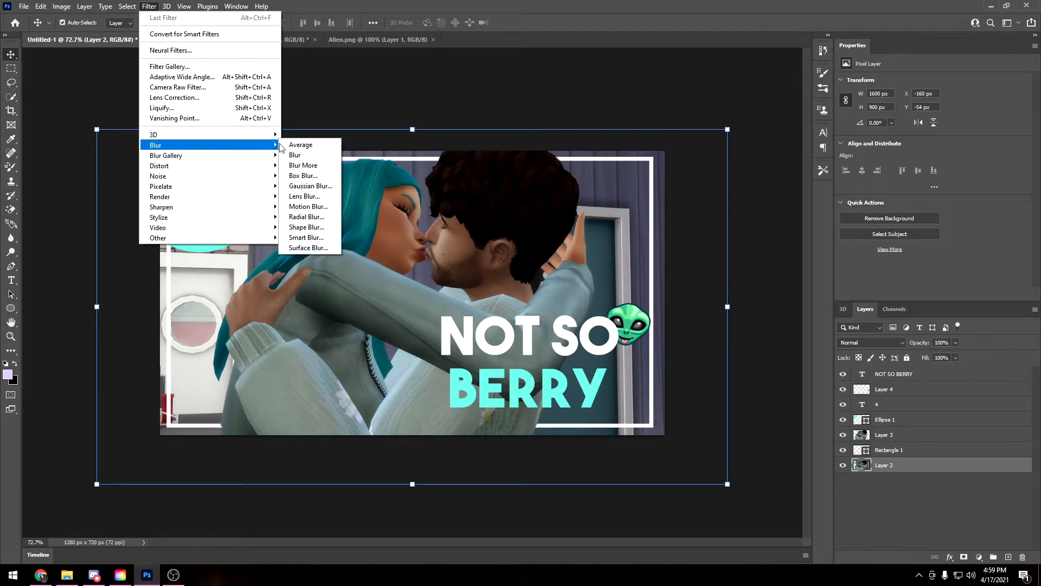
left_click(298, 176)
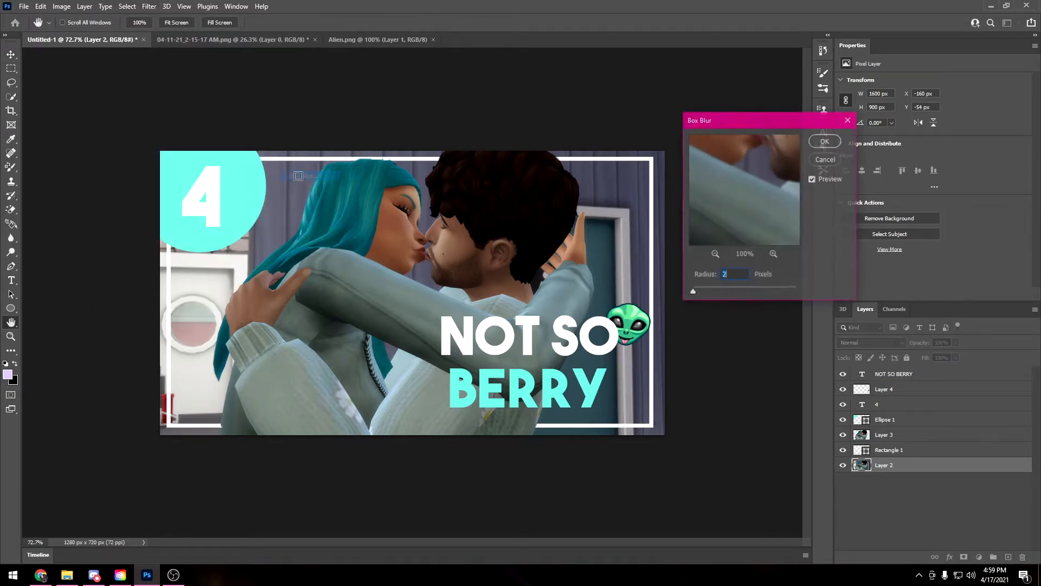
left_click_drag(696, 292, 754, 292)
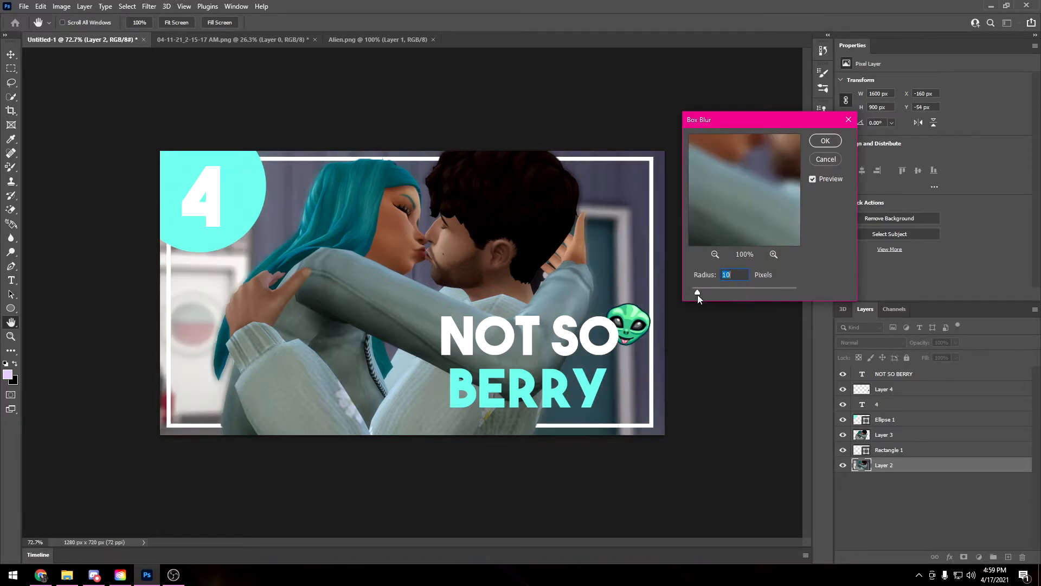
left_click_drag(697, 294, 694, 298)
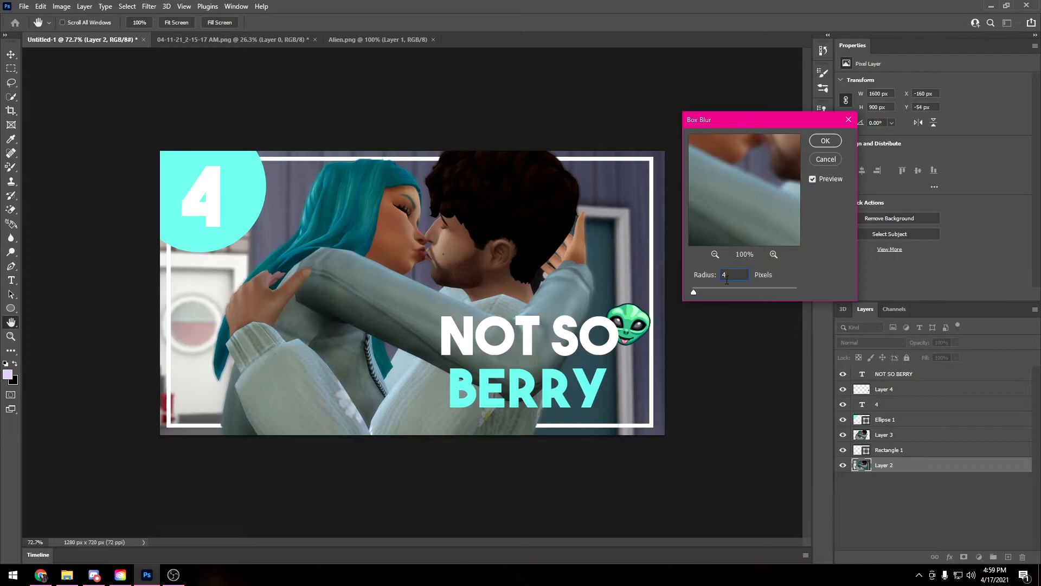
left_click(825, 141)
key("v")
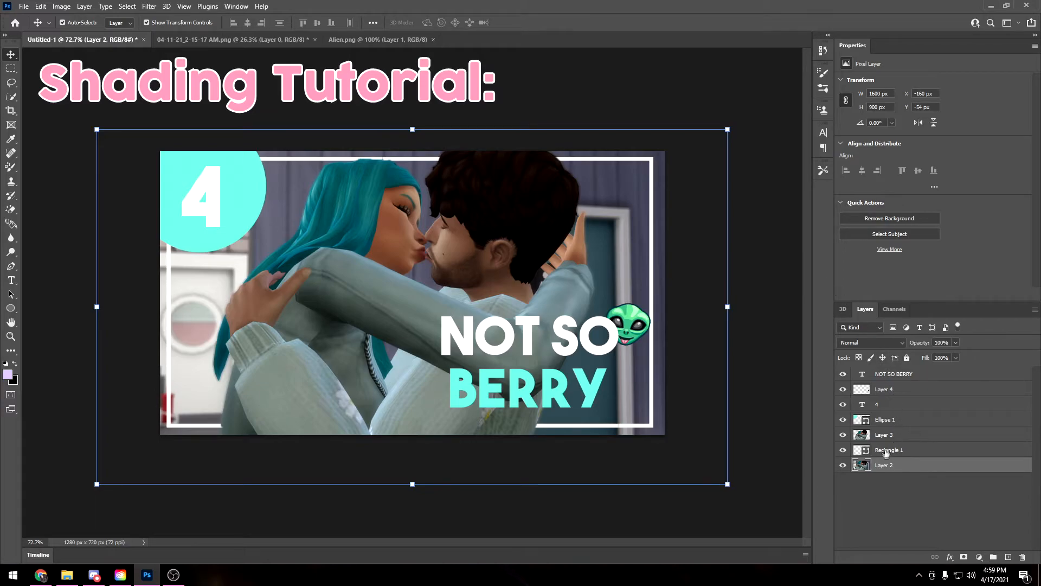
Add a drop shadow to the turquoise number circle with 63% opacity, 14 px distance, 2% spread and 27 px size.
left_click(882, 423)
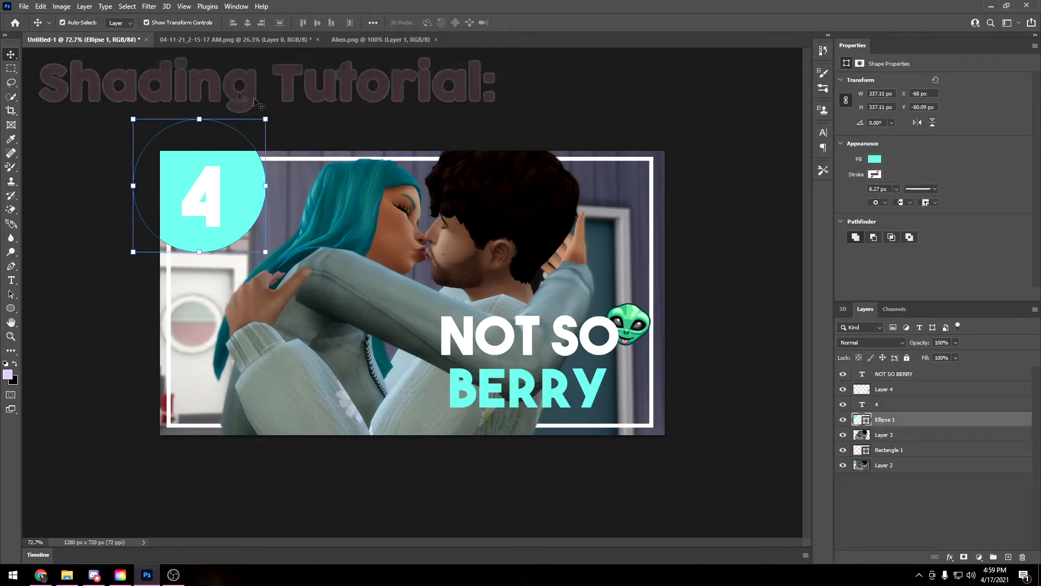
right_click(892, 419)
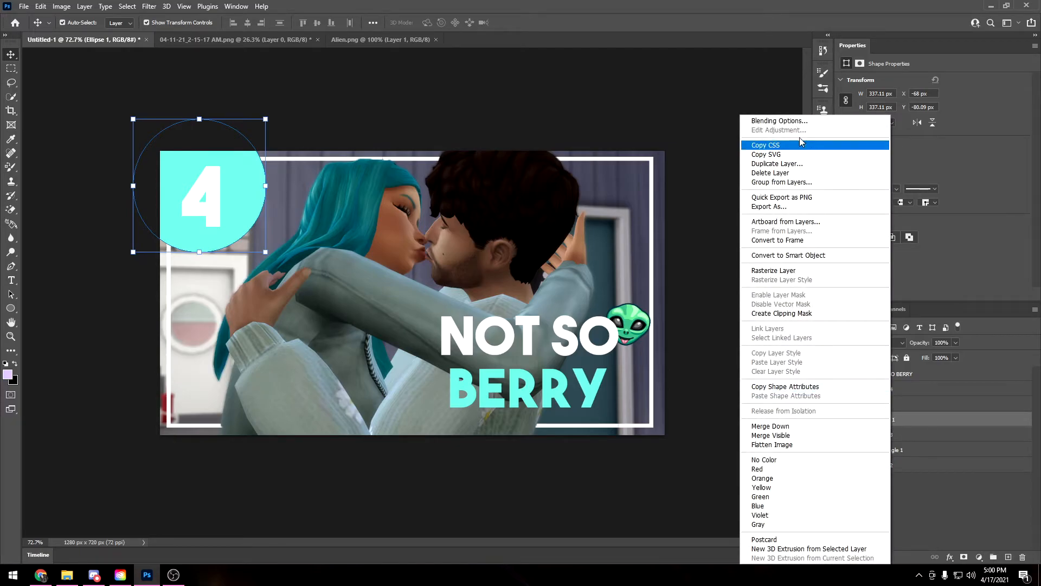
left_click(780, 123)
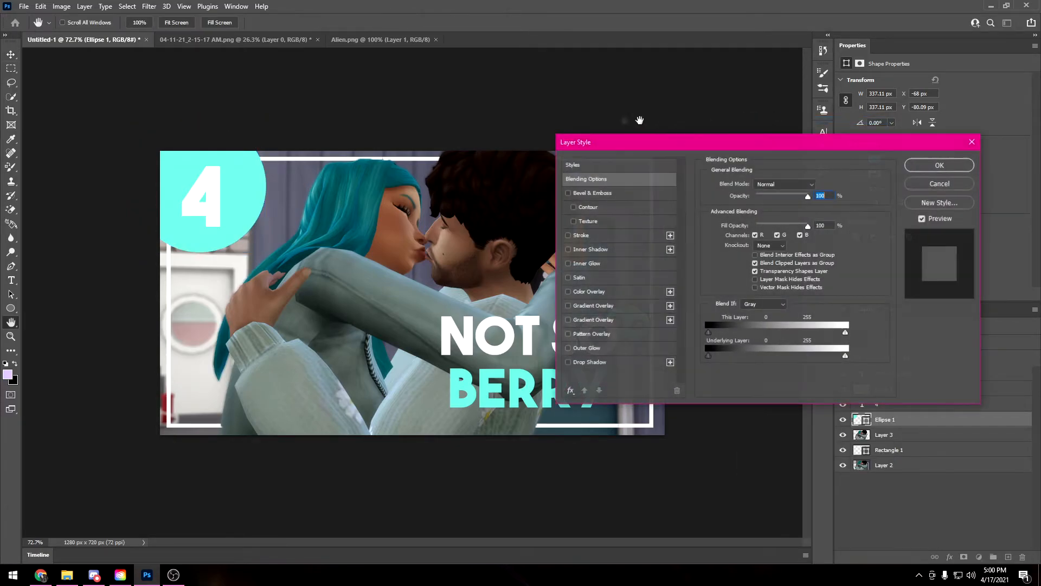
left_click(583, 362)
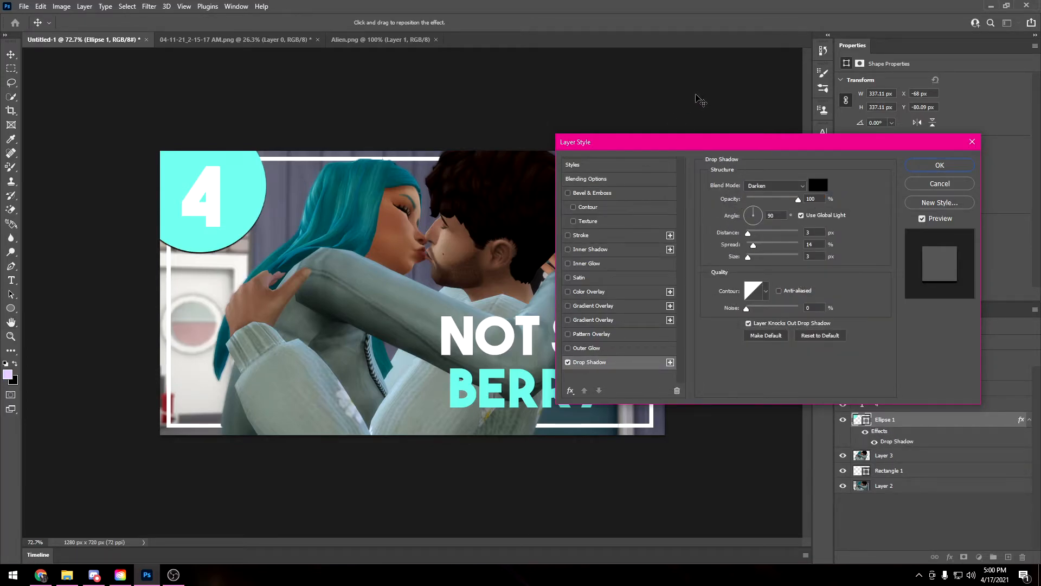
left_click_drag(758, 246, 771, 245)
left_click_drag(798, 199, 789, 200)
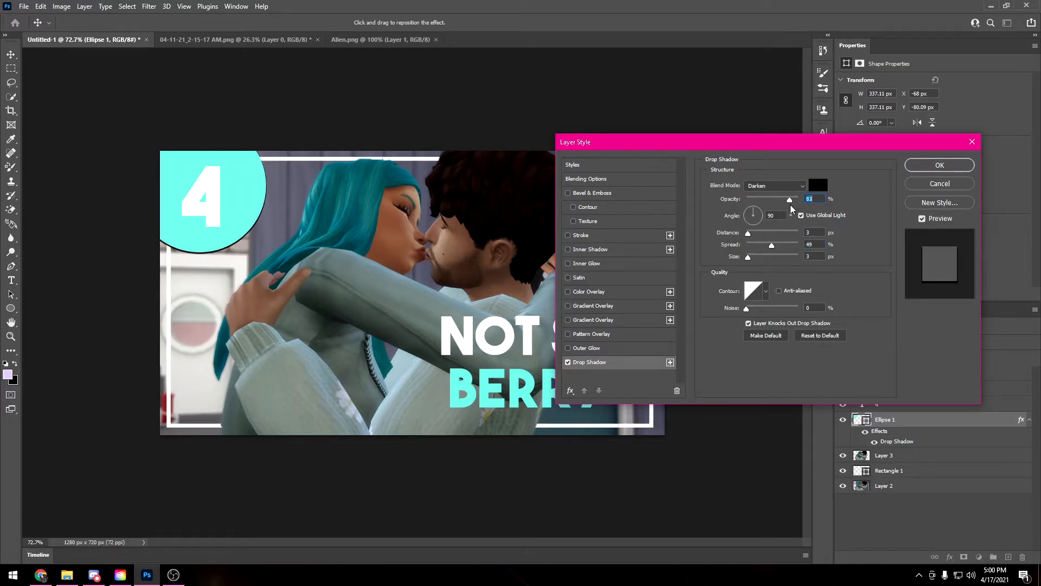
mouse_move(757, 234)
left_mouse_down()
mouse_move(767, 233)
mouse_move(754, 233)
mouse_move(761, 258)
mouse_move(749, 247)
left_mouse_up()
left_click_drag(753, 233, 752, 240)
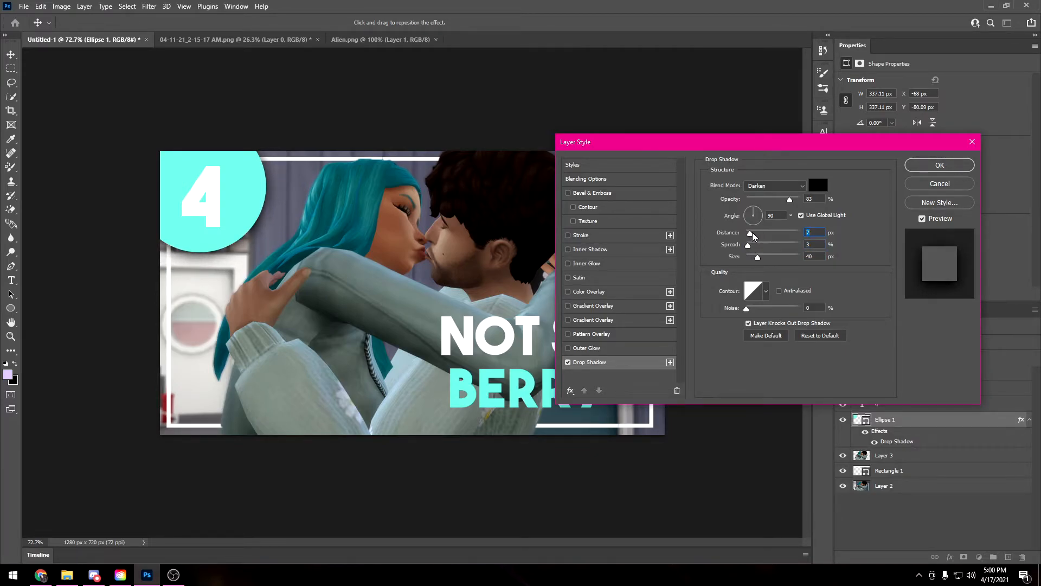
mouse_move(760, 262)
left_mouse_down()
mouse_move(755, 238)
mouse_move(758, 248)
mouse_move(747, 249)
left_mouse_up()
left_click_drag(791, 205, 779, 205)
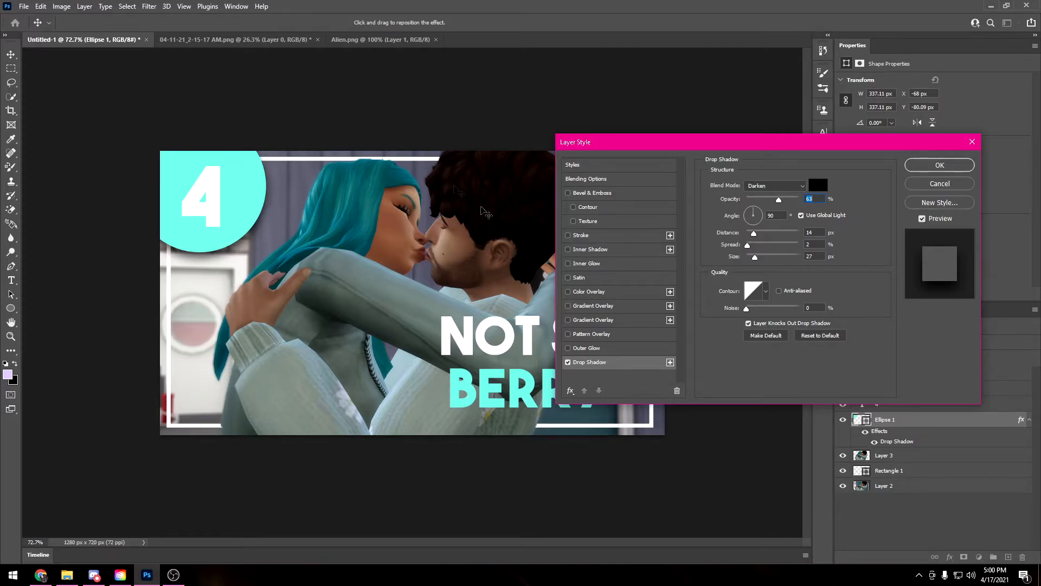
left_click(920, 172)
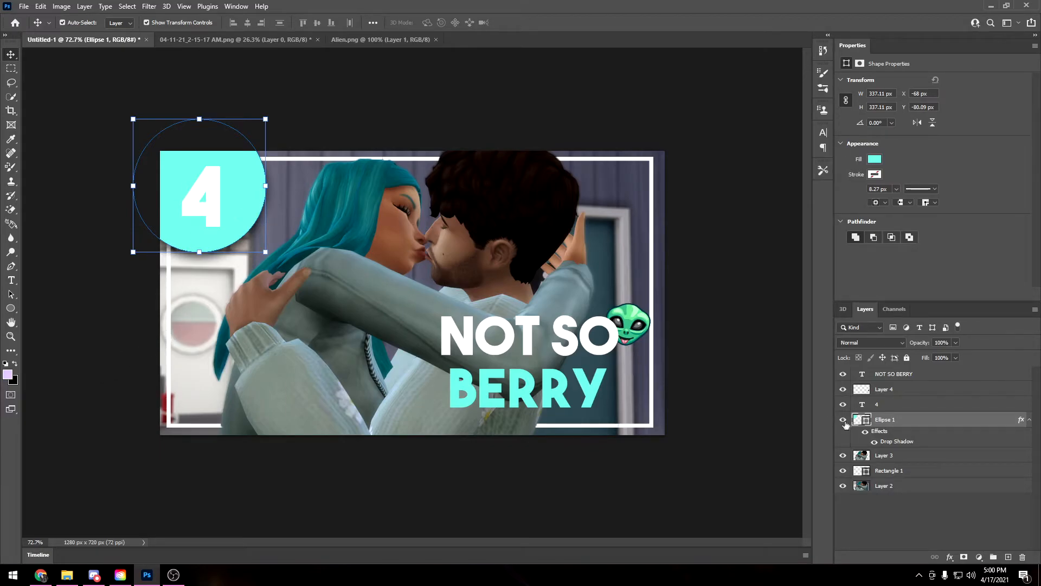
Add a drop shadow to the number 4 text with 63% opacity, 7 px distance, 22% spread and 8 px size.
left_click(881, 408)
right_click(890, 402)
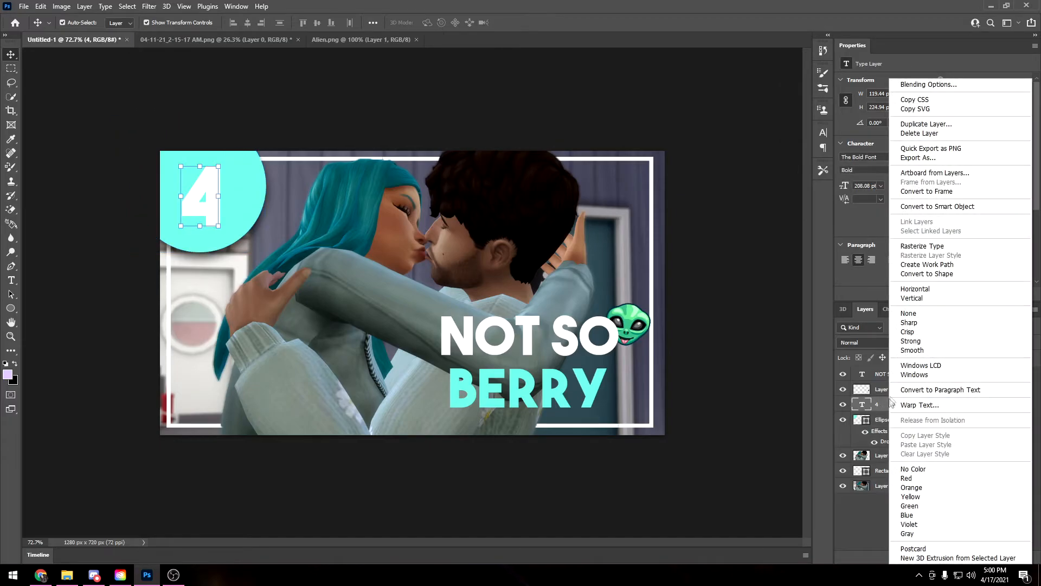
left_click(915, 88)
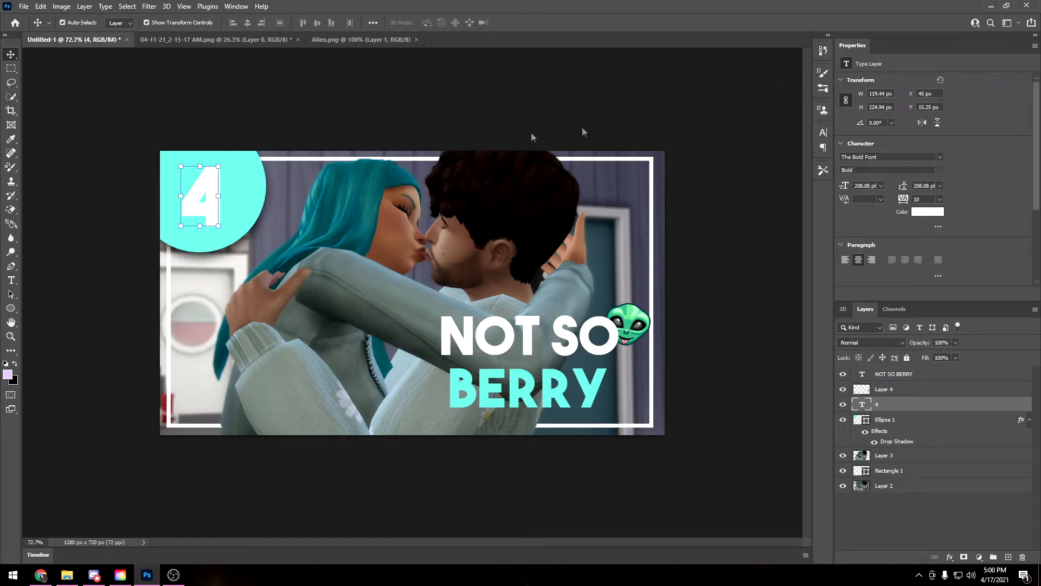
left_click(586, 362)
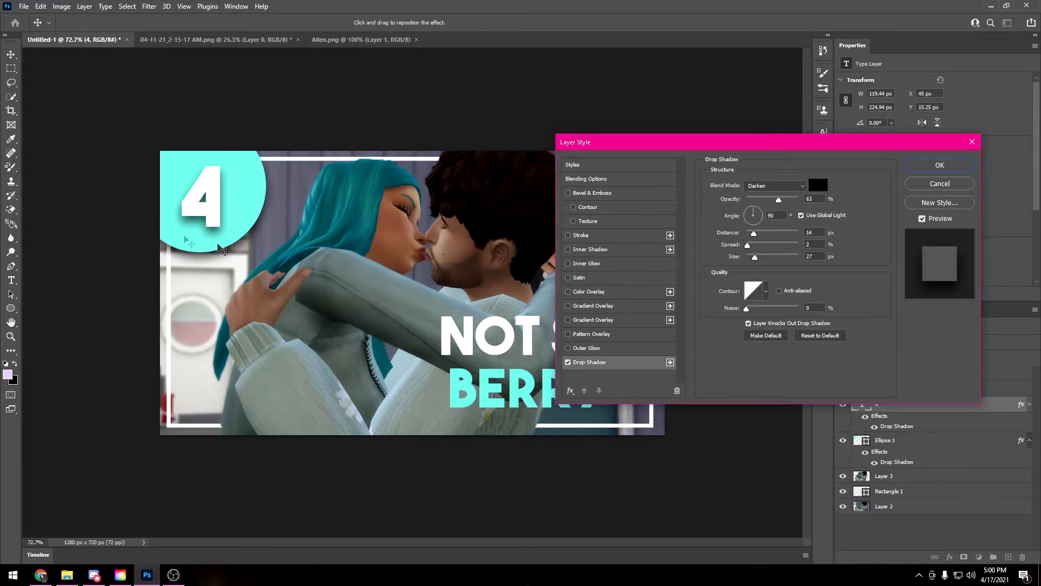
mouse_move(749, 248)
left_mouse_down()
mouse_move(758, 244)
mouse_move(753, 262)
left_mouse_up()
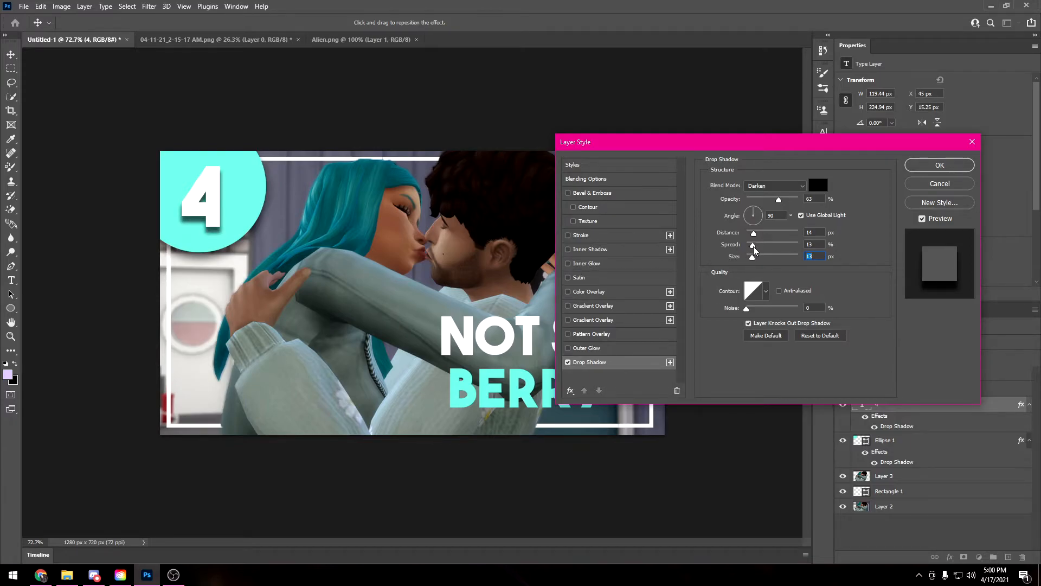
mouse_move(753, 233)
left_mouse_down()
mouse_move(750, 259)
mouse_move(751, 238)
left_mouse_up()
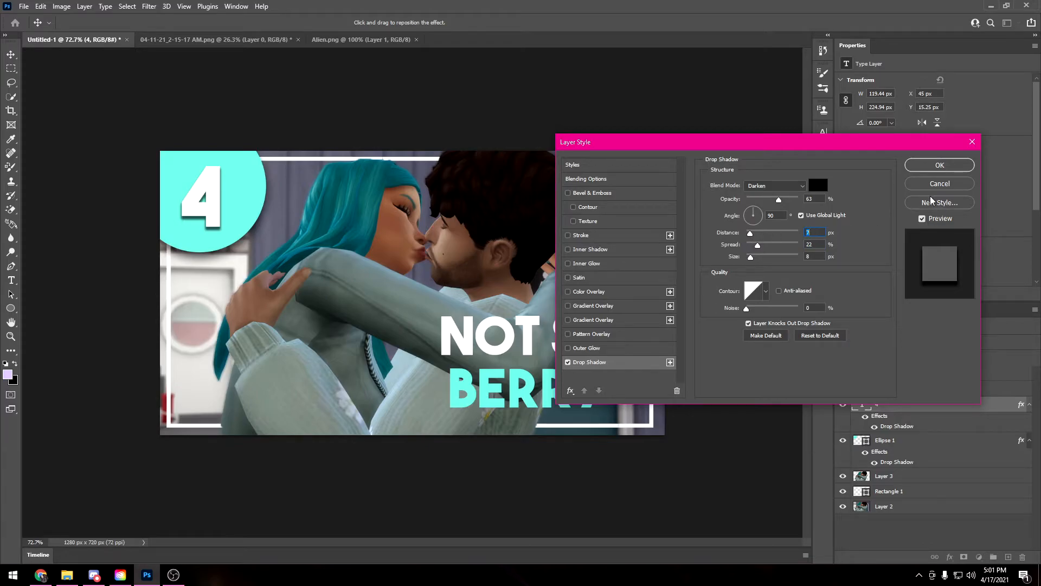
left_click(928, 165)
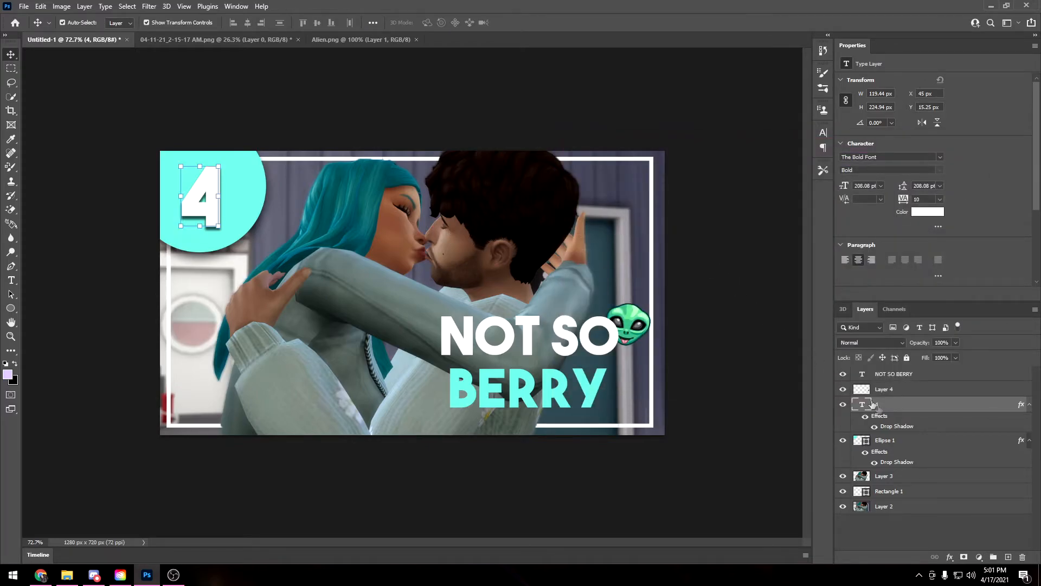
Add a drop shadow to the NOT SO BERRY title, keeping the preset shadow settings.
left_click(888, 374)
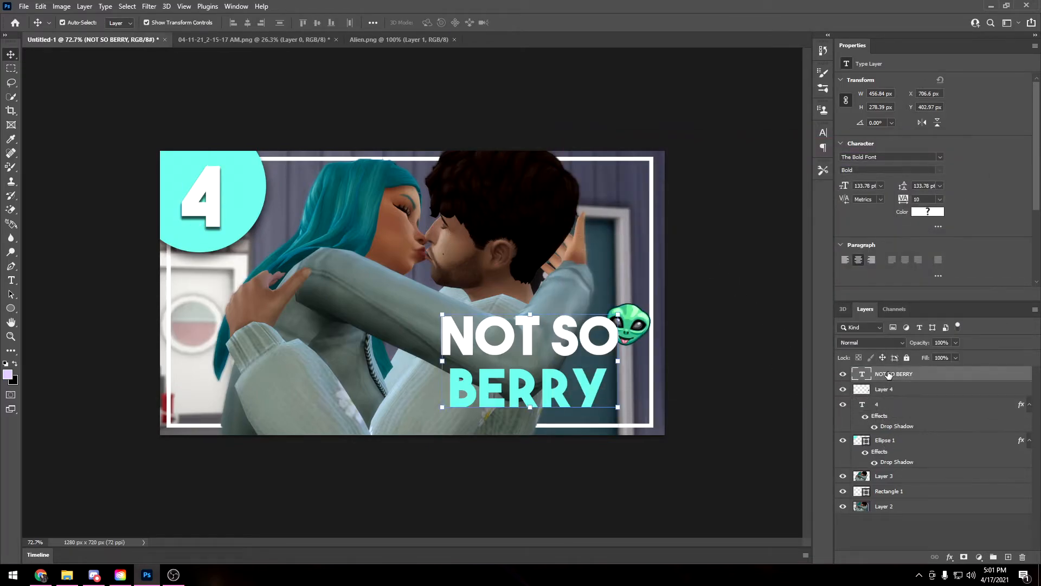
right_click(889, 374)
left_click(907, 86)
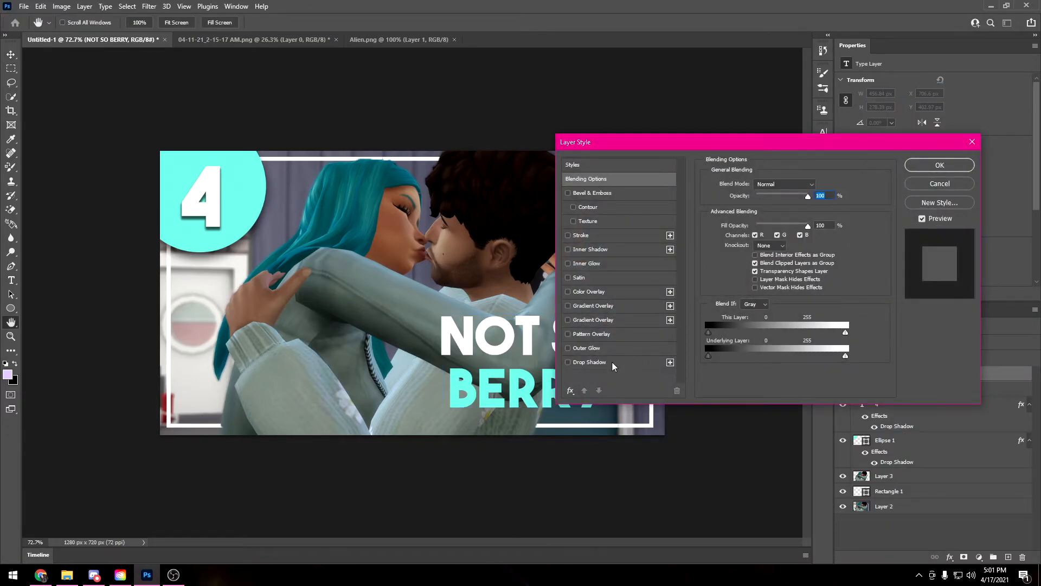
left_click(611, 363)
mouse_move(798, 149)
left_mouse_down()
mouse_move(871, 128)
mouse_move(895, 230)
mouse_move(841, 150)
mouse_move(818, 152)
left_mouse_up()
left_click(954, 177)
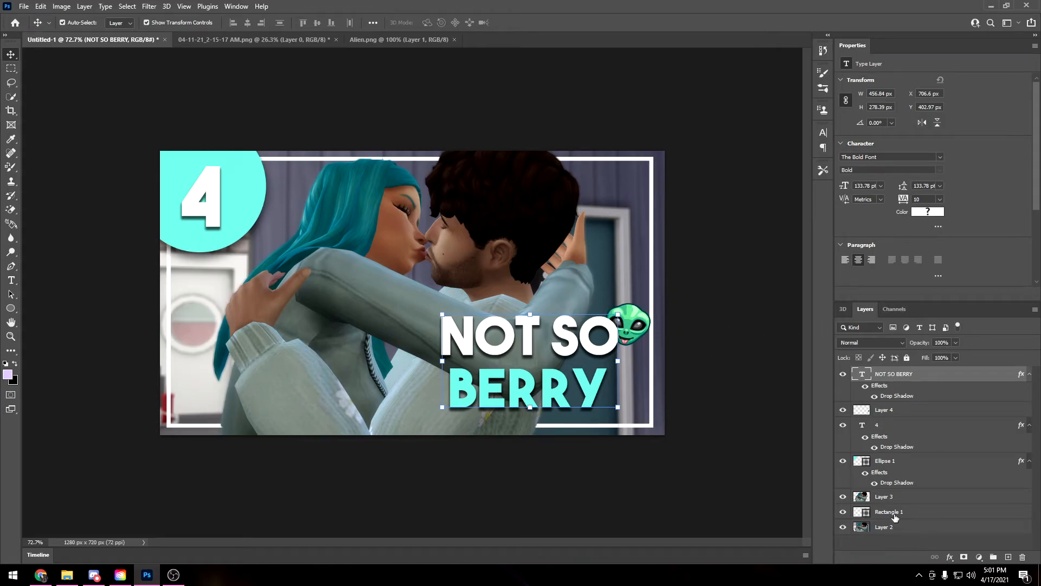
Add a drop shadow with the preset settings to the alien head on Layer 4.
left_click(886, 412)
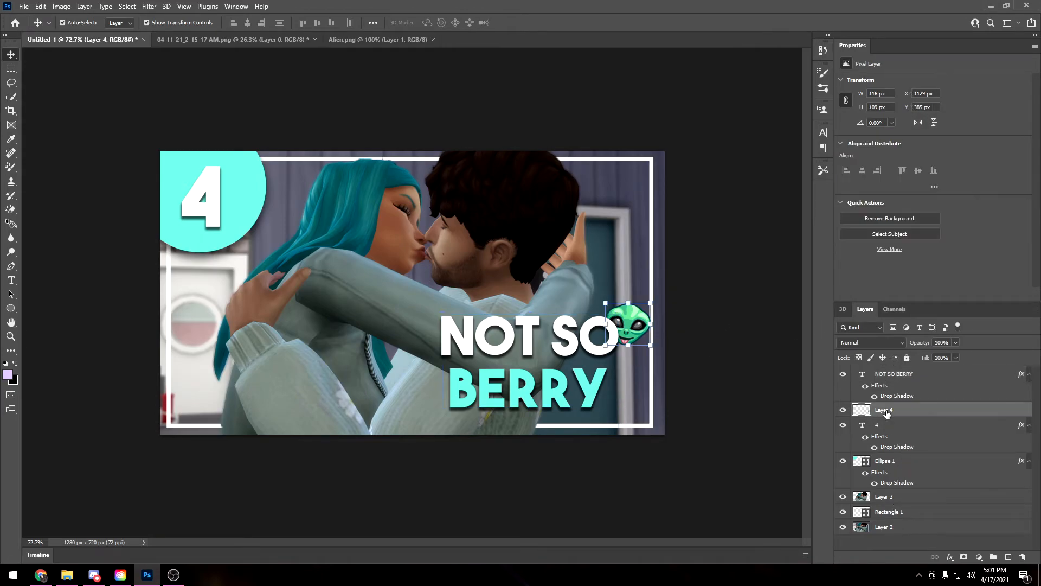
right_click(887, 412)
left_click(915, 126)
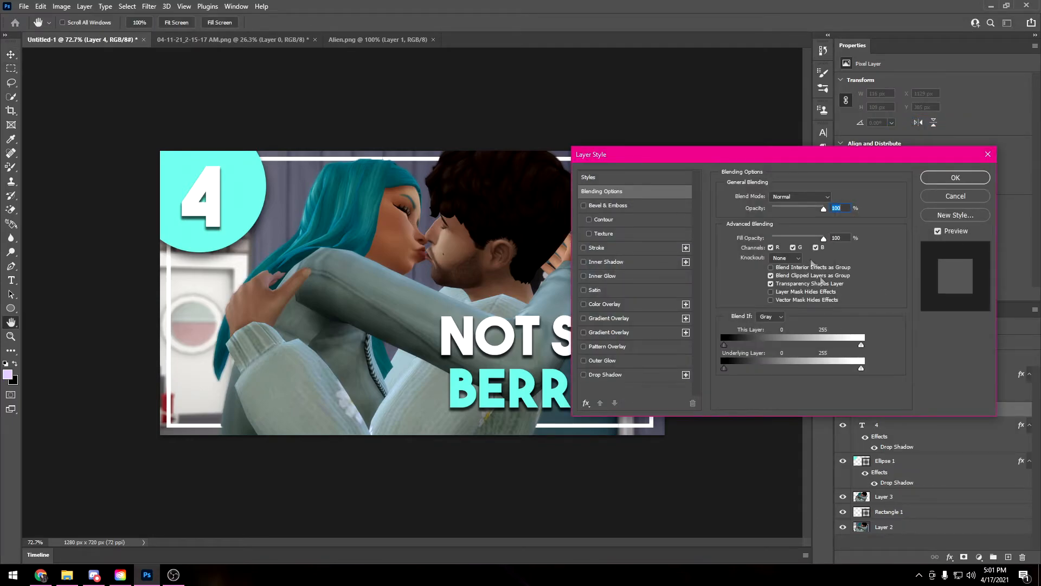
left_click_drag(715, 153, 245, 32)
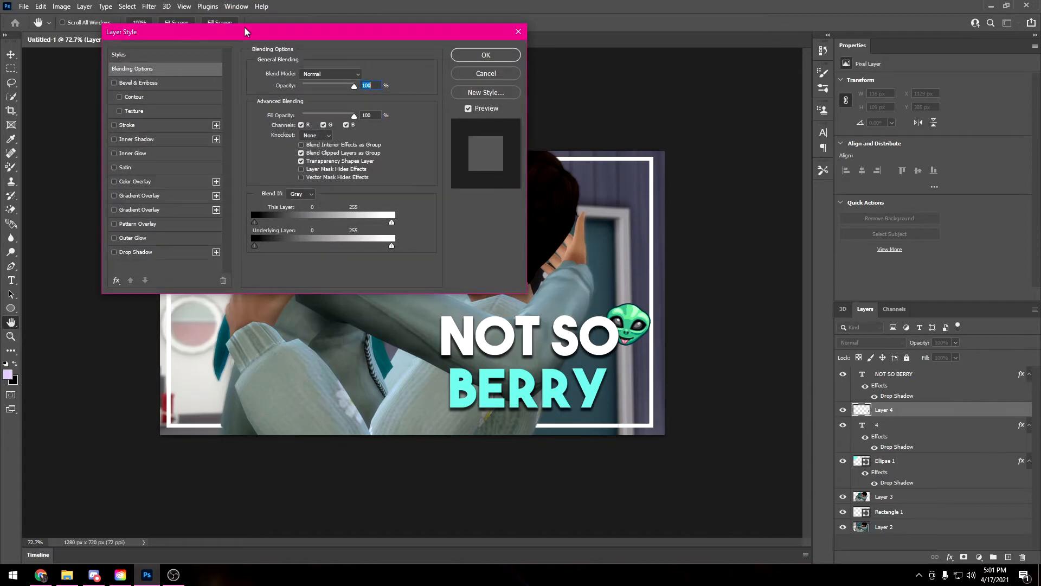
left_click(134, 252)
left_click(470, 56)
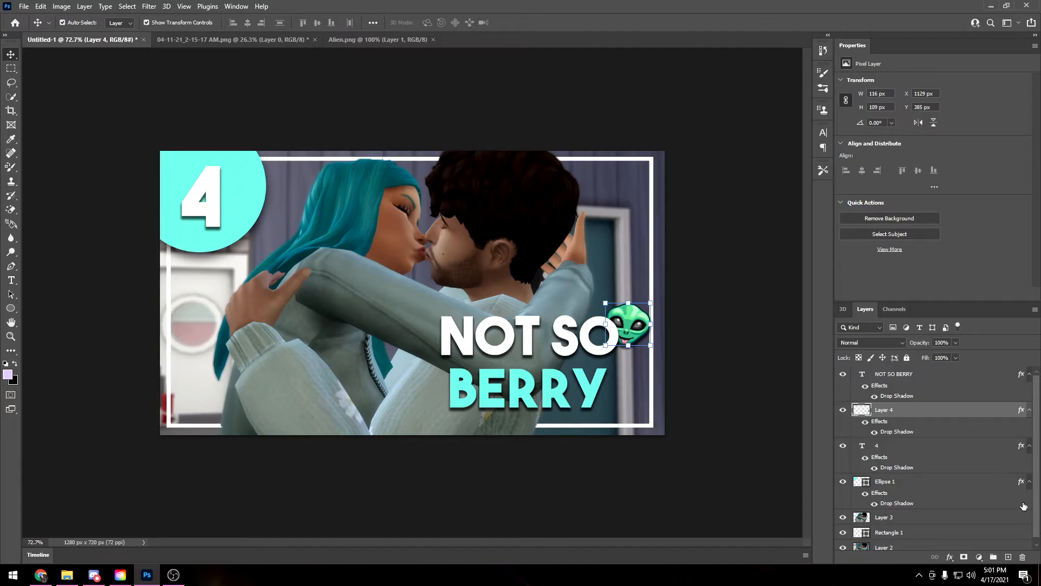
Add a drop shadow to the white frame on the Rectangle 1 layer.
left_click(886, 534)
right_click(939, 537)
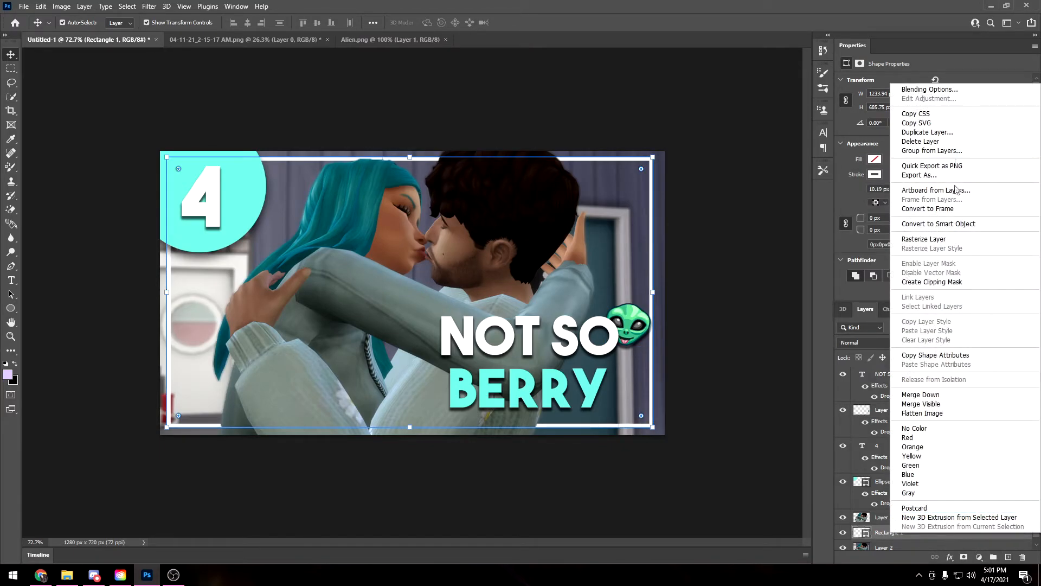
left_click(930, 89)
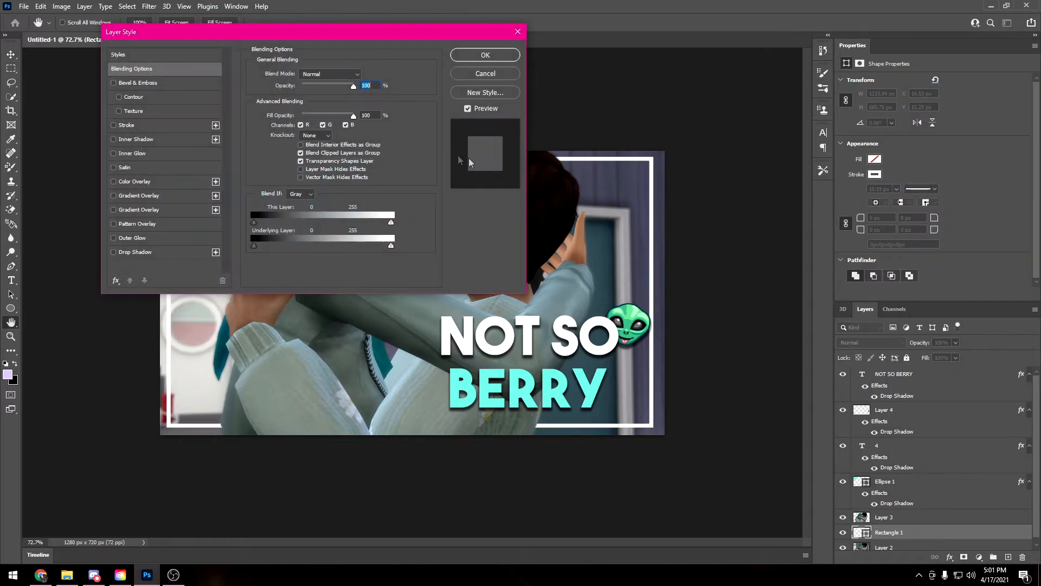
left_click(136, 252)
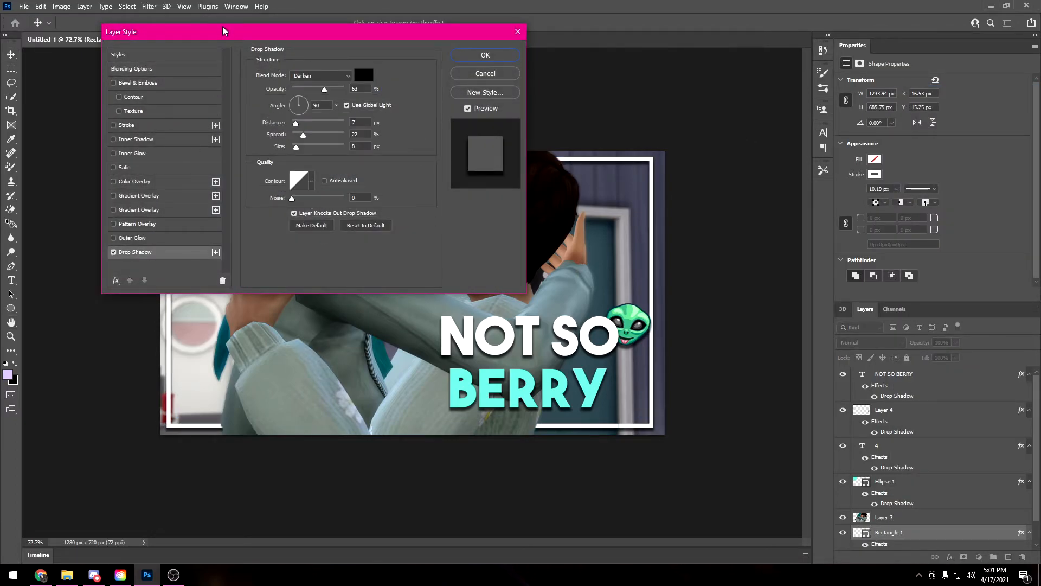
left_click_drag(222, 31, 662, 119)
left_click(900, 144)
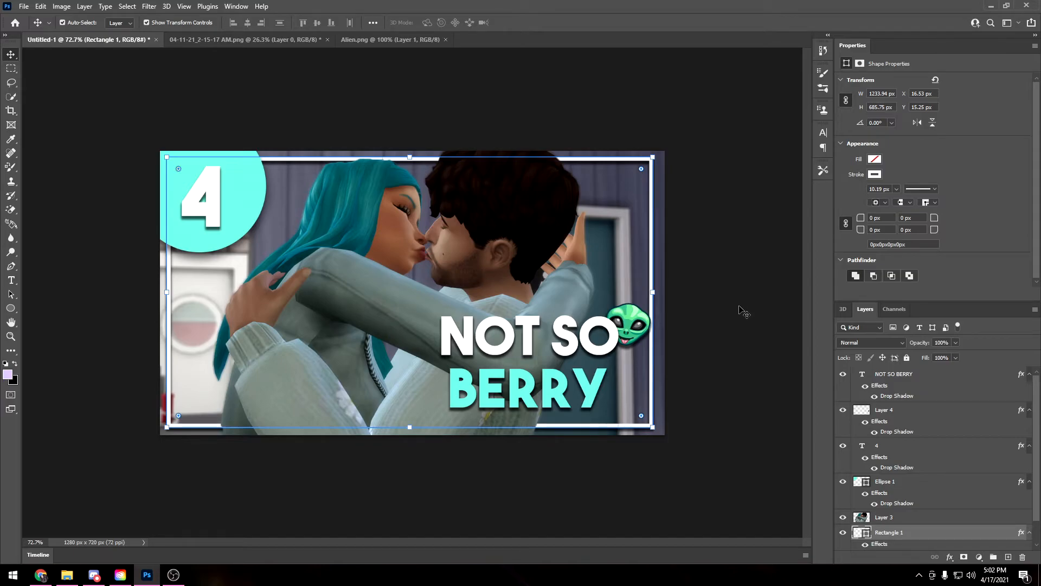
scroll(927, 500, "down", 1)
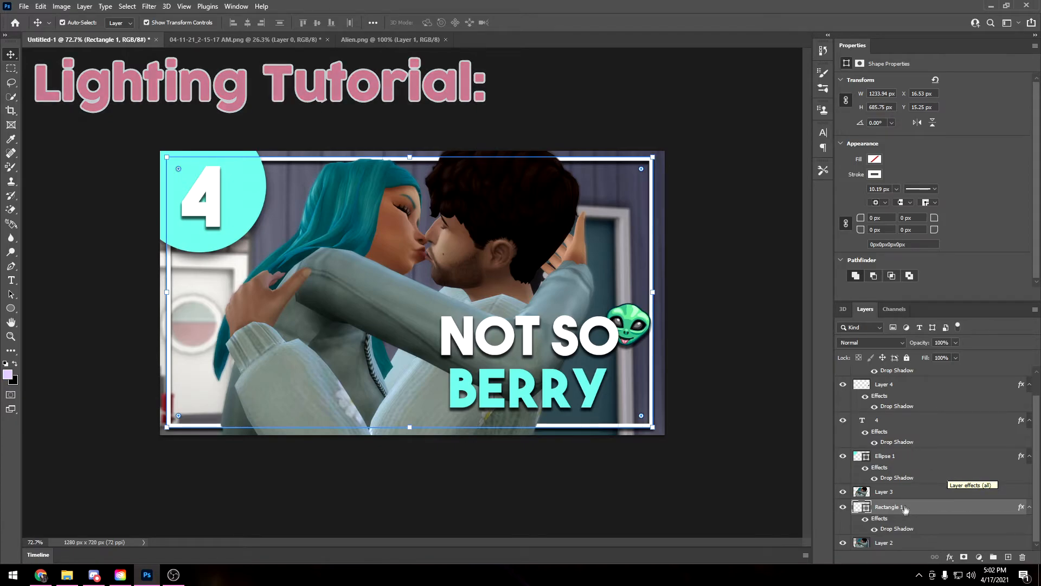
Add a Brightness/Contrast adjustment above Layer 3 with brightness 67 and contrast -18.
left_click(892, 495)
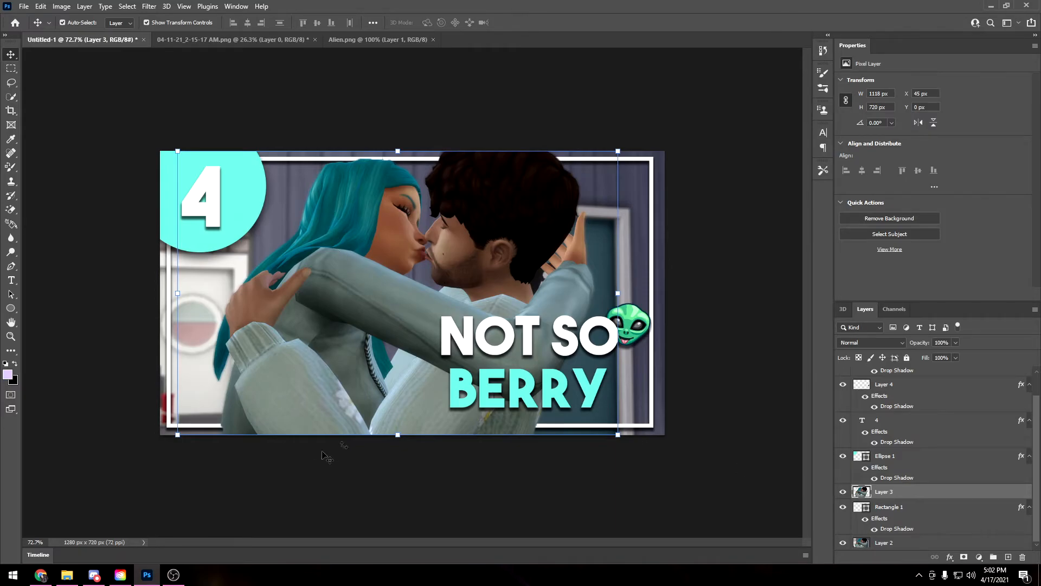
left_click(979, 557)
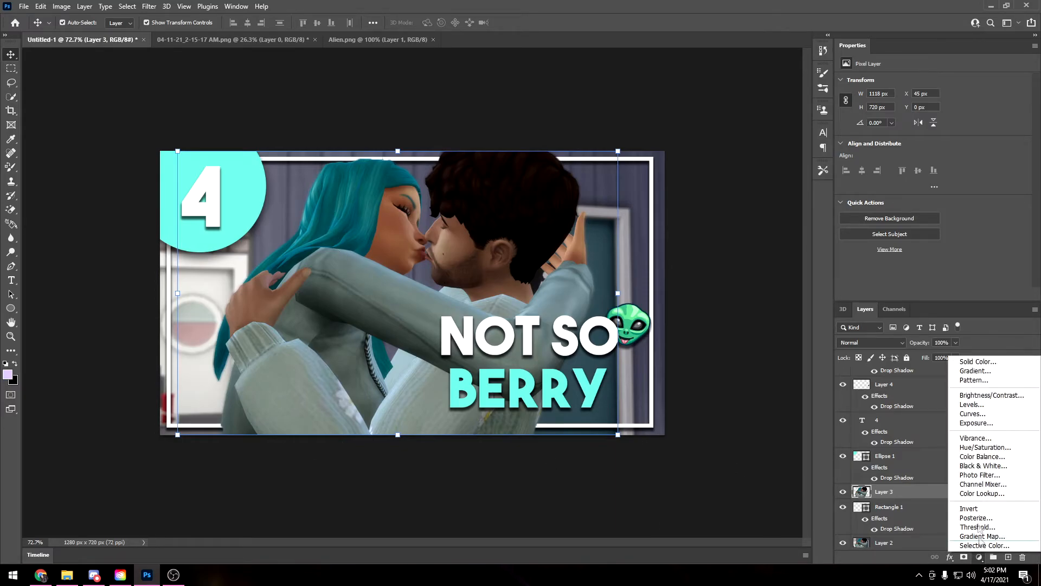
left_click(991, 396)
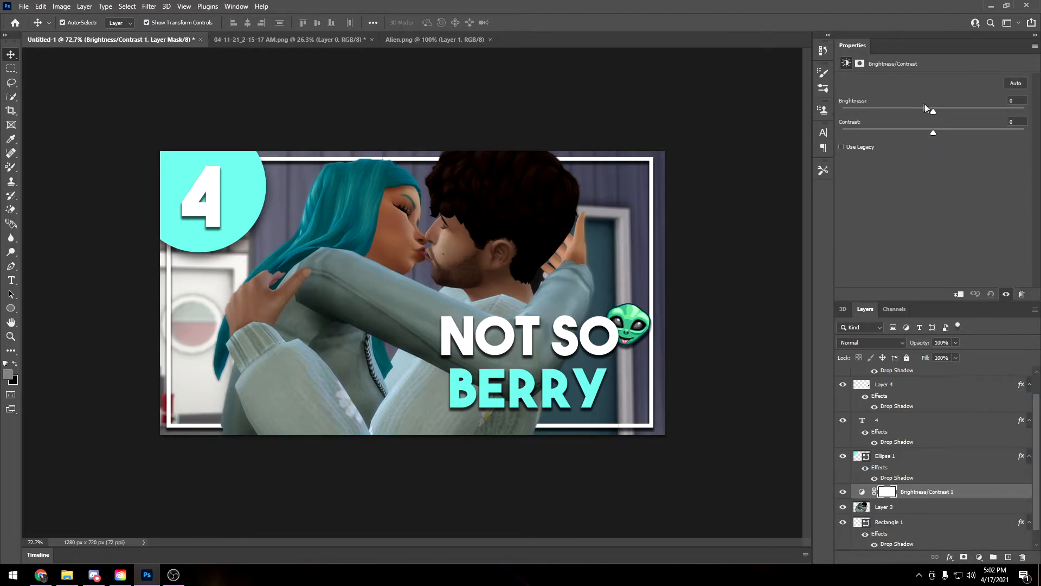
left_click_drag(936, 112, 971, 112)
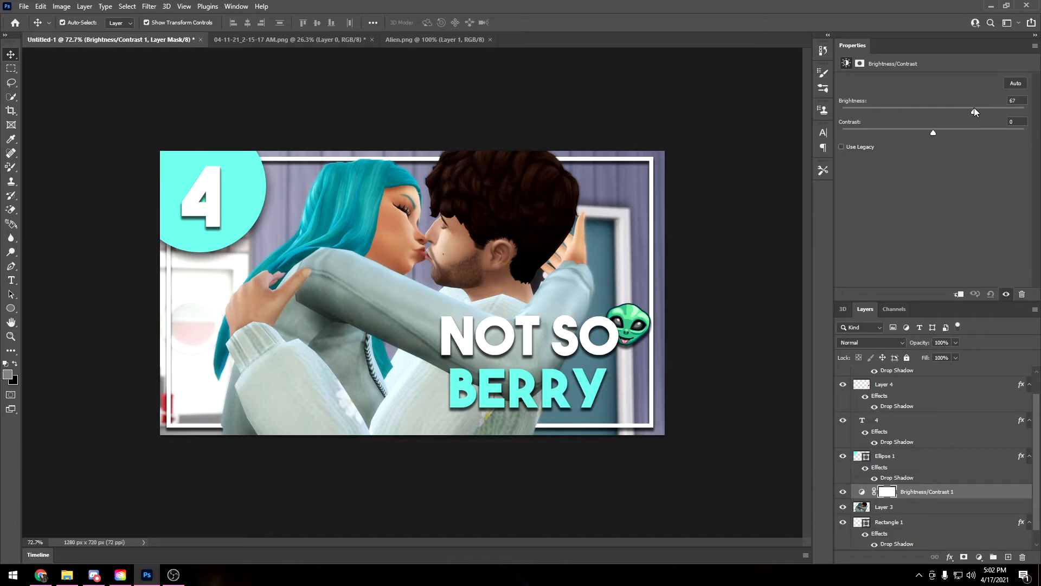
mouse_move(927, 133)
left_mouse_down()
mouse_move(871, 139)
mouse_move(989, 132)
mouse_move(903, 137)
mouse_move(963, 132)
mouse_move(923, 140)
left_mouse_up()
Add a Vibrance adjustment above the Brightness/Contrast layer with vibrance -3 and saturation +38.
left_click(979, 557)
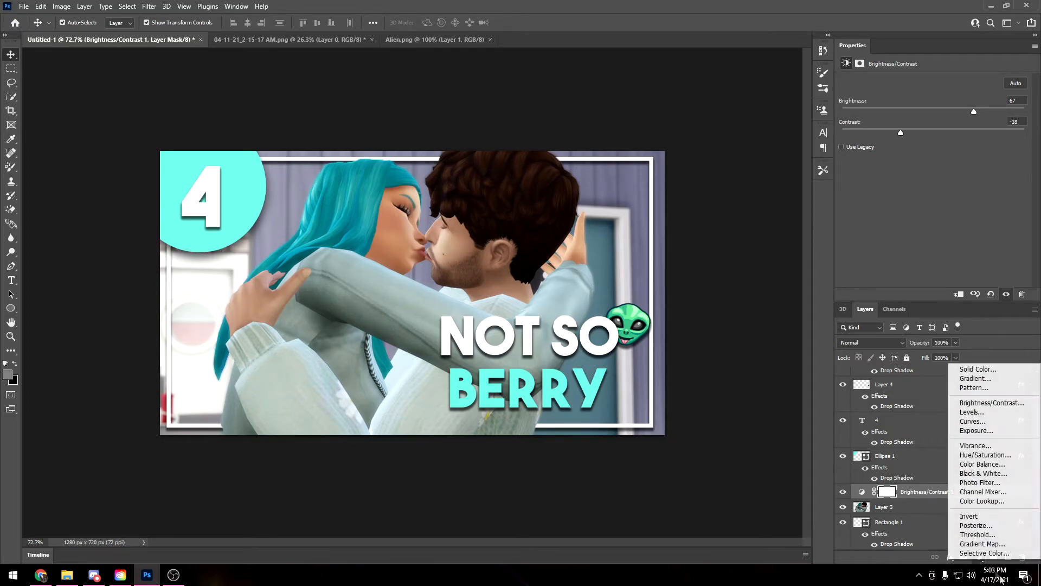
left_click(825, 539)
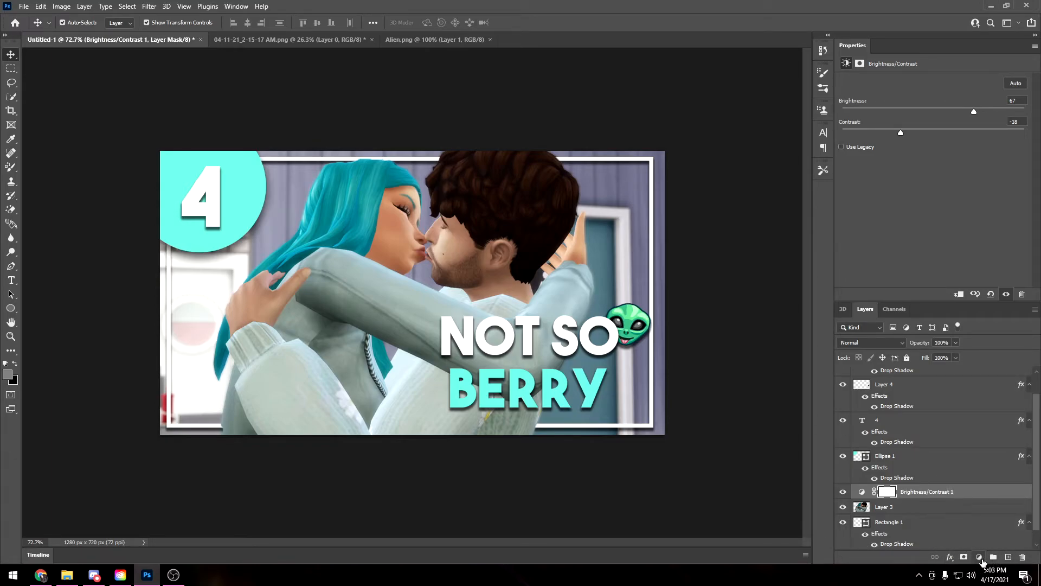
left_click(979, 557)
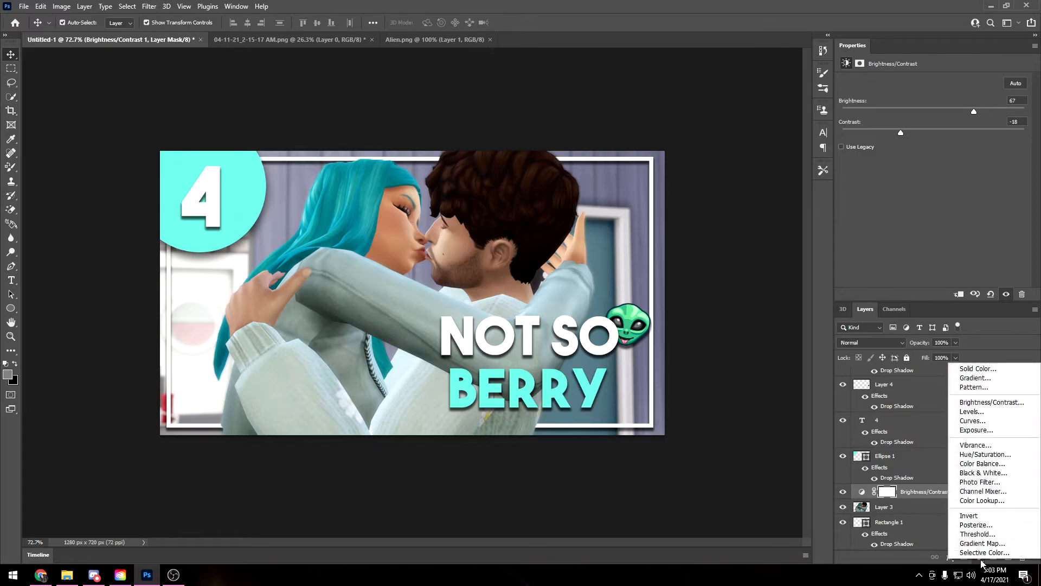
left_click(972, 444)
left_click_drag(933, 115, 947, 114)
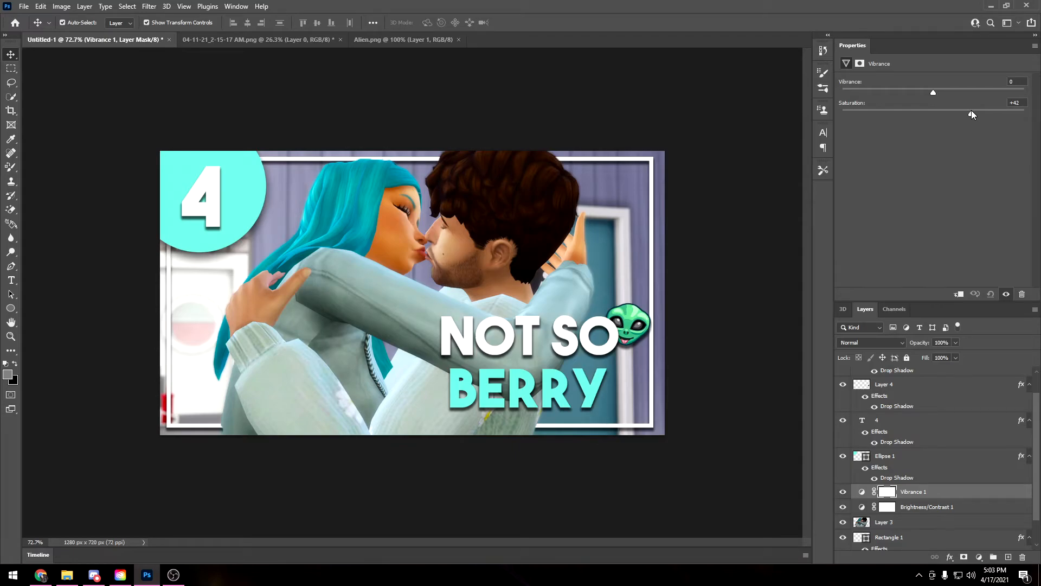
left_click_drag(933, 92, 952, 93)
scroll(937, 455, "up", 1)
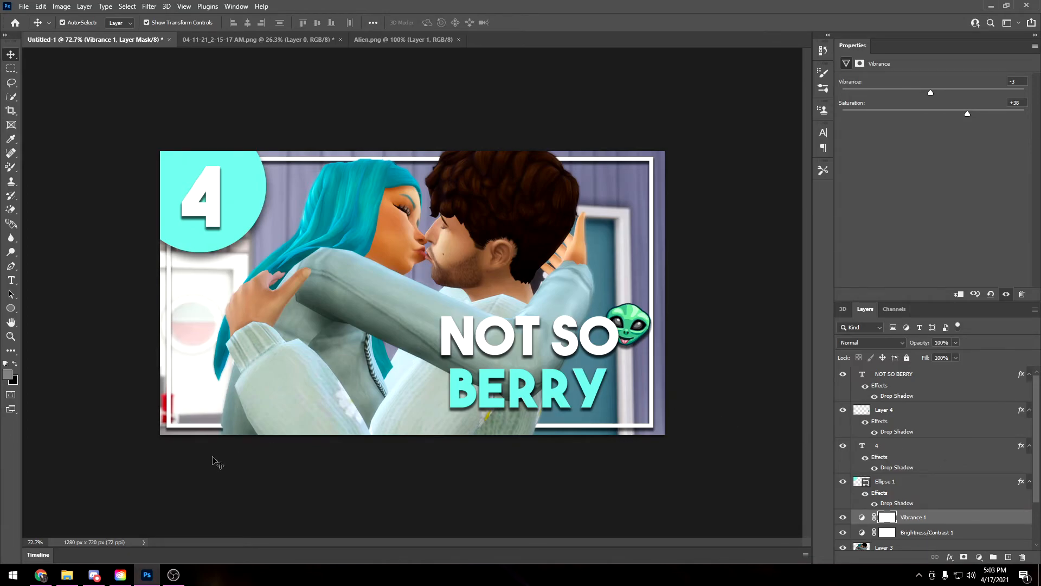
Open the earlier thumbnail nsb 4.png in Photos and compare its lighting and text shadows with the current design in Photoshop.
left_click(67, 575)
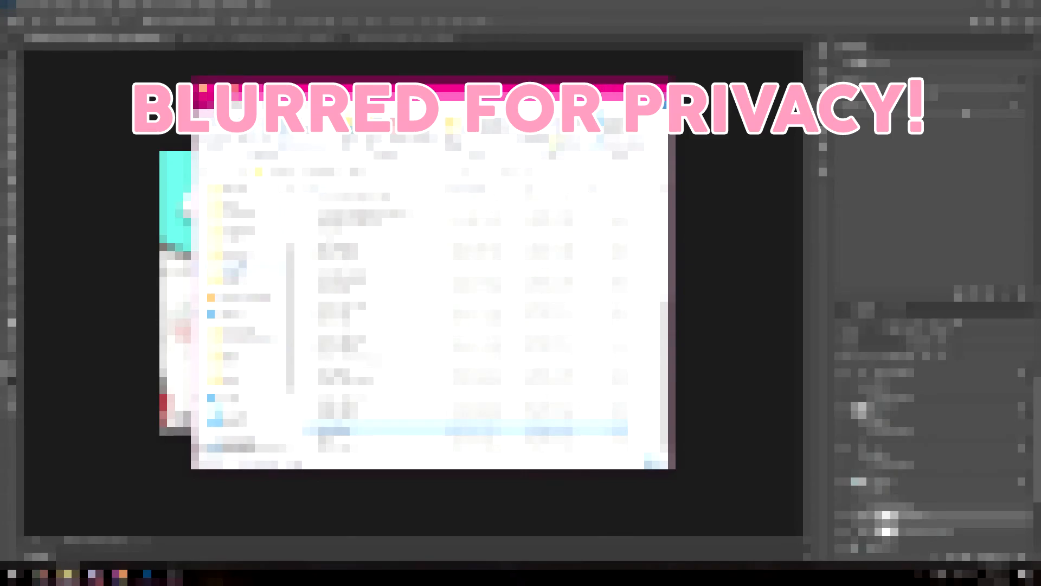
left_click(238, 255)
scroll(390, 303, "down", 3)
scroll(391, 326, "up", 3)
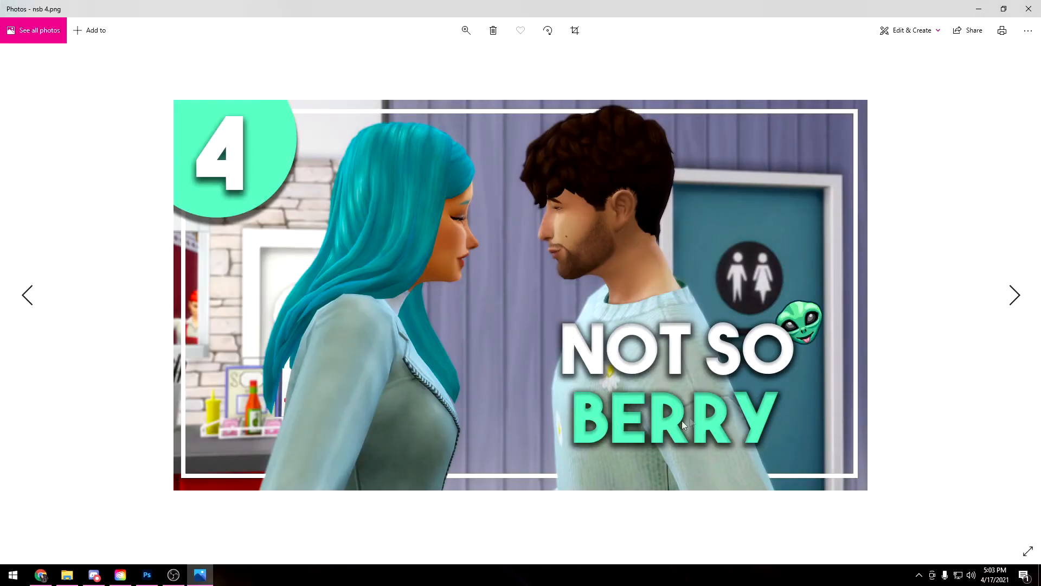
left_click(147, 575)
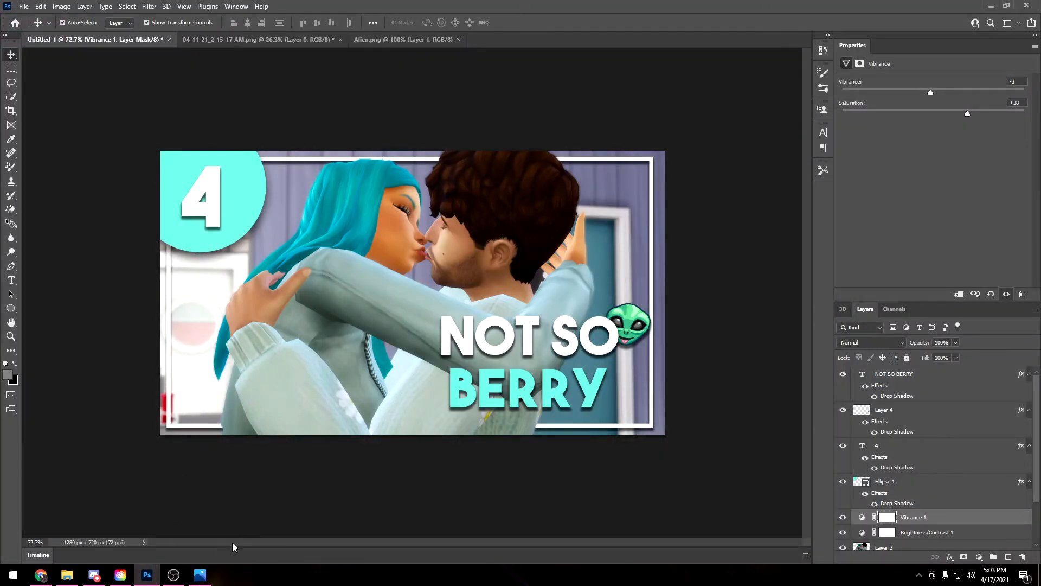
left_click(200, 575)
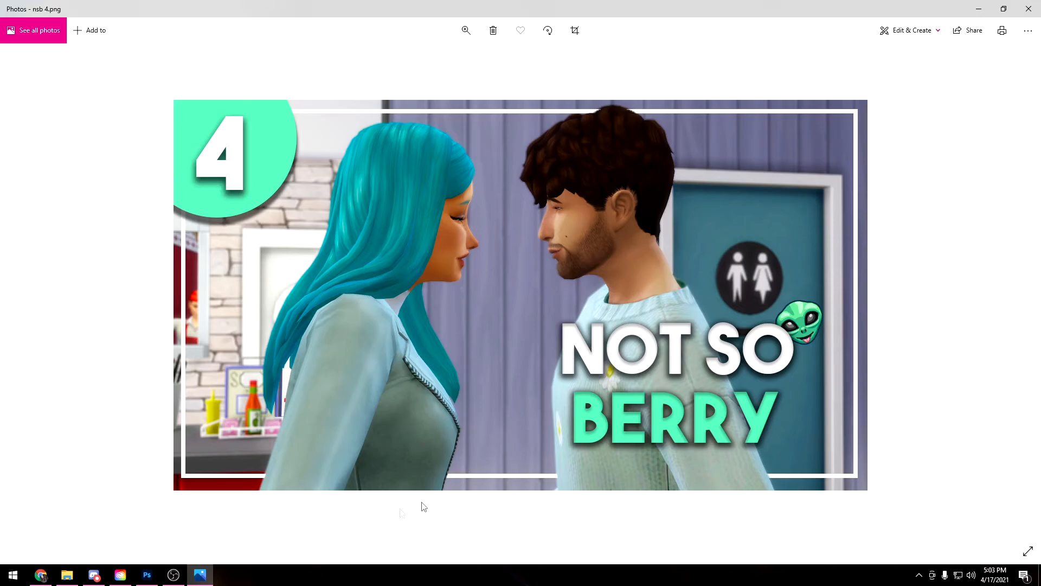
left_click(147, 575)
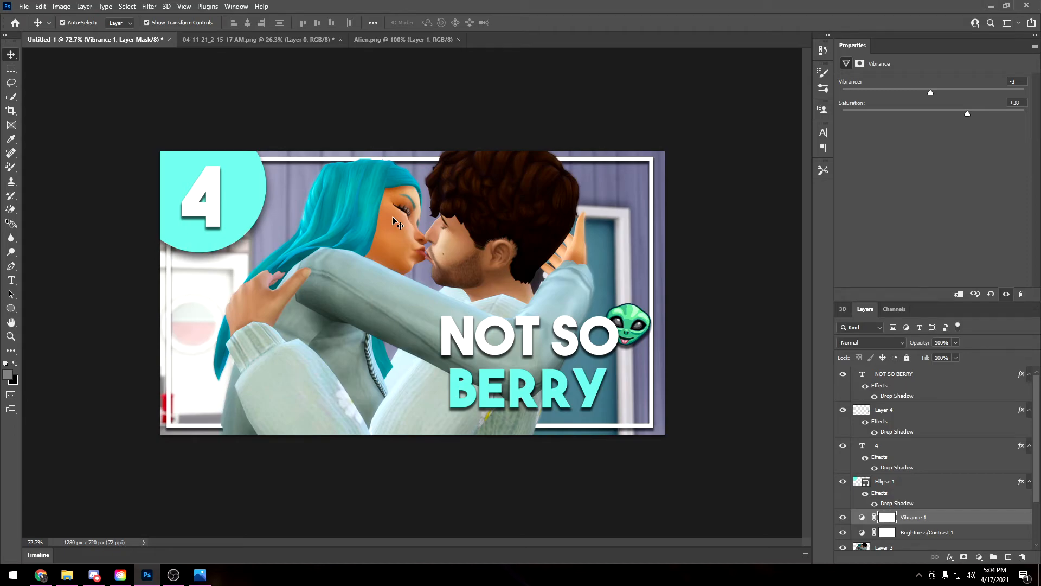
left_click(200, 575)
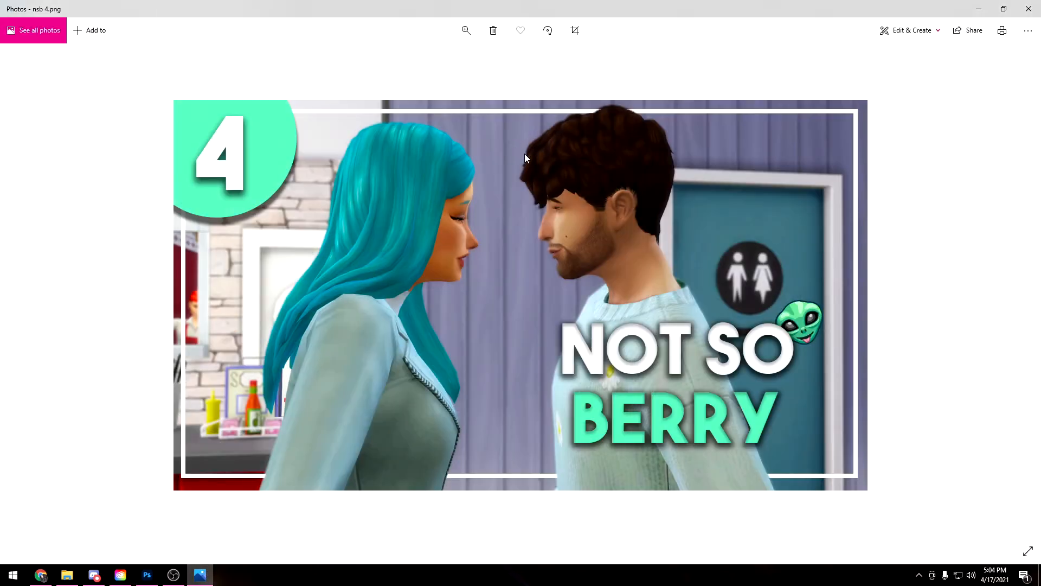
left_click(147, 575)
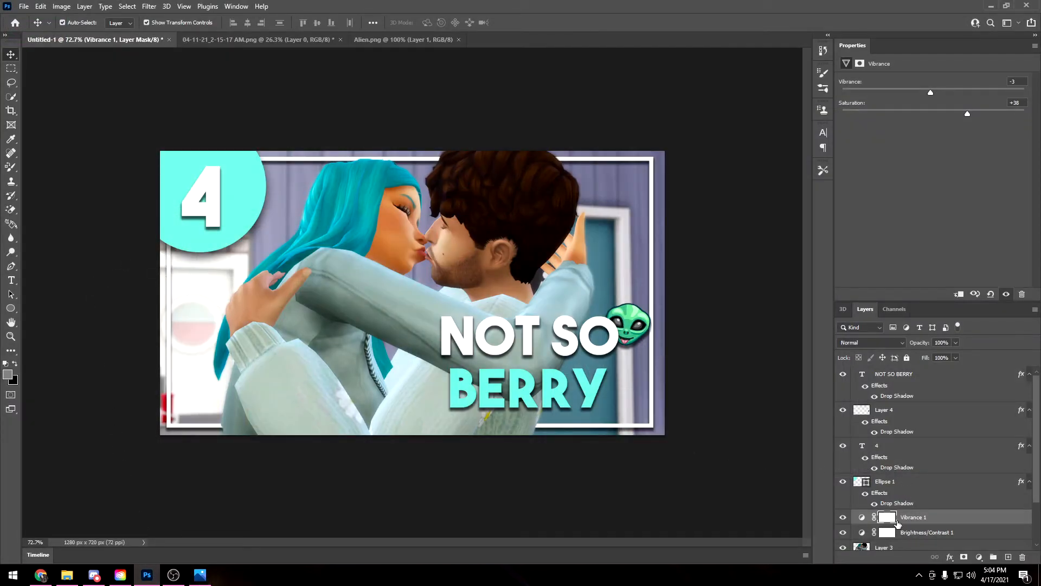
Add a near-black (090107) inner shadow to the NOT SO BERRY title with 3 px distance, 6% choke and 5 px size.
scroll(897, 523, "down", 3)
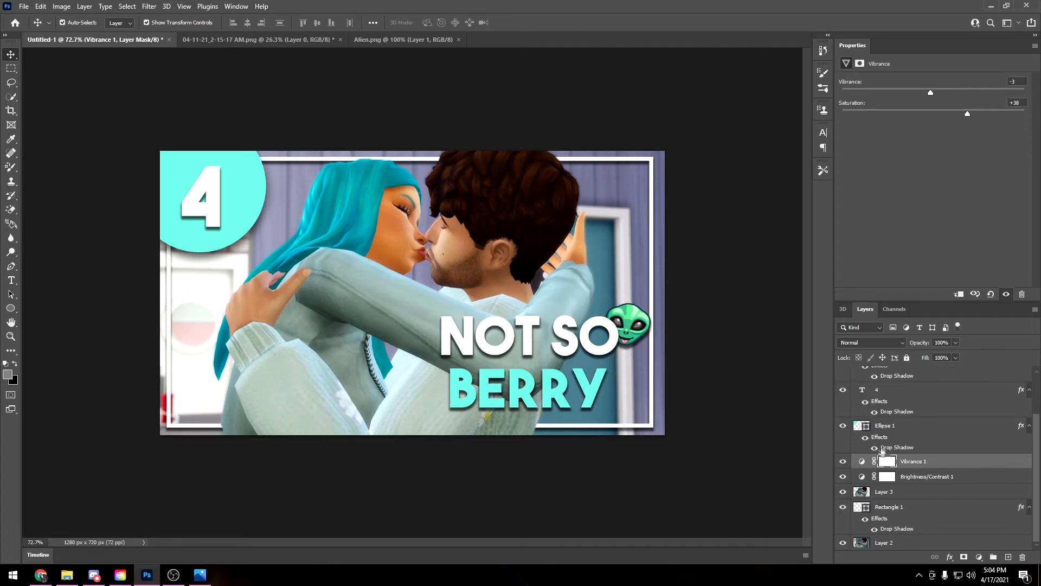
scroll(883, 427, "up", 2)
left_click(885, 376)
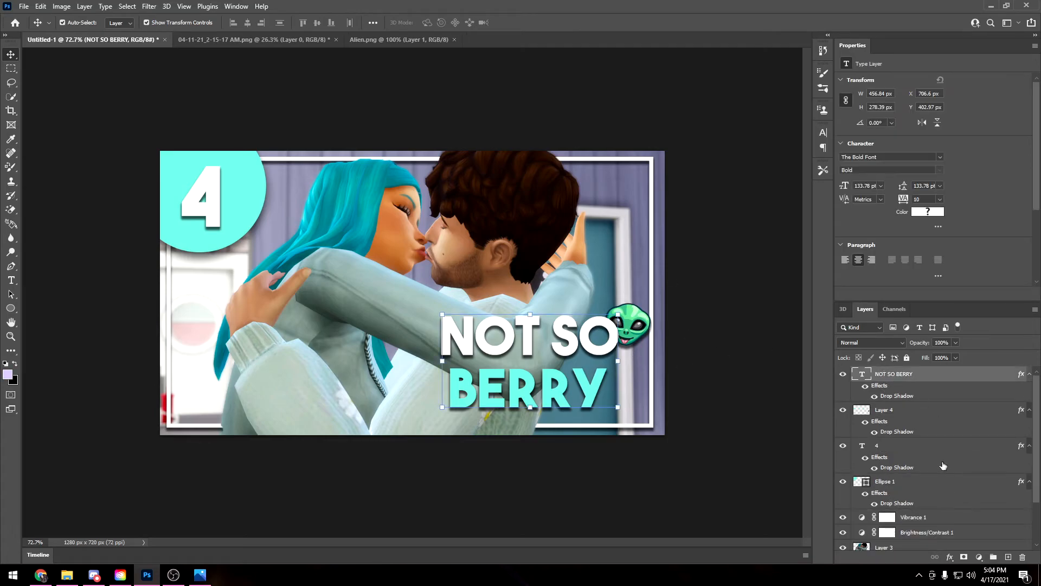
right_click(887, 369)
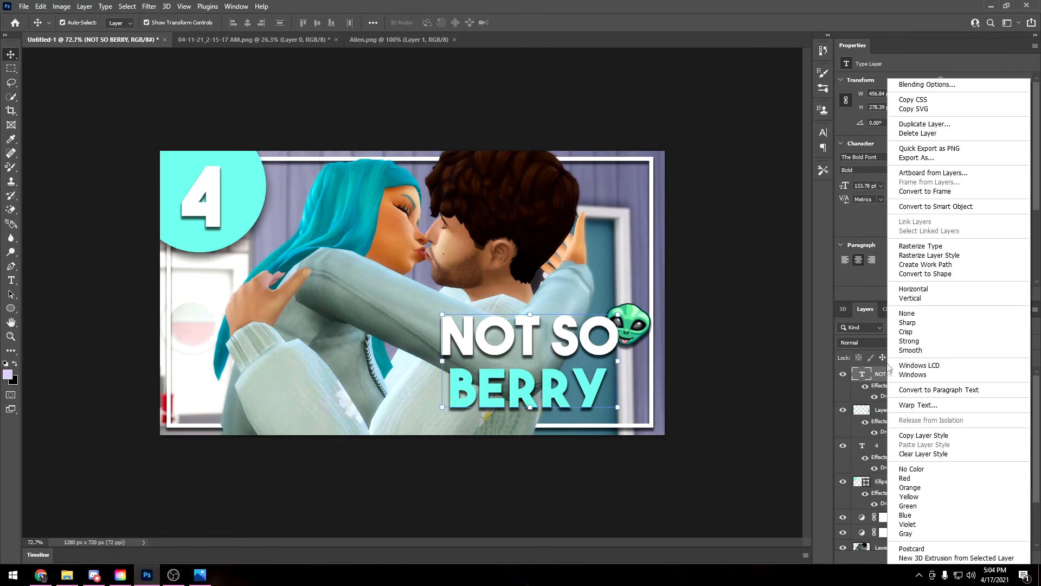
left_click(914, 84)
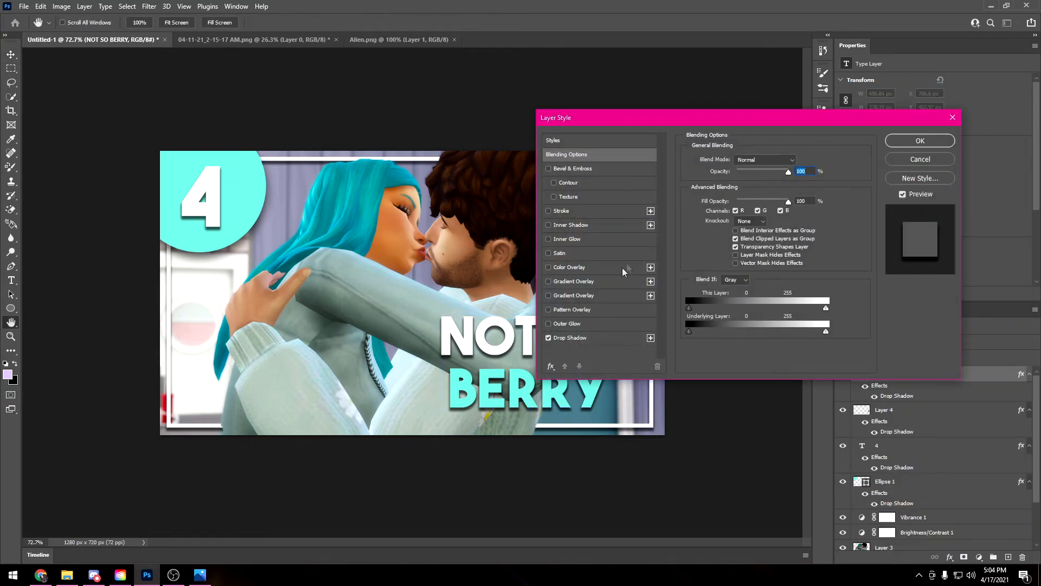
left_click(564, 226)
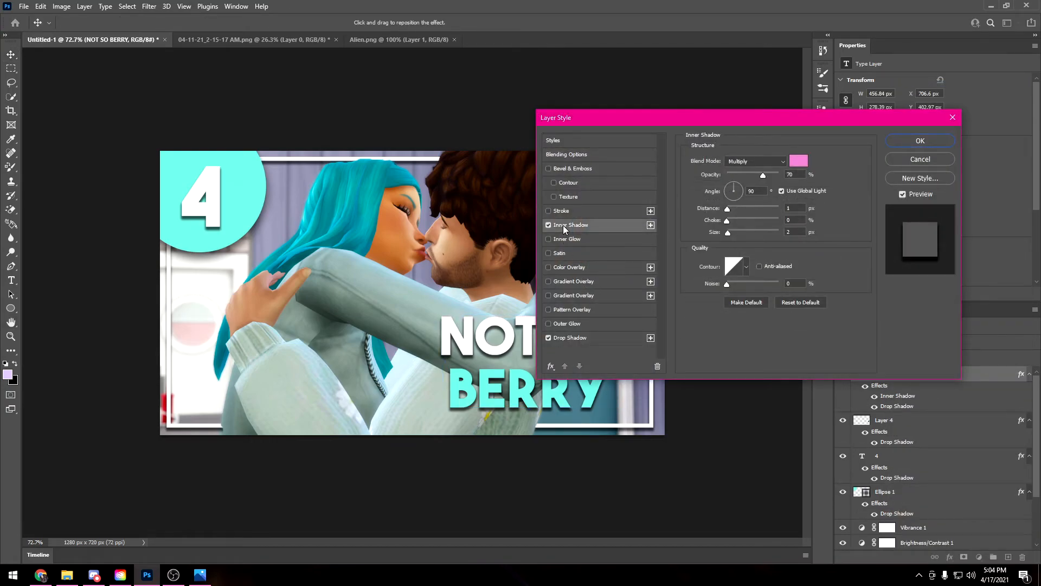
left_click(799, 161)
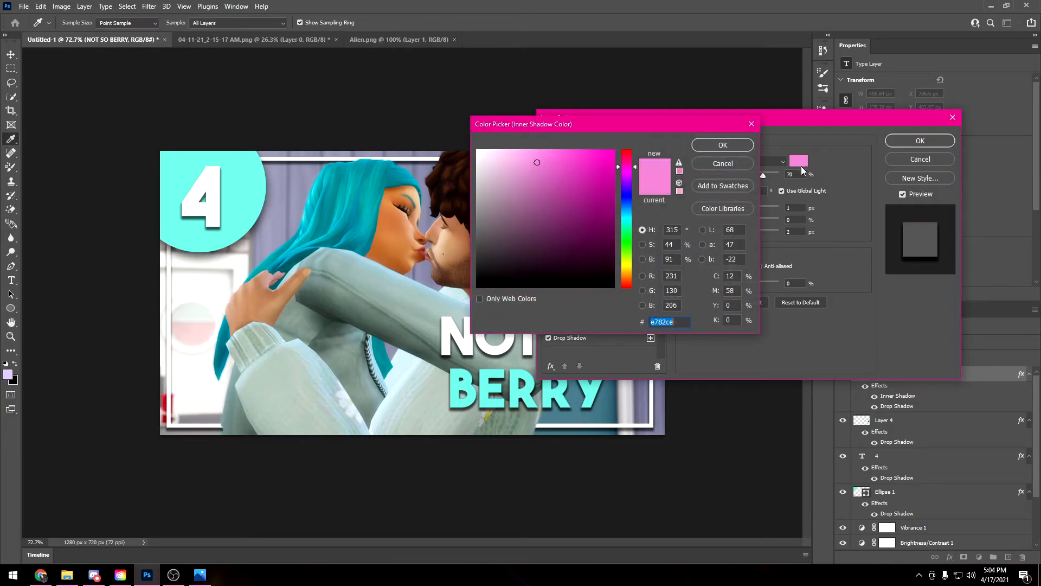
left_click(596, 283)
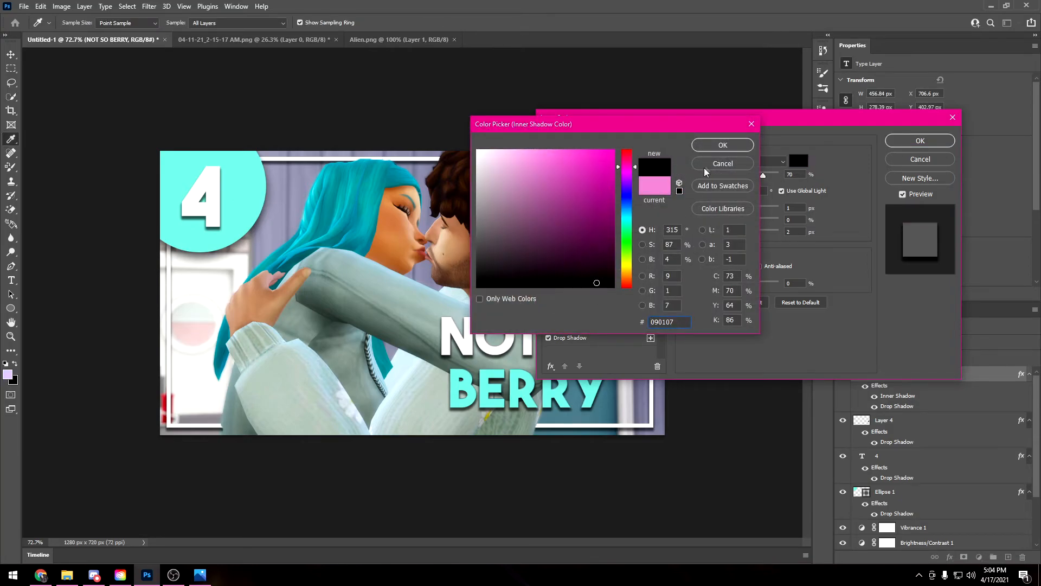
left_click(712, 145)
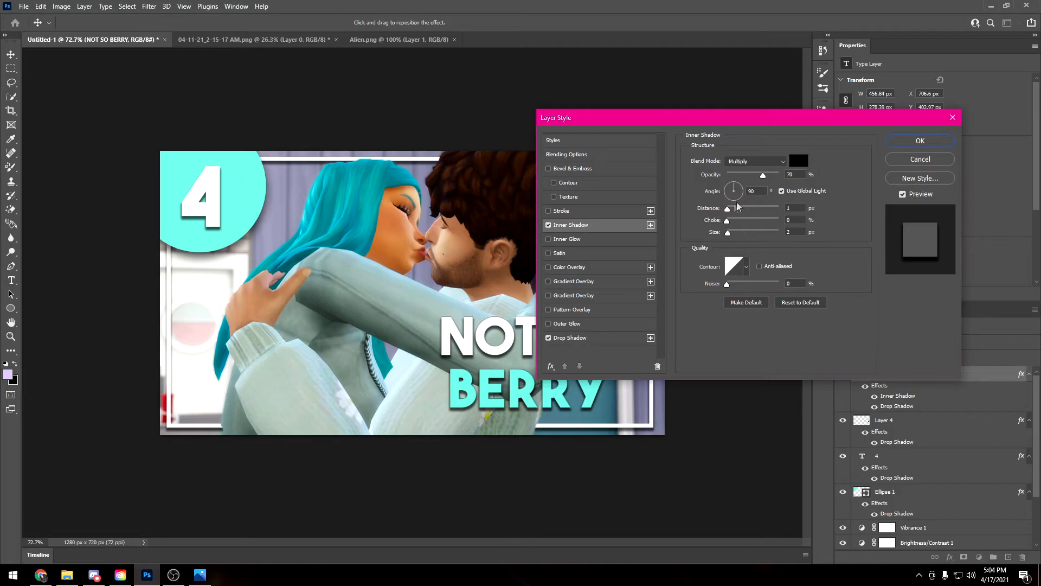
mouse_move(727, 220)
left_mouse_down()
mouse_move(734, 213)
mouse_move(732, 239)
mouse_move(730, 226)
left_mouse_up()
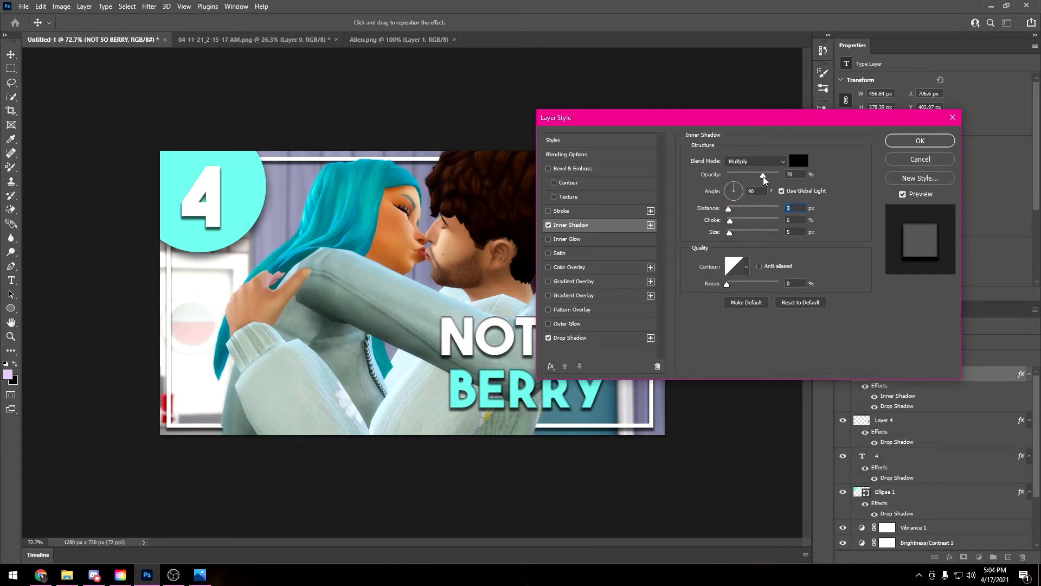
left_click(920, 141)
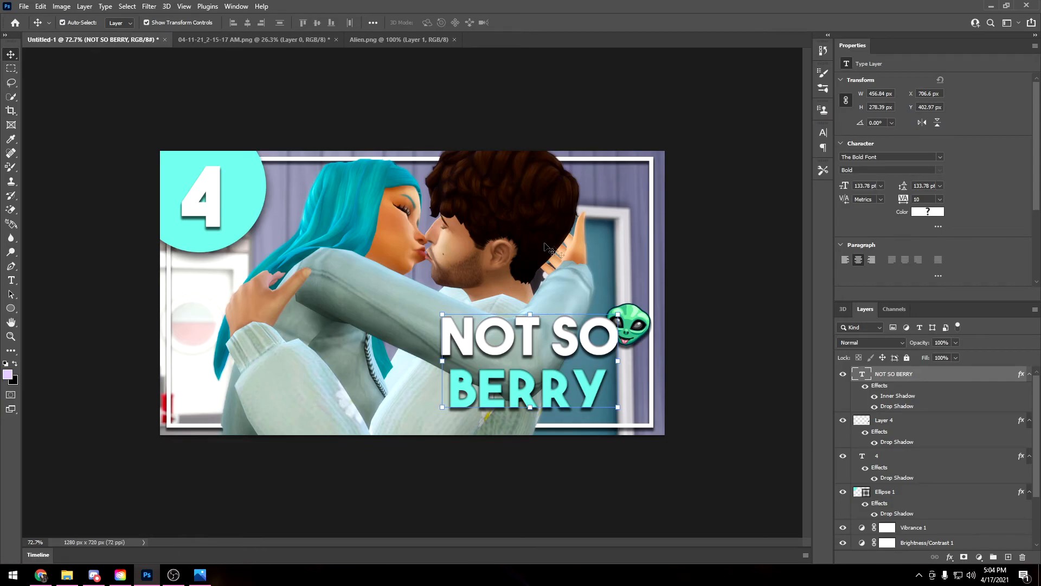
Add a near-black inner shadow to the number 4 text with 2 px distance, 13% choke and 7 px size, and hide that effect.
left_click(877, 455)
right_click(884, 456)
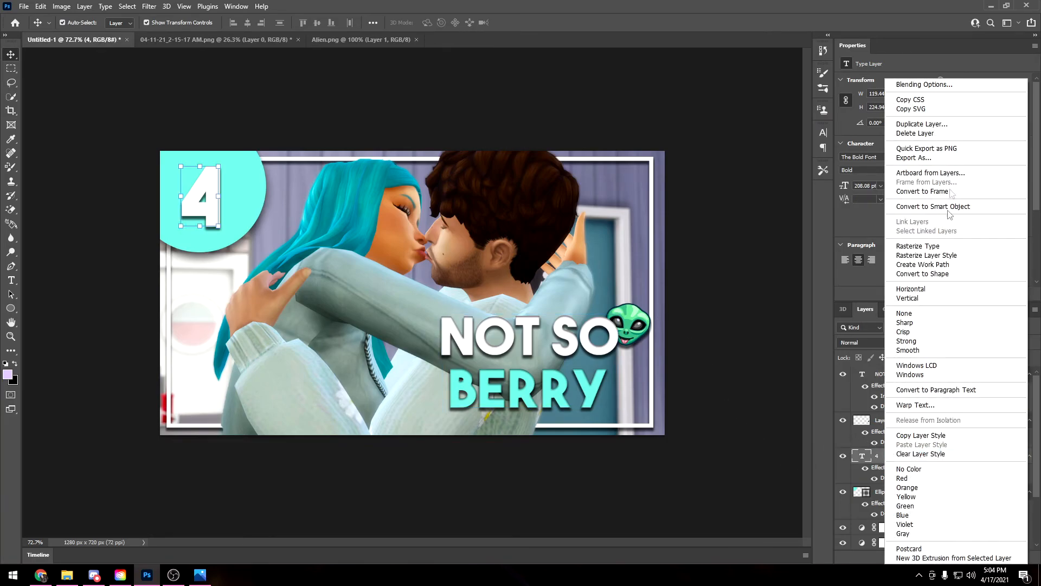
left_click(923, 85)
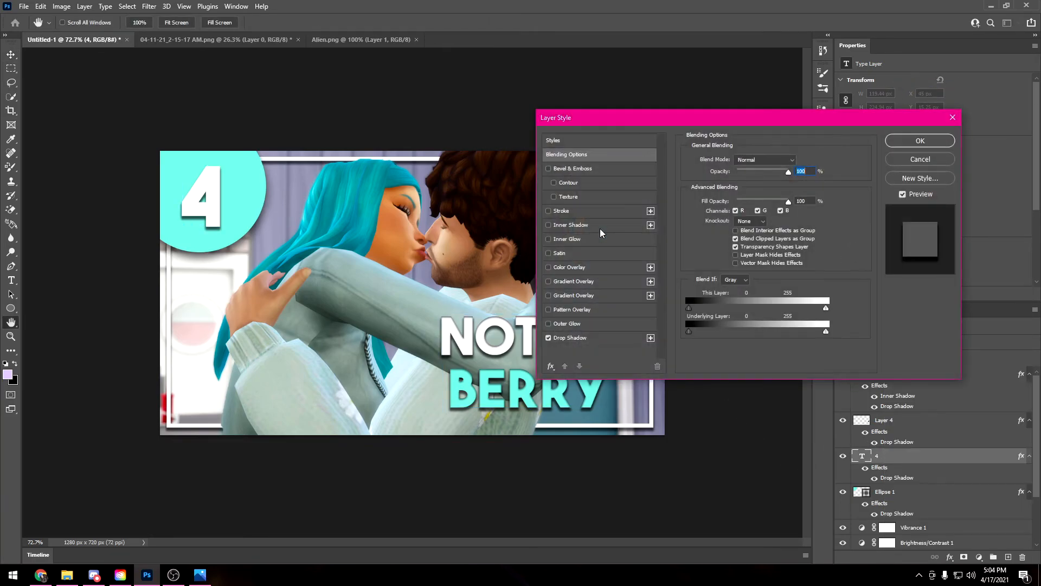
left_click(560, 226)
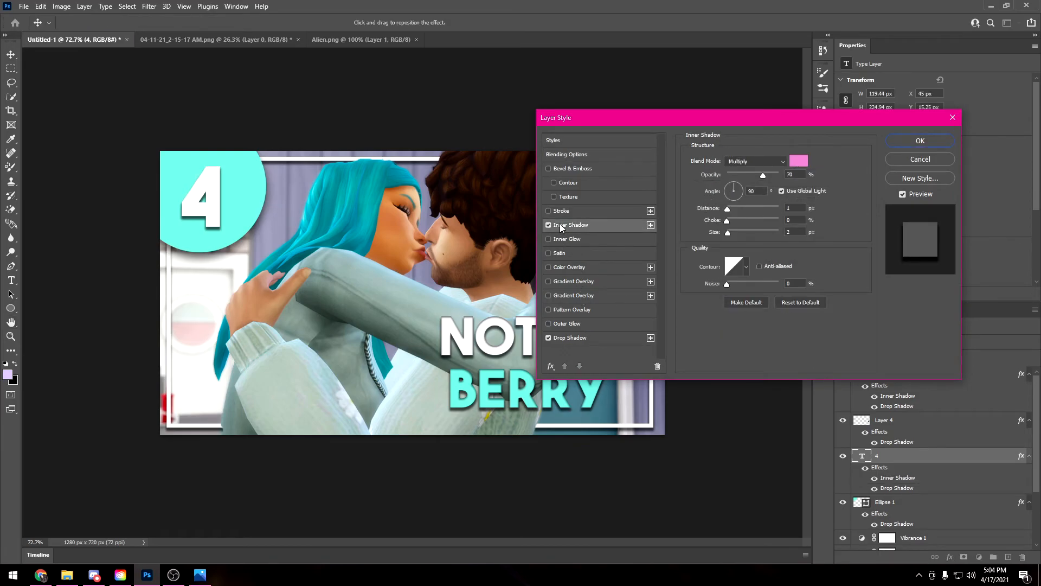
left_click(797, 162)
left_click_drag(579, 284, 615, 288)
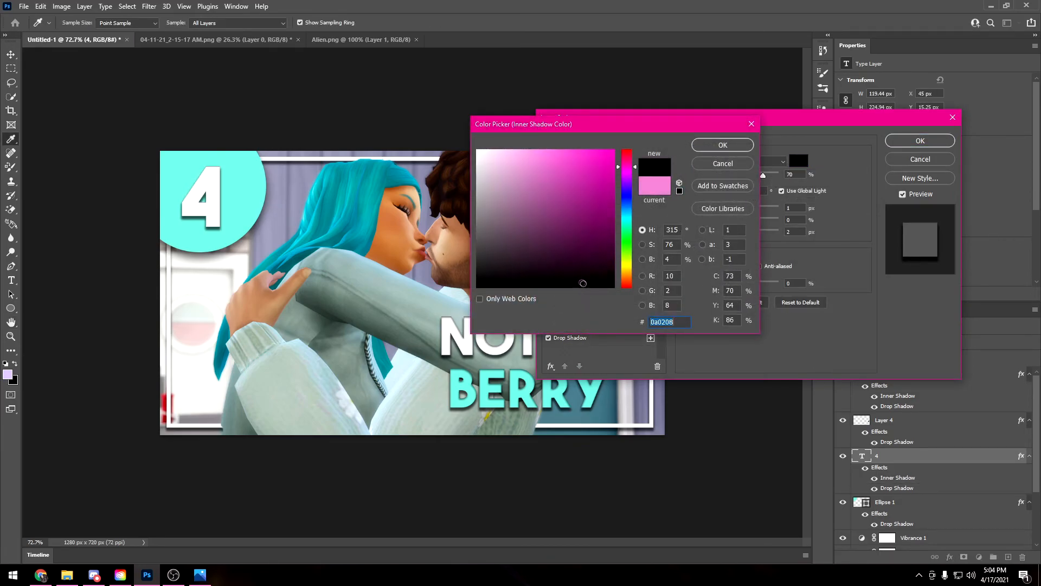
left_click(737, 144)
left_click_drag(728, 225, 741, 226)
left_click(728, 211)
mouse_move(727, 232)
left_mouse_down()
mouse_move(737, 232)
mouse_move(734, 222)
left_mouse_up()
left_click(728, 209)
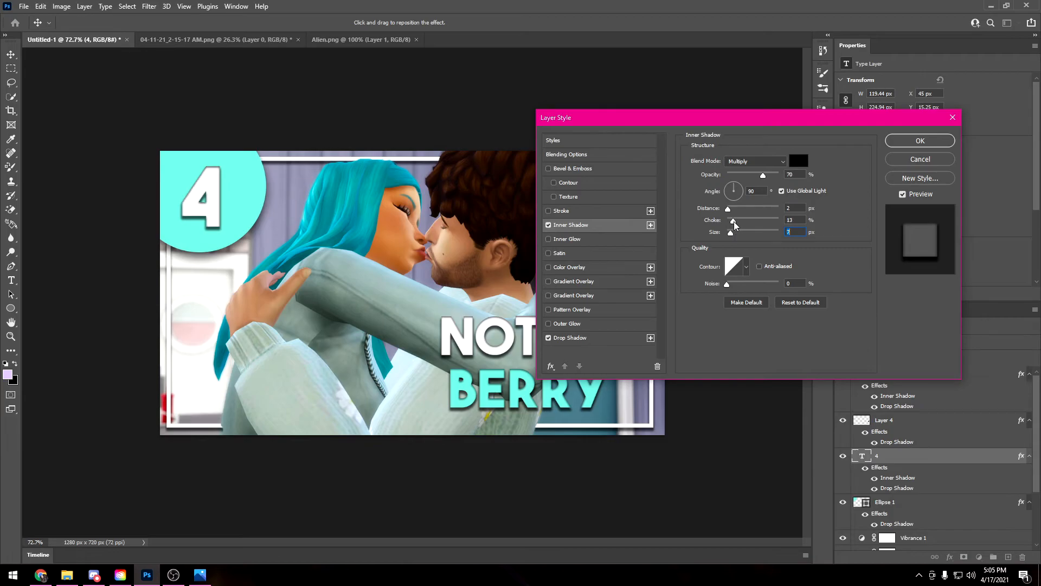
left_click(896, 142)
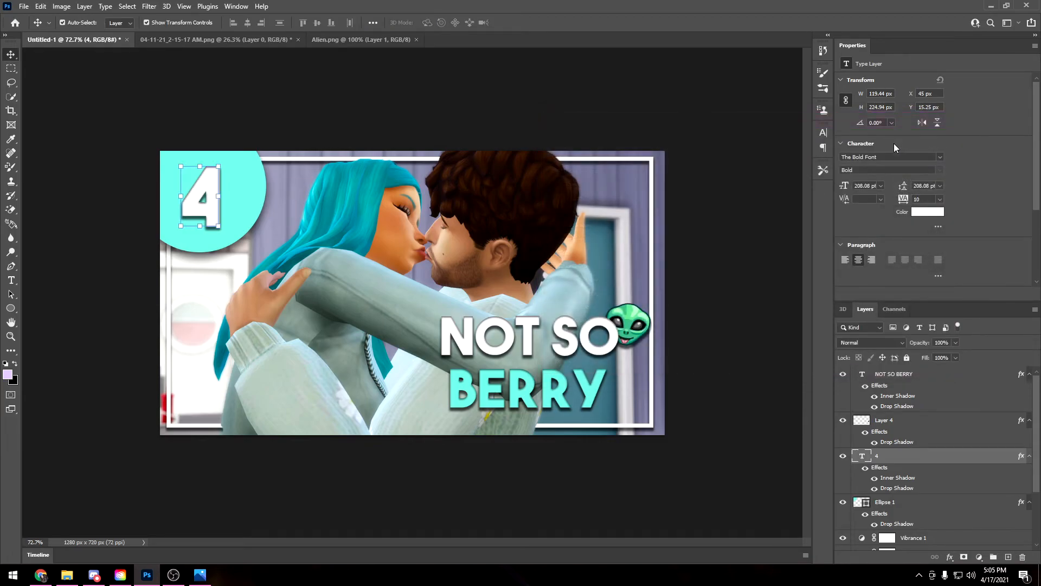
left_click(875, 478)
Add a Photo Filter adjustment directly above Layer 3, using Cooling Filter (82) at 4% density.
scroll(887, 502, "down", 2)
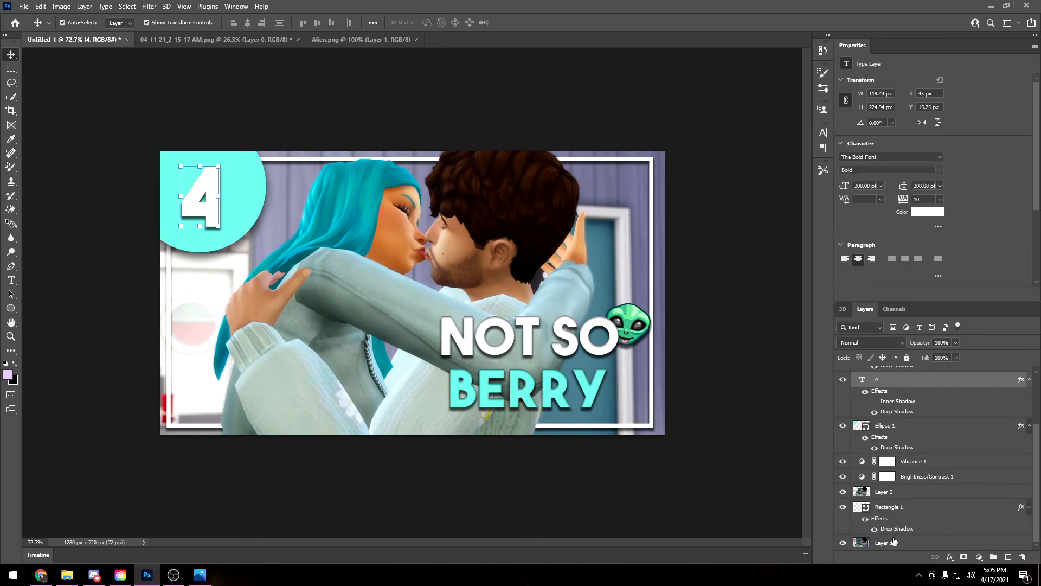
left_click(887, 493)
left_click(978, 557)
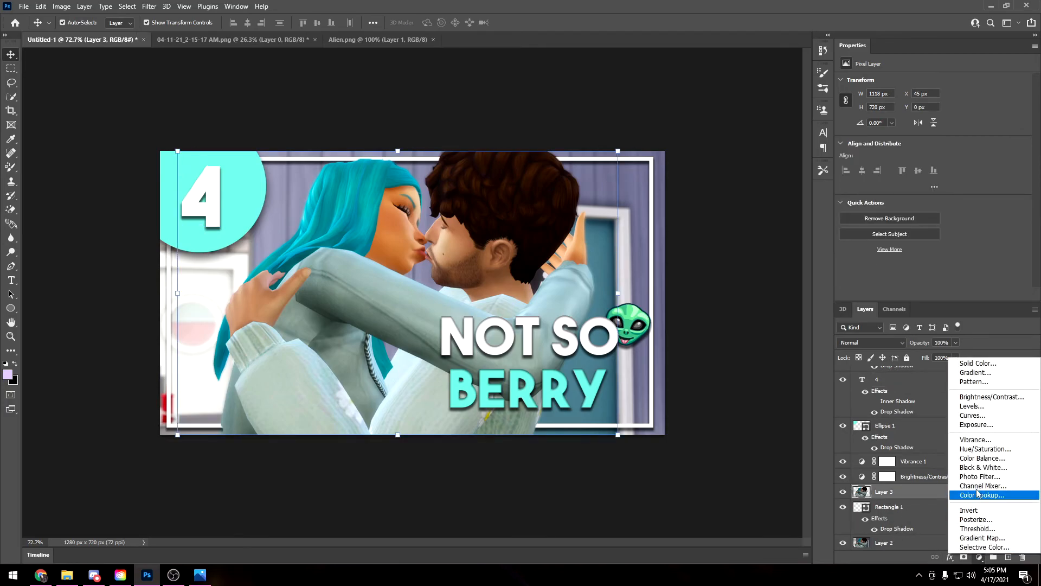
left_click(976, 476)
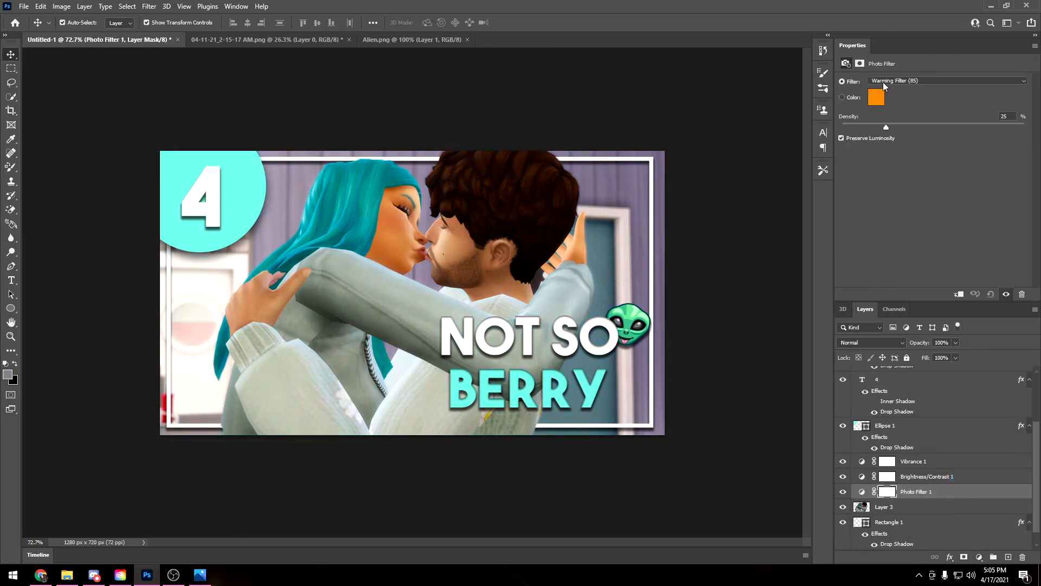
left_click(883, 83)
left_click(889, 133)
left_click_drag(886, 126, 844, 129)
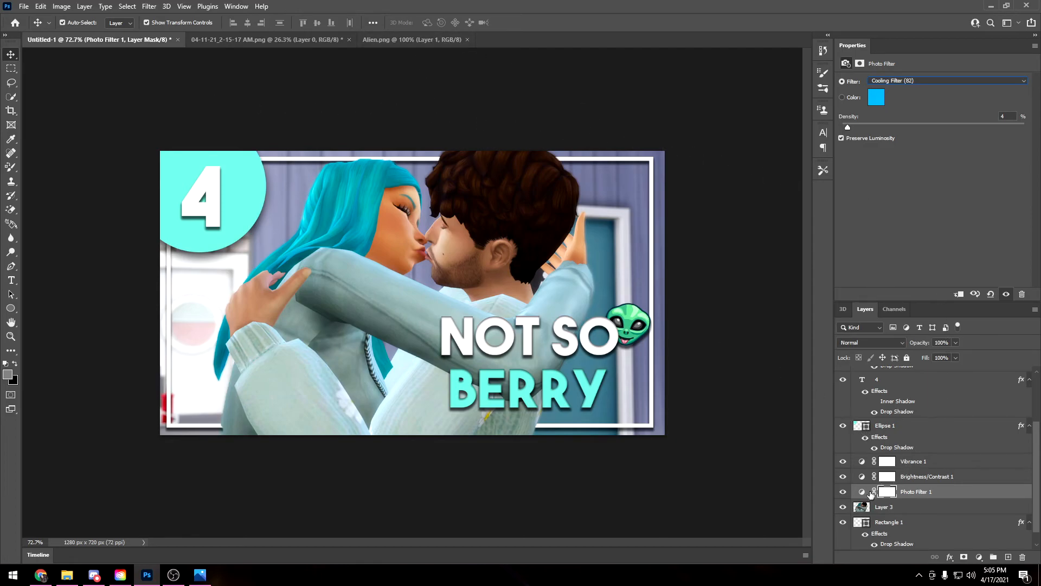
scroll(878, 478, "up", 3)
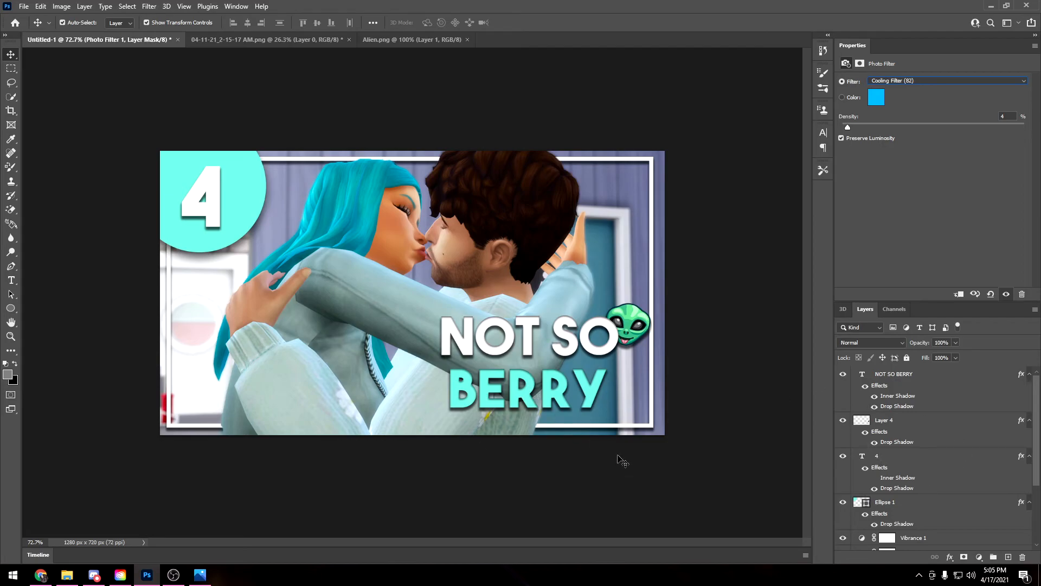
Save a PNG copy of the thumbnail as test thumb in the Documents thumbails folder, using the large file size option.
left_click(41, 7)
mouse_move(23, 6)
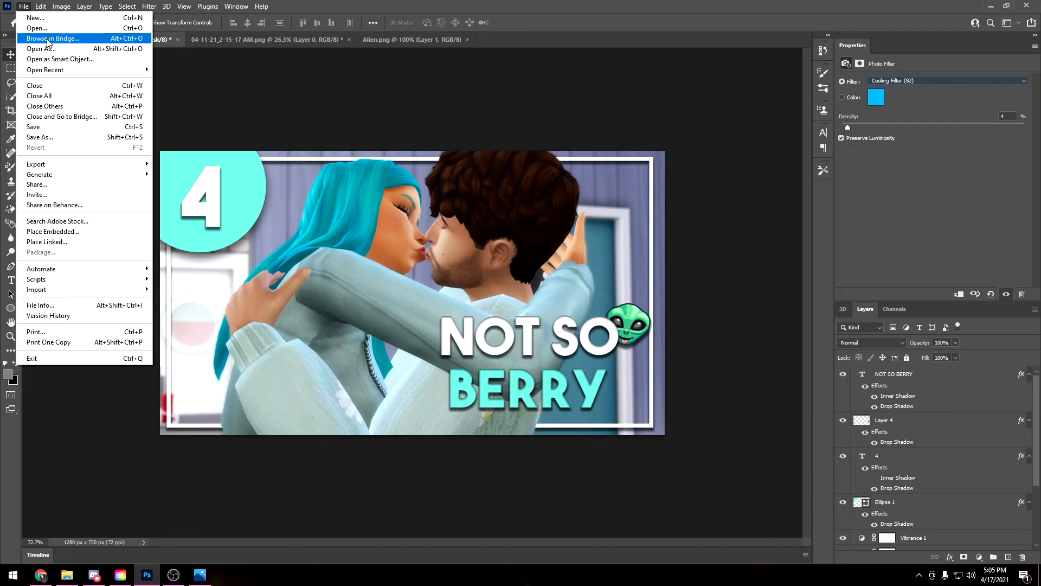
left_click(64, 139)
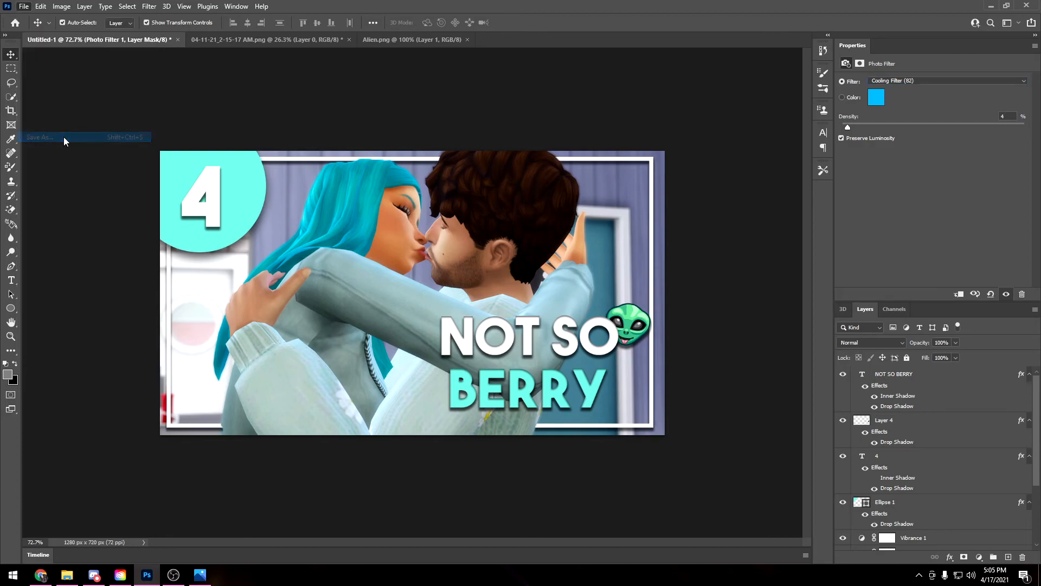
scroll(57, 141, "up", 4)
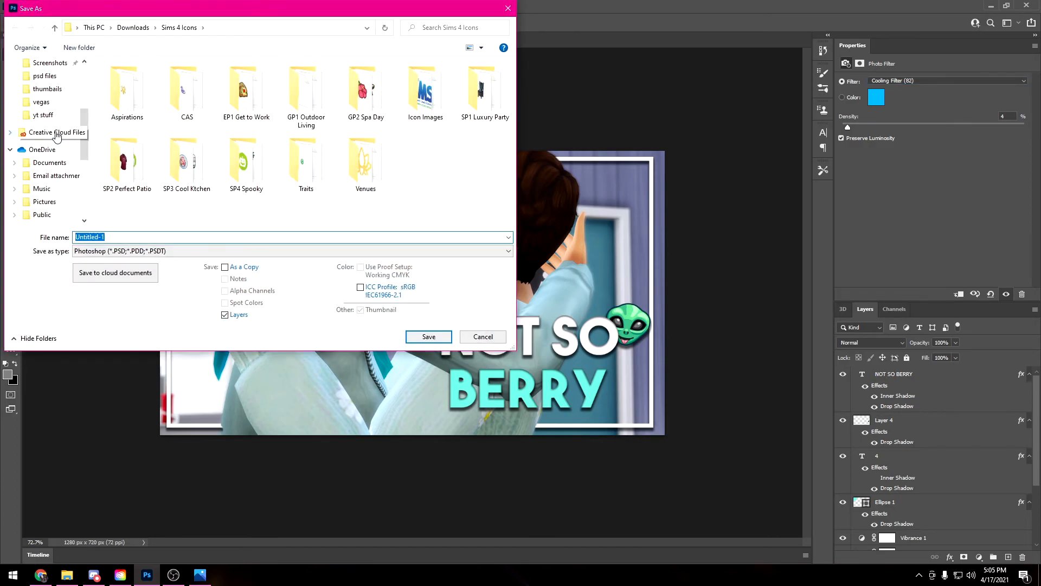
left_click(43, 155)
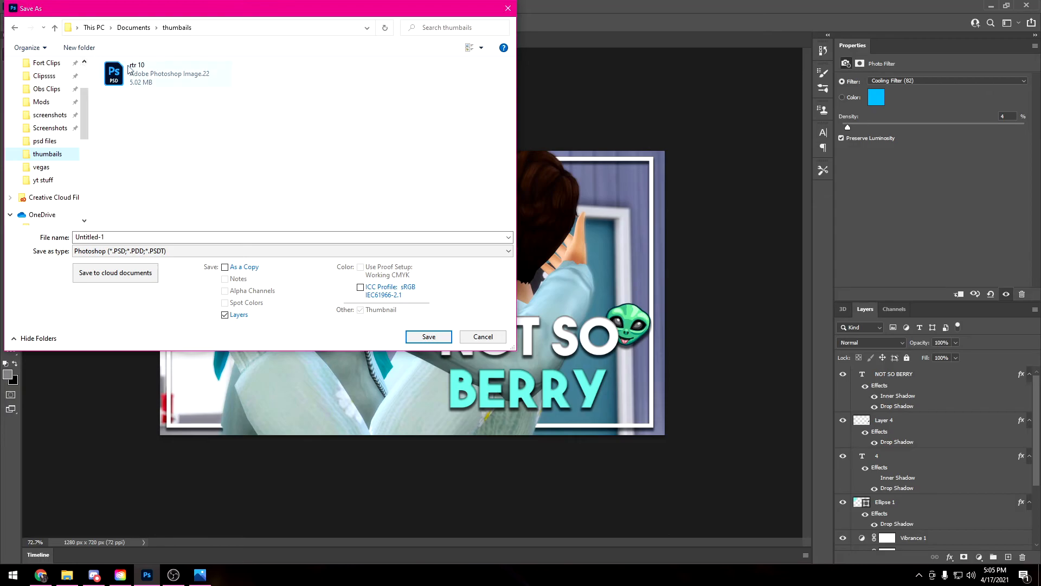
left_click(158, 237)
type("t")
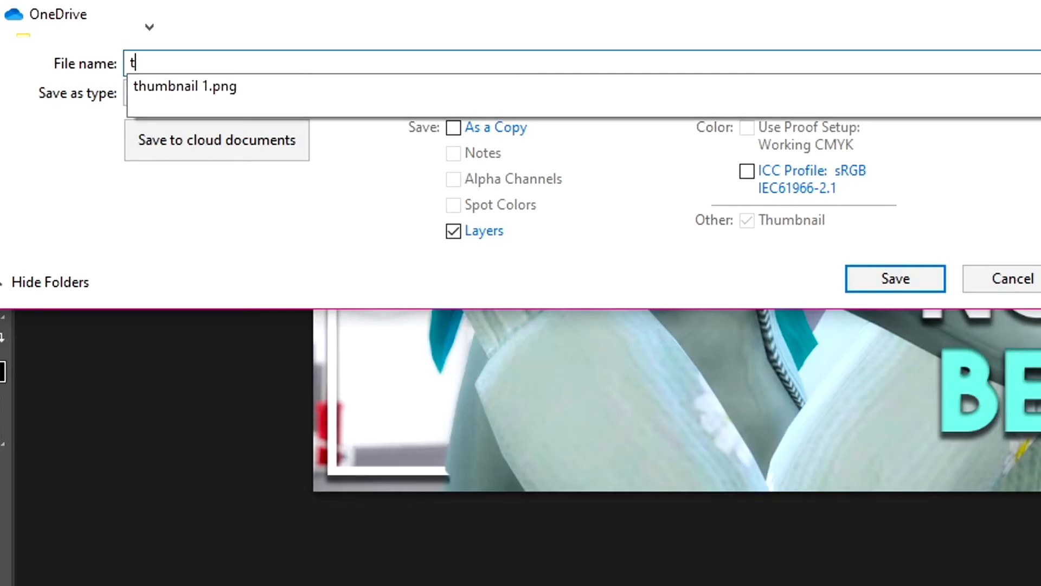
type("est thumb")
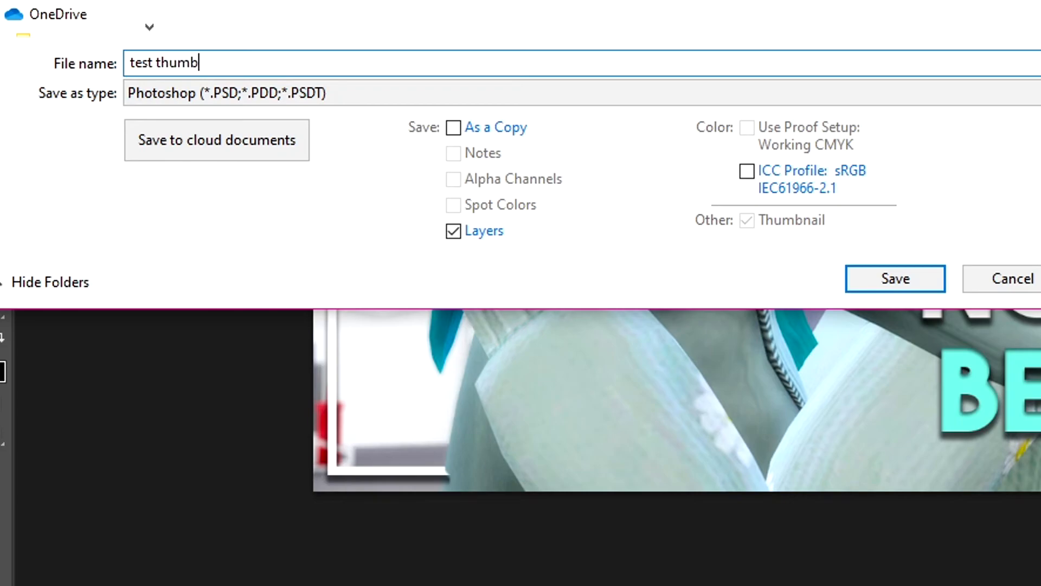
left_click(159, 92)
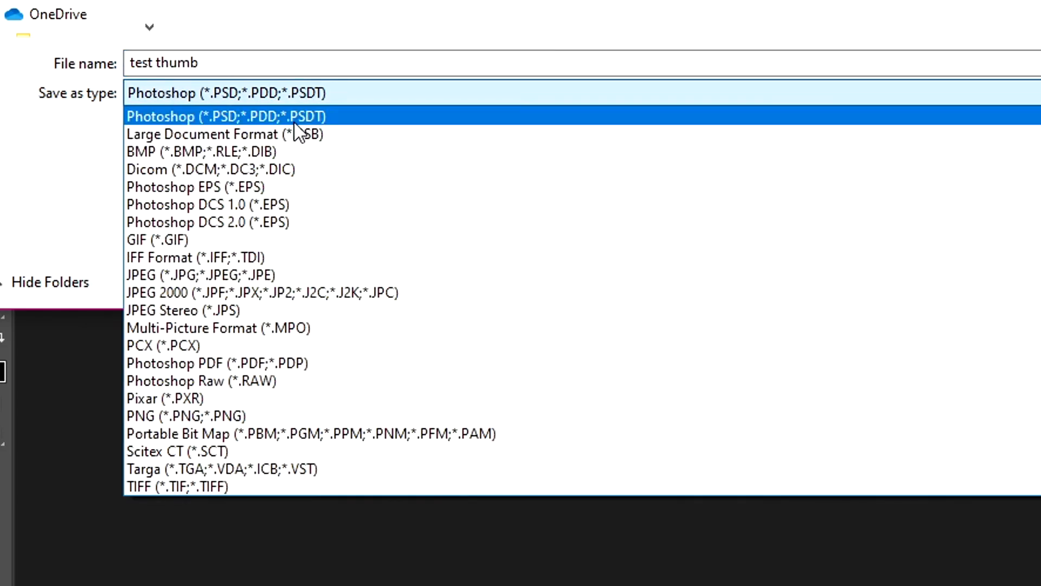
left_click(215, 414)
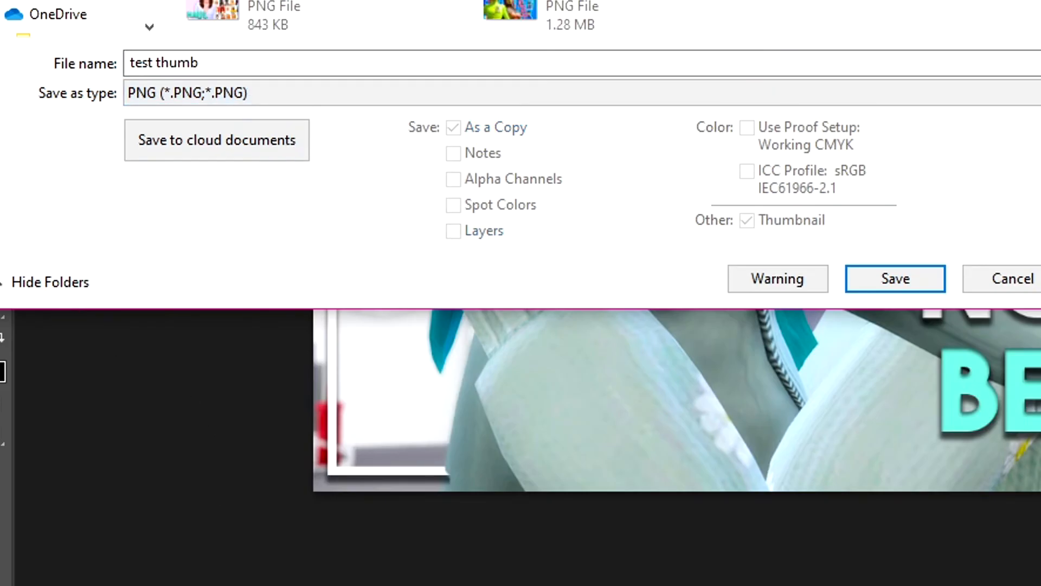
left_click(886, 284)
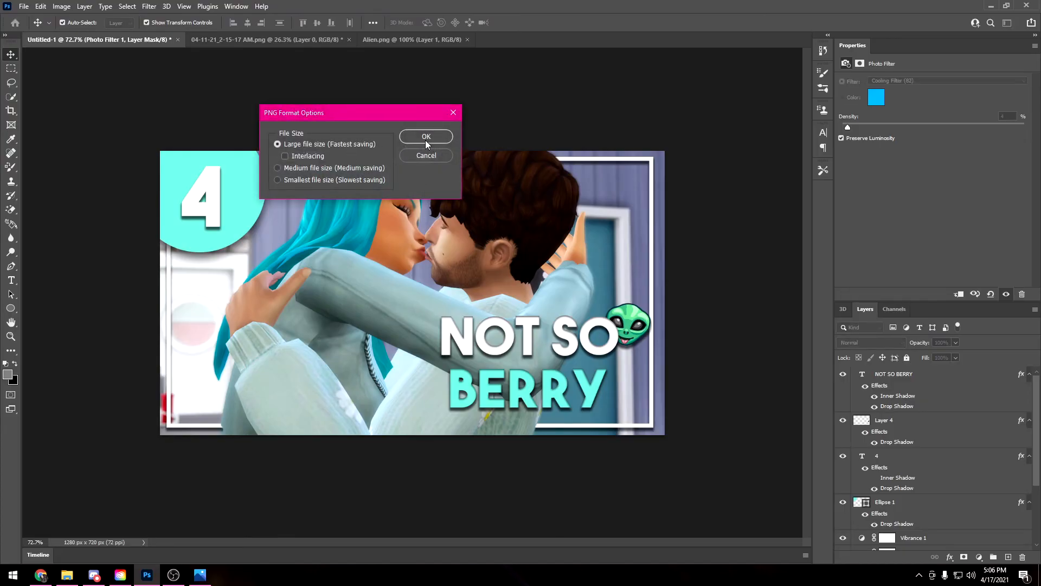
left_click(426, 136)
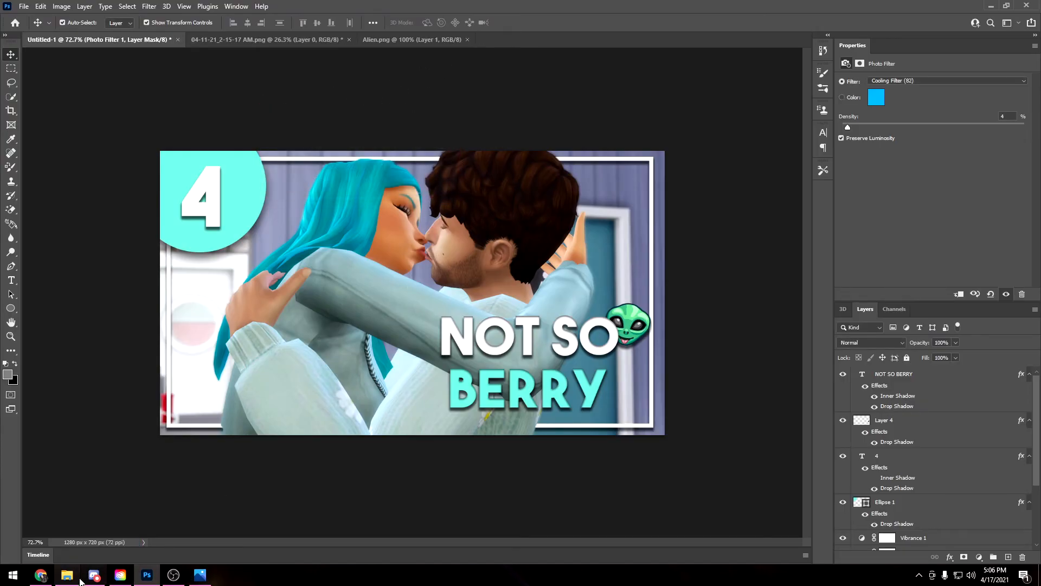
View the exported test thumb.png slightly enlarged in Photos, and return to Photoshop.
left_click(200, 575)
left_click(466, 29)
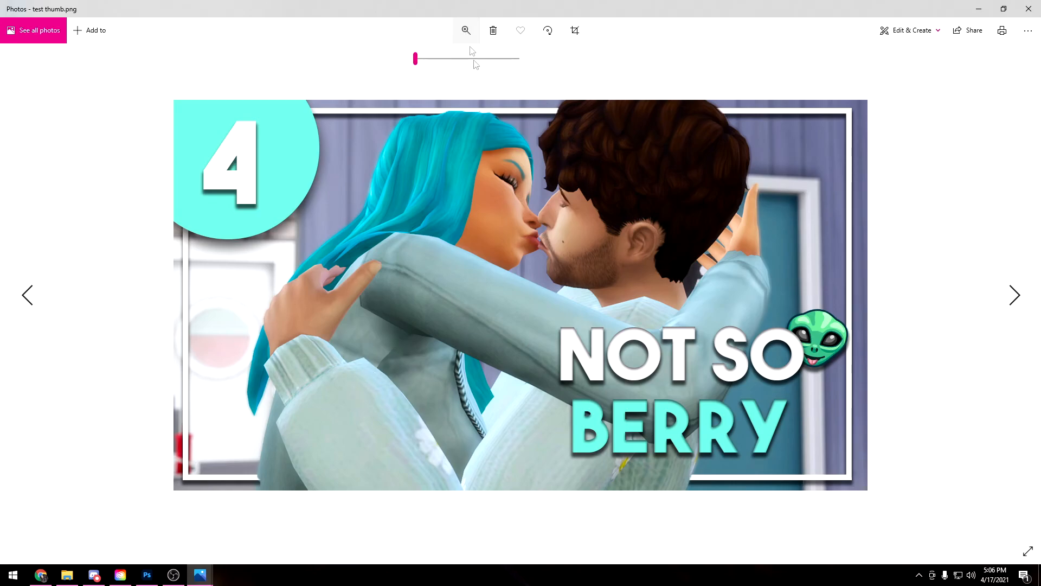
mouse_move(415, 58)
left_mouse_down()
mouse_move(450, 58)
mouse_move(395, 70)
mouse_move(422, 63)
mouse_move(420, 71)
left_mouse_up()
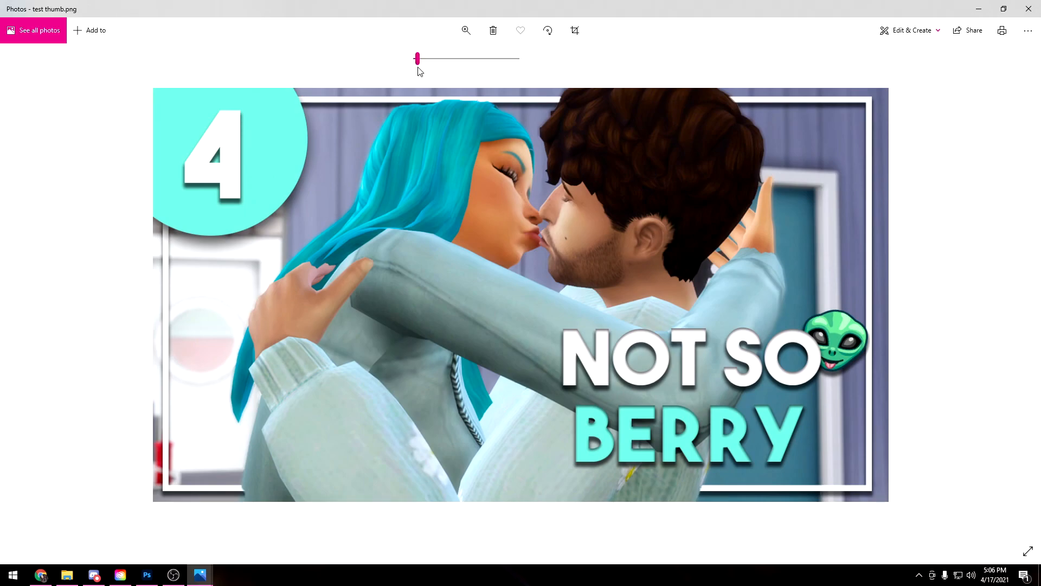
left_click(146, 574)
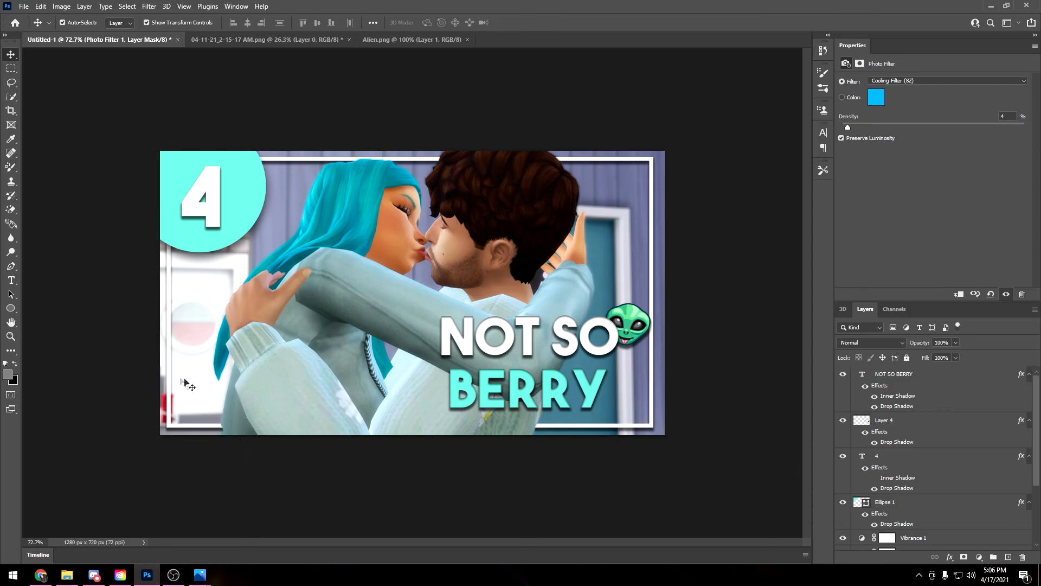
Save the layered design as a Photoshop file named test, keeping its layers.
left_click(10, 337)
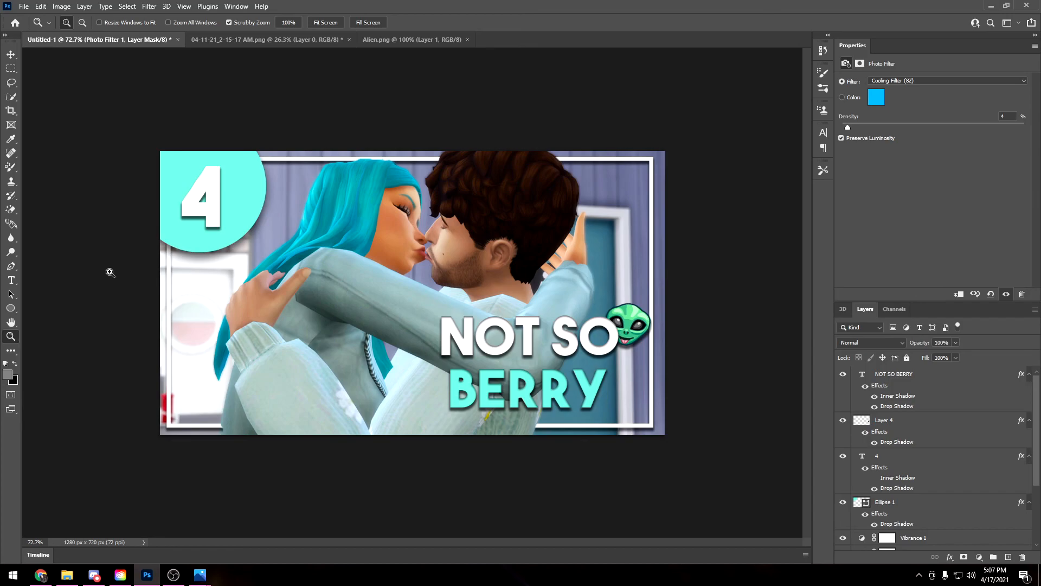
left_click_drag(128, 267, 132, 278)
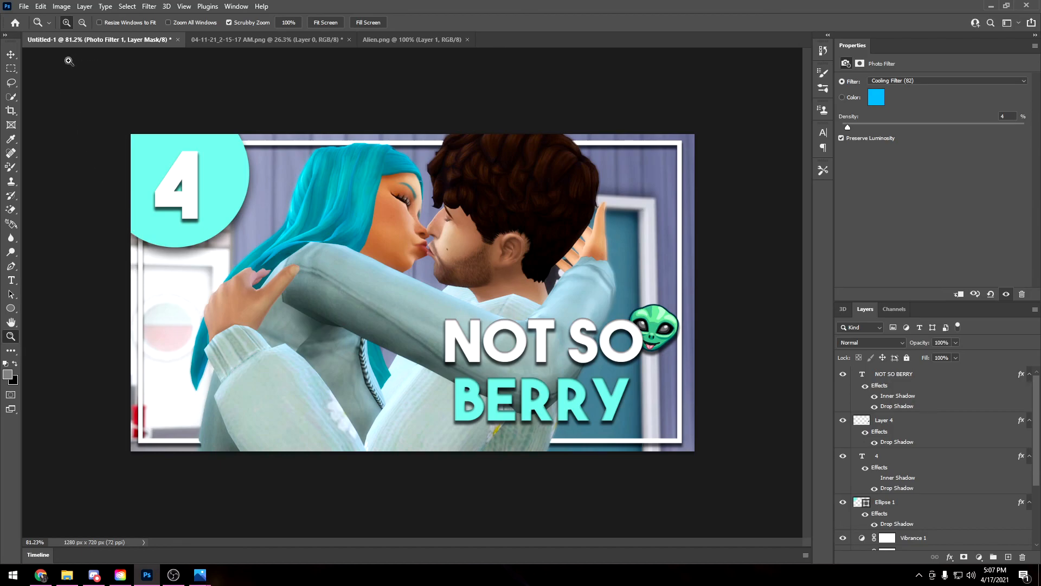
left_click(23, 6)
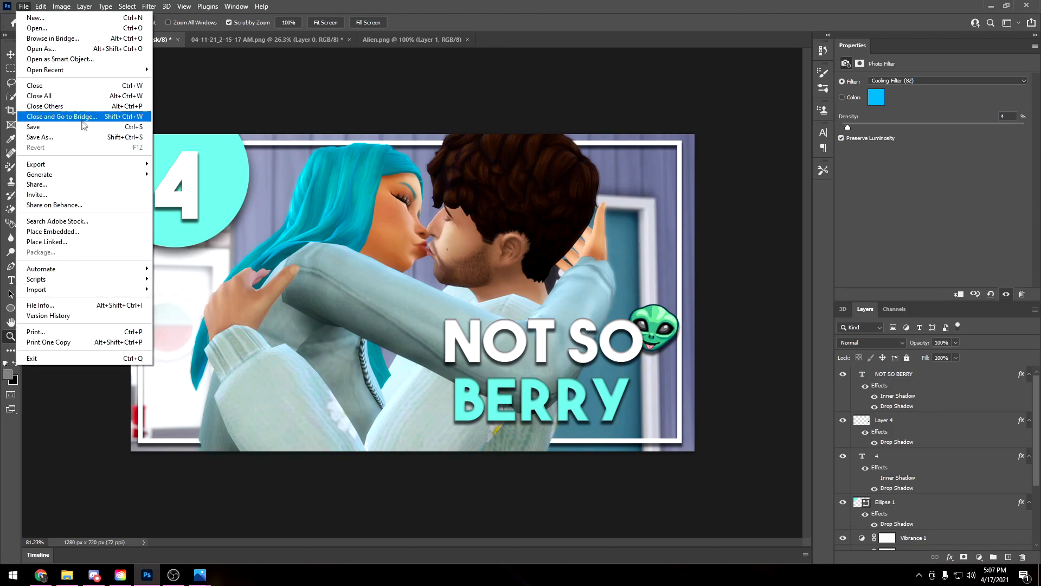
left_click(77, 137)
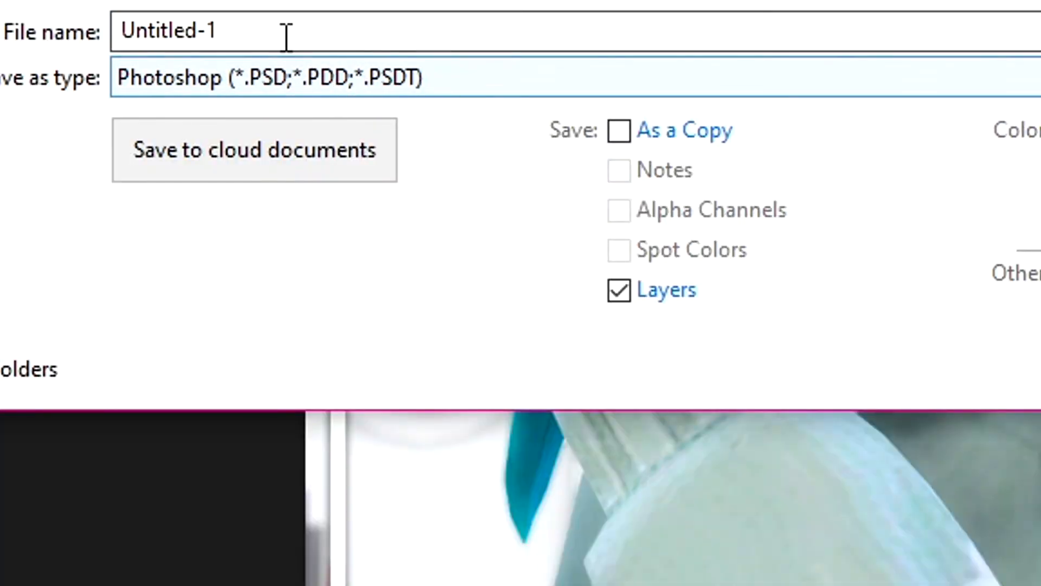
type("test")
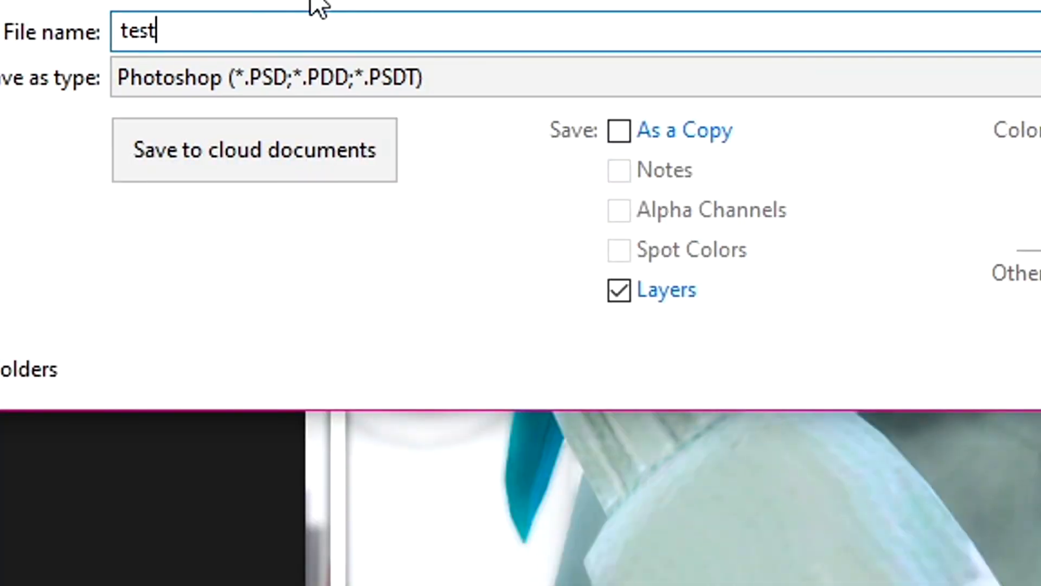
key("Return")
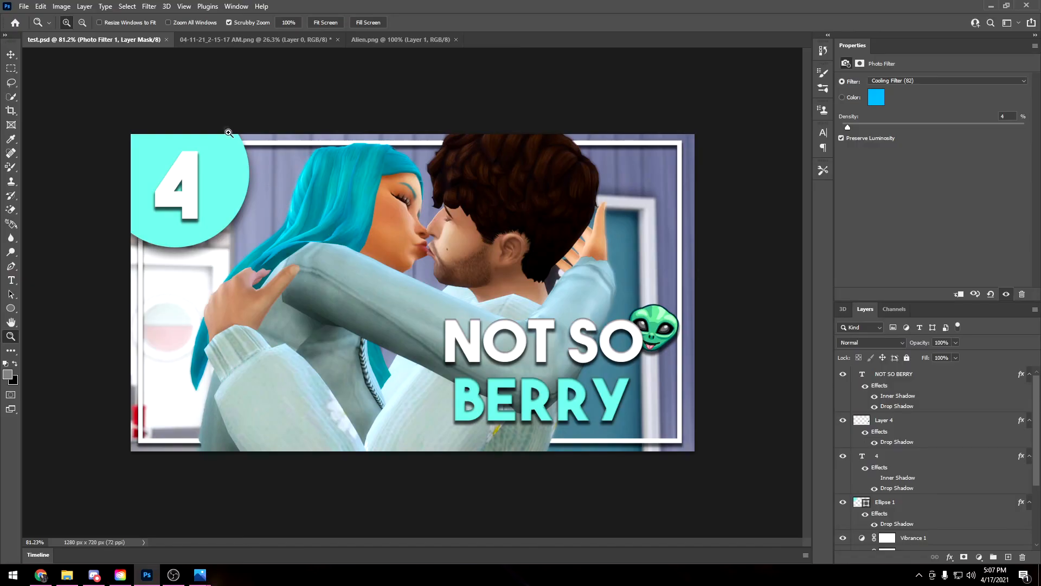